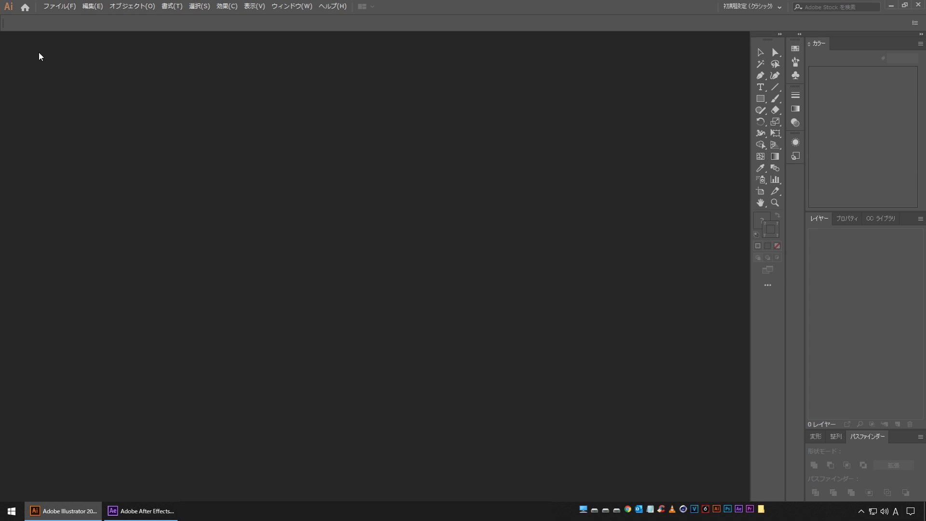
# Create a new film and video document from the HDV/HDTV 1080 preset with the transparency grid off
pyautogui.click(46, 6)
pyautogui.click(47, 23)
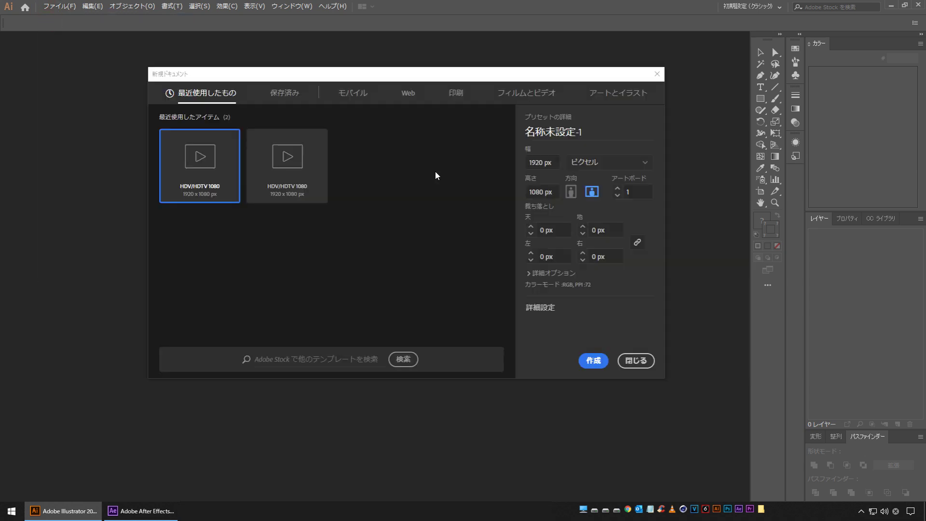
pyautogui.click(539, 91)
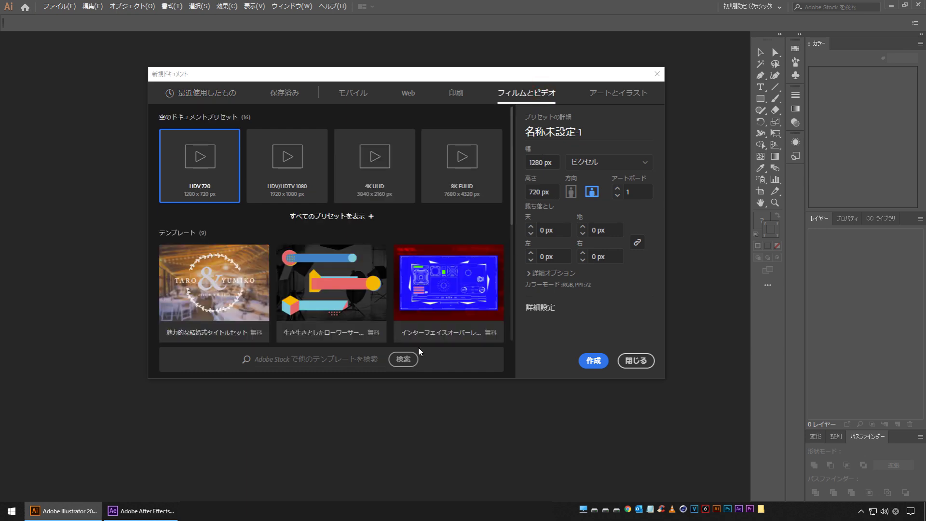
pyautogui.click(281, 175)
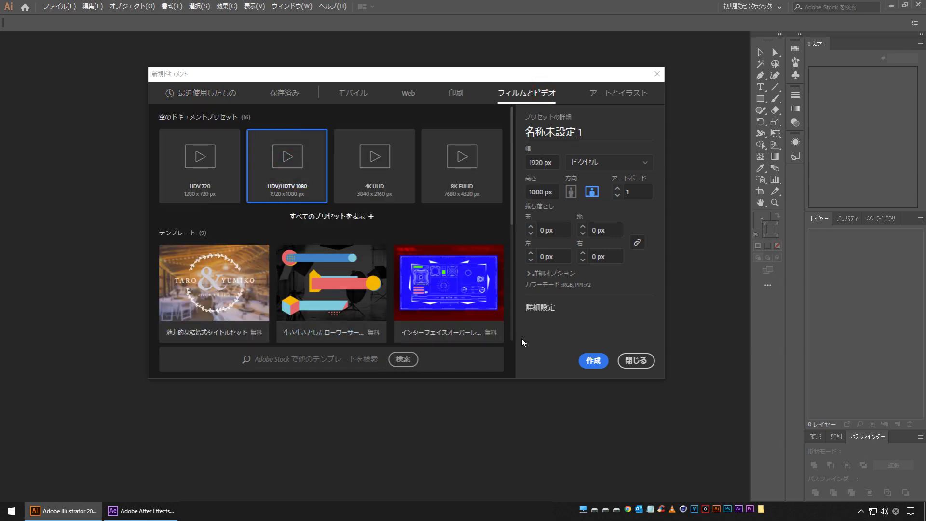
pyautogui.click(550, 308)
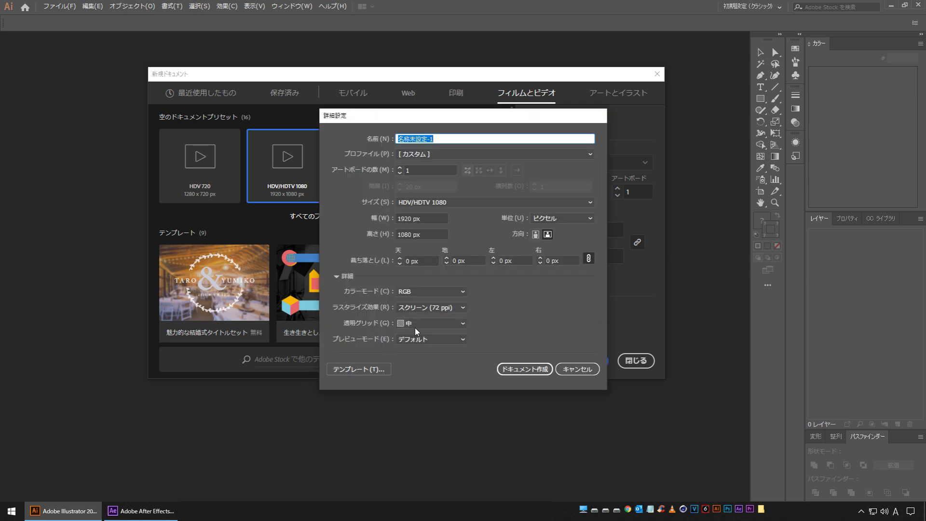
pyautogui.click(419, 323)
pyautogui.click(425, 347)
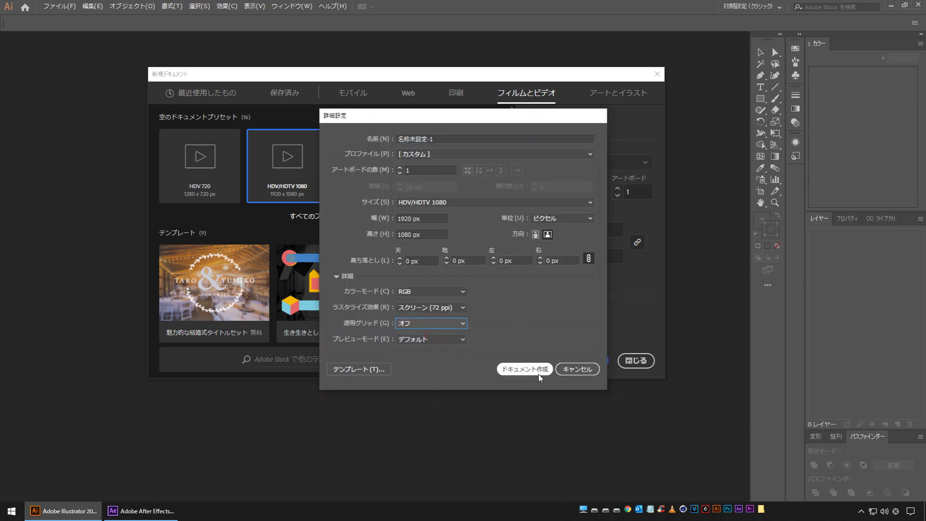
pyautogui.click(538, 374)
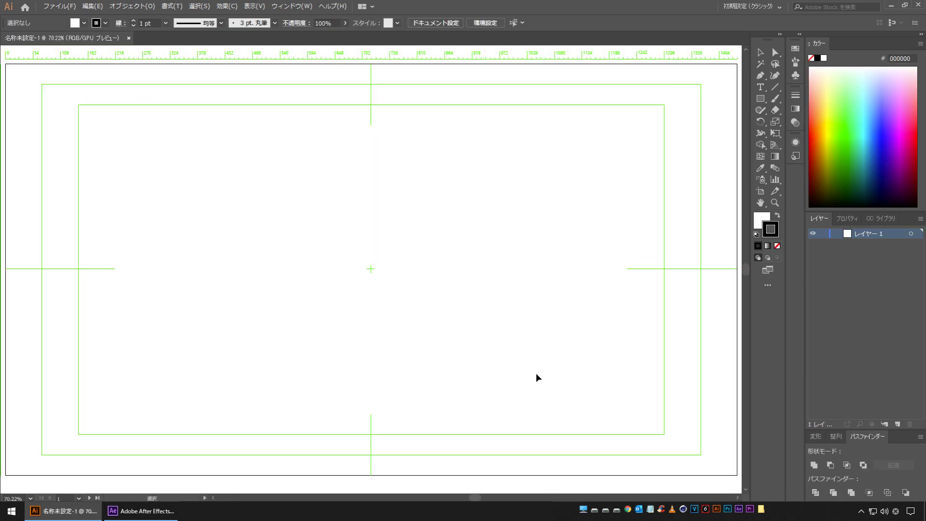
pyautogui.press('a')
pyautogui.hotkey('ctrl', '-')
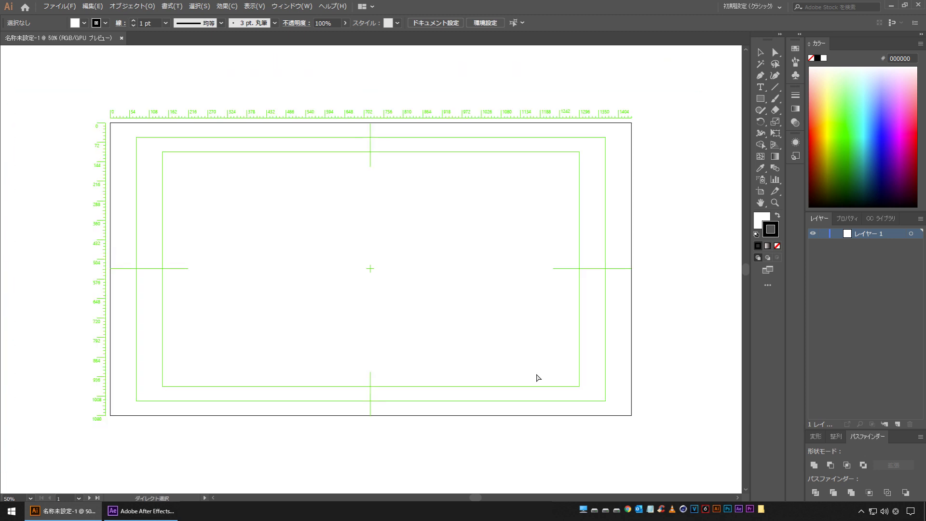
pyautogui.hotkey('ctrl', '+')
pyautogui.hotkey('ctrl', '+')
pyautogui.hotkey('ctrl', '-')
pyautogui.hotkey('ctrl', '-')
pyautogui.press('v')
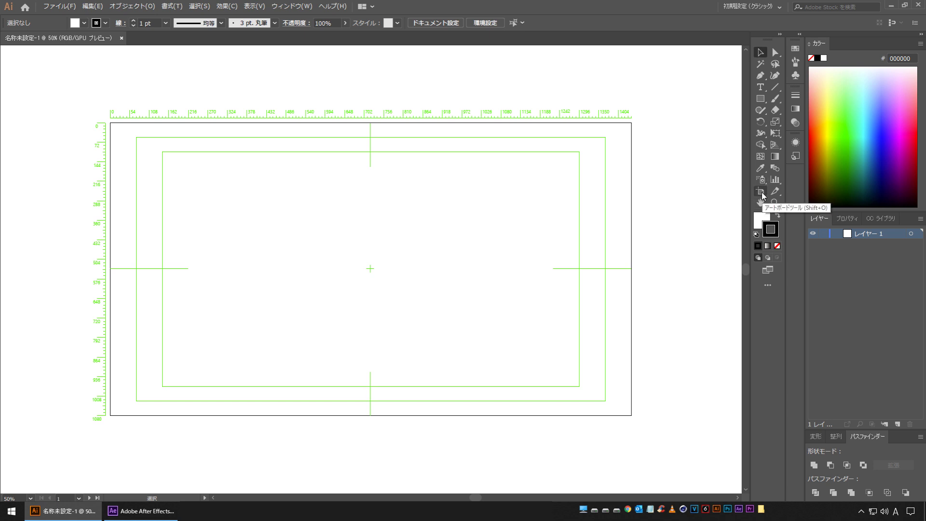
# Turn off the center mark, cross hairs and video safe areas for アートボード 1
pyautogui.doubleClick(761, 192)
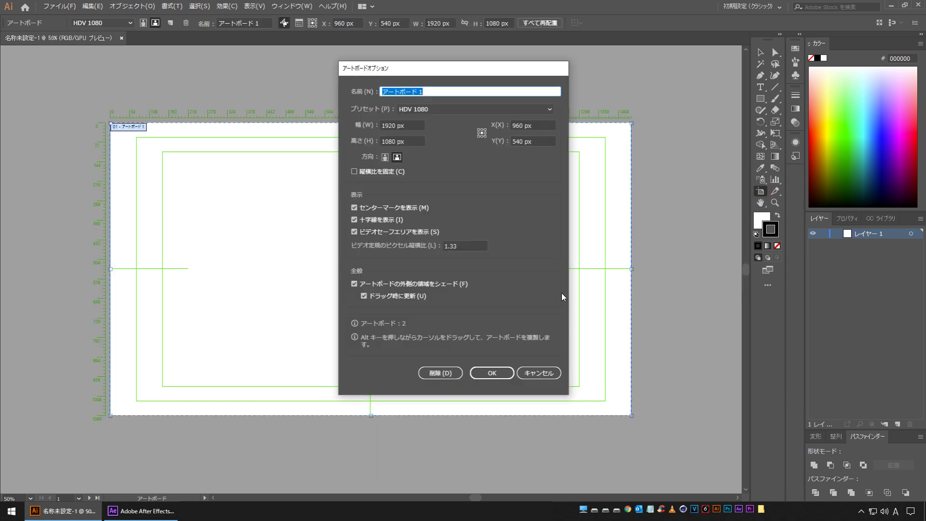
pyautogui.click(383, 208)
pyautogui.click(354, 220)
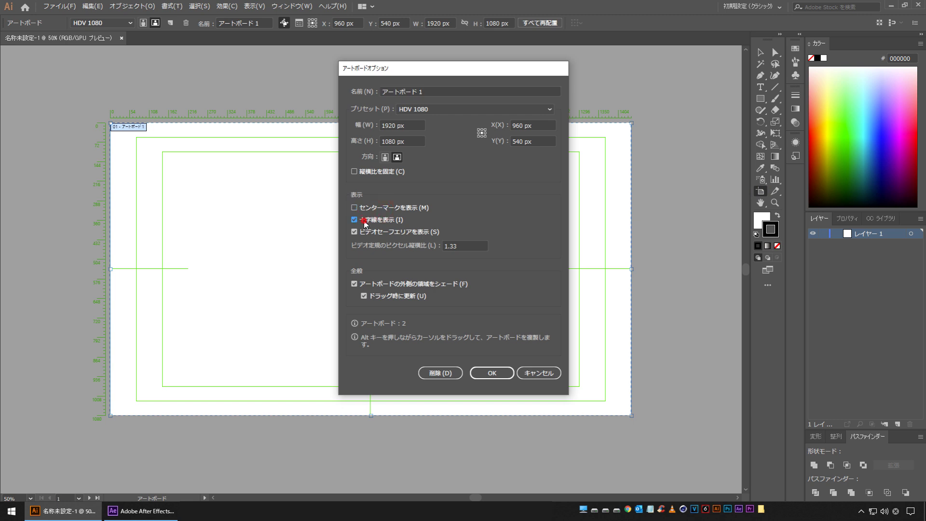
pyautogui.click(367, 234)
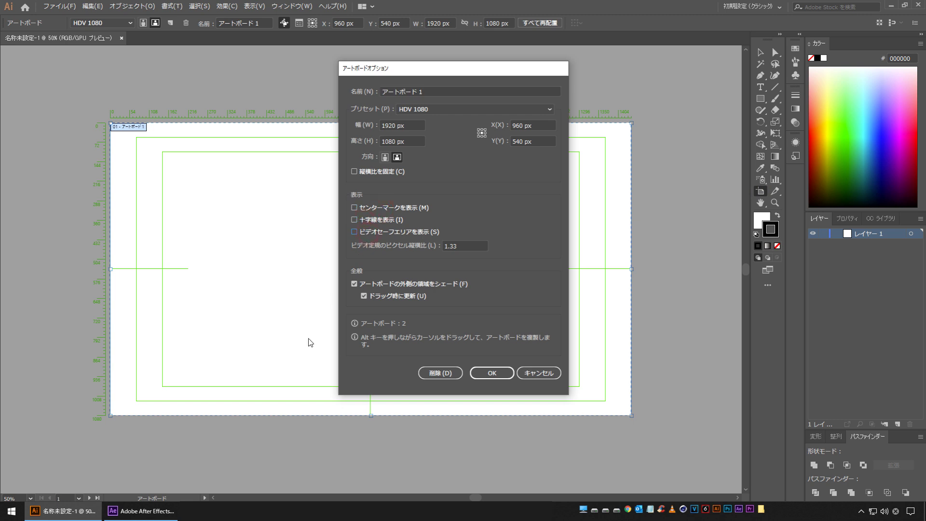
pyautogui.click(492, 374)
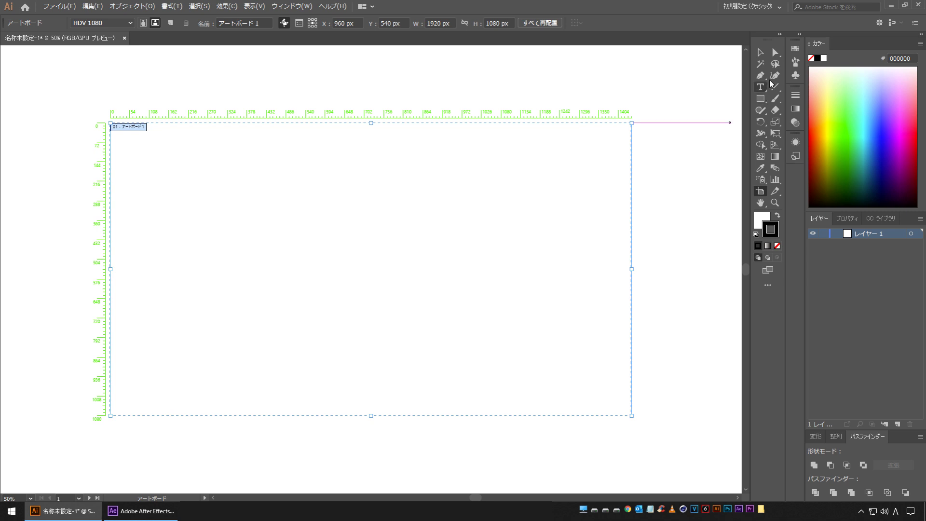
pyautogui.click(761, 53)
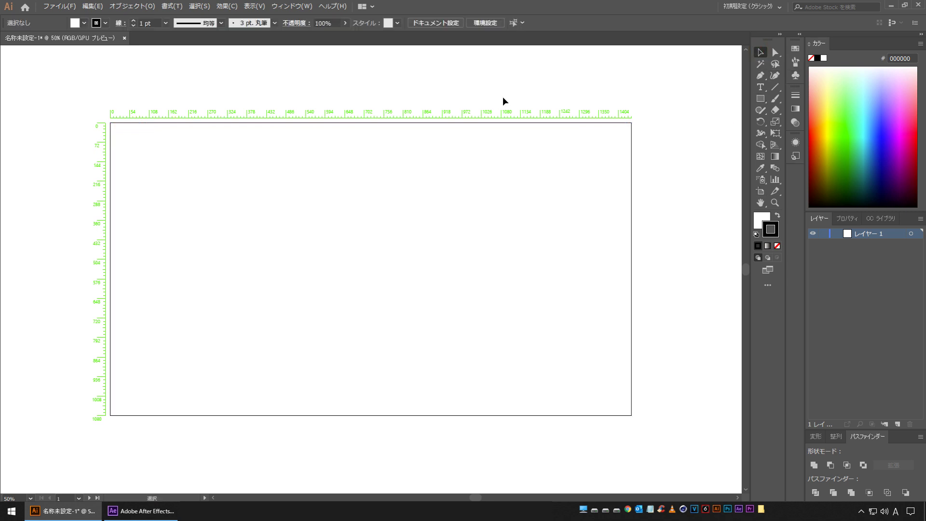
# Set the Rounded Rectangle tool's corner radius to 200 px by creating a 100 × 100 px test shape, and delete that shape
pyautogui.click(761, 99)
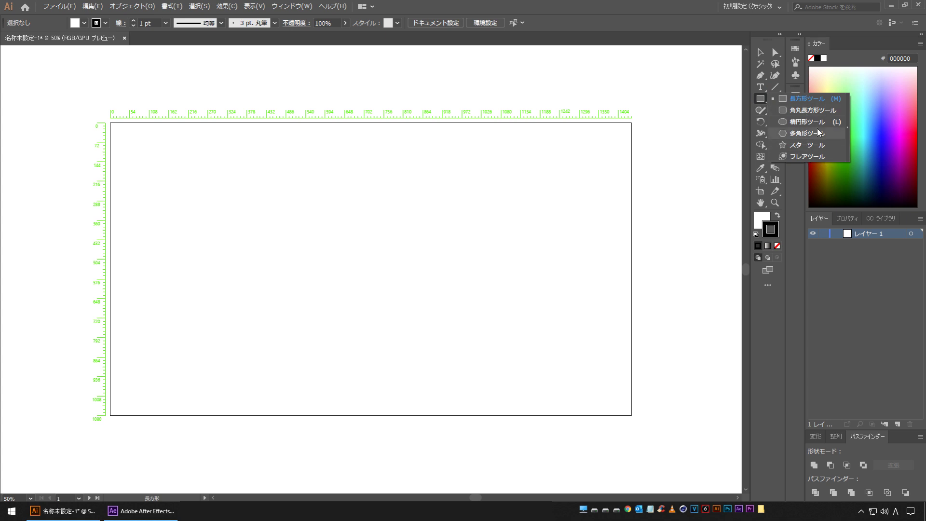
pyautogui.click(825, 111)
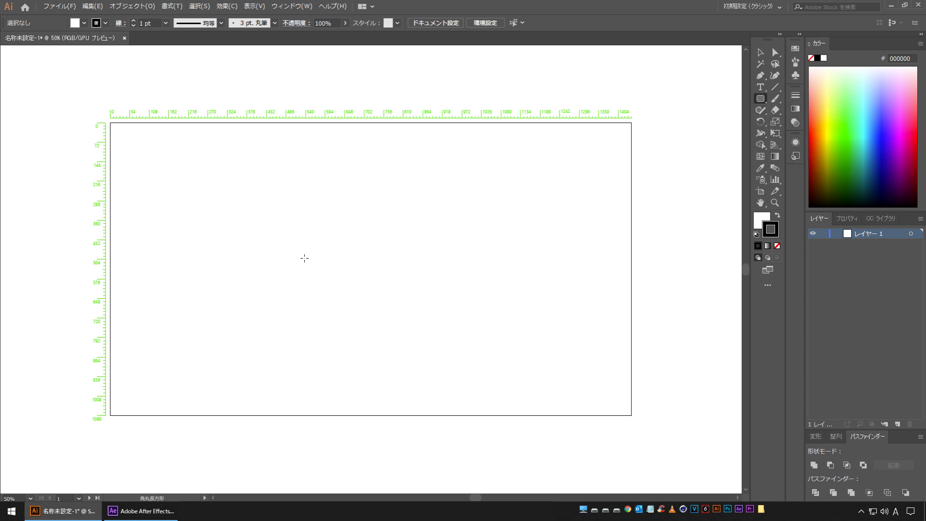
pyautogui.click(320, 193)
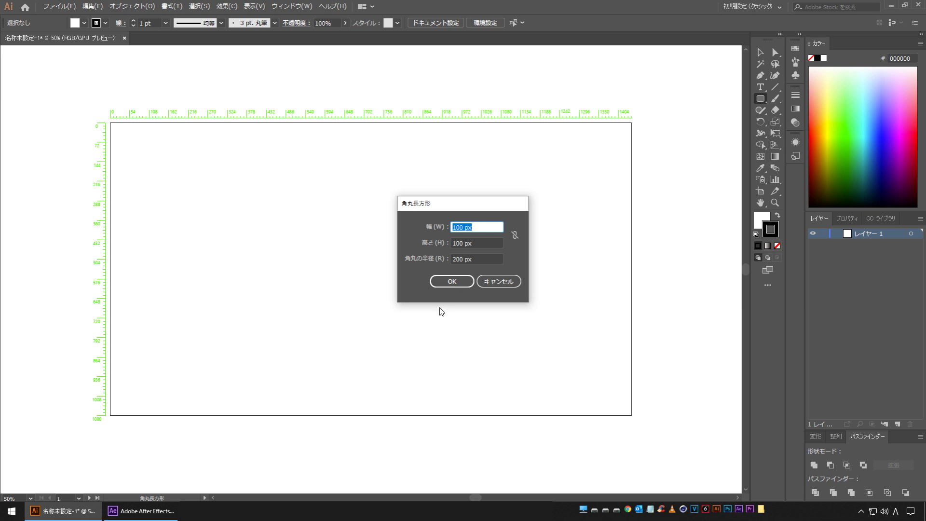
pyautogui.press('Tab')
pyautogui.press('Tab')
pyautogui.moveTo(492, 259); pyautogui.dragTo(391, 264)
pyautogui.write('2')
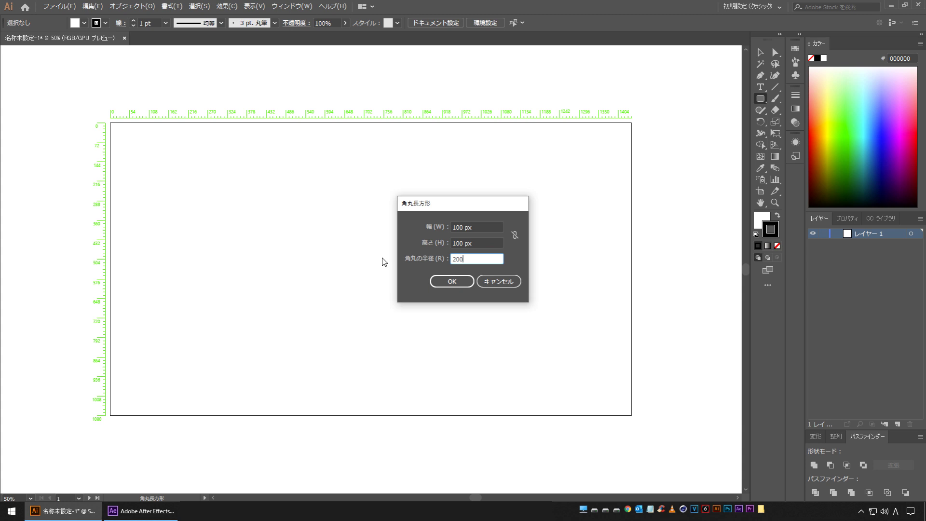
pyautogui.click(439, 282)
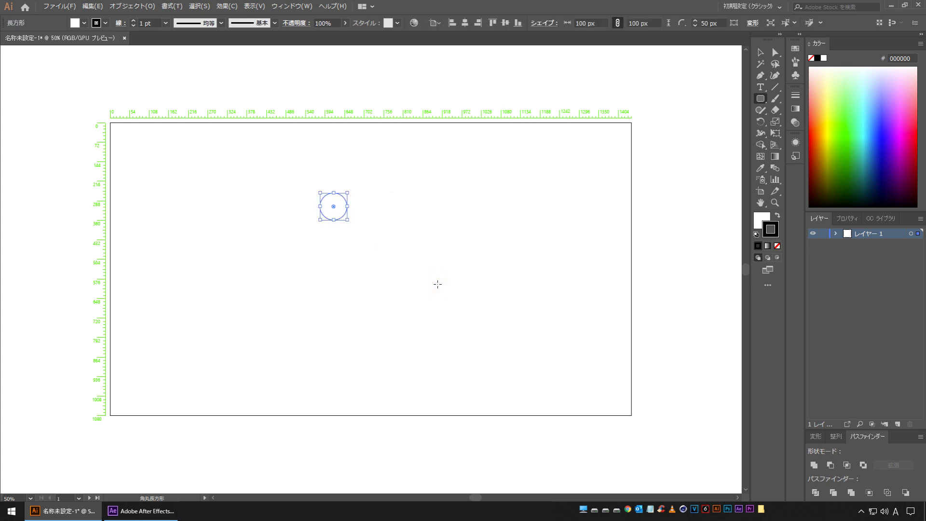
pyautogui.press('v')
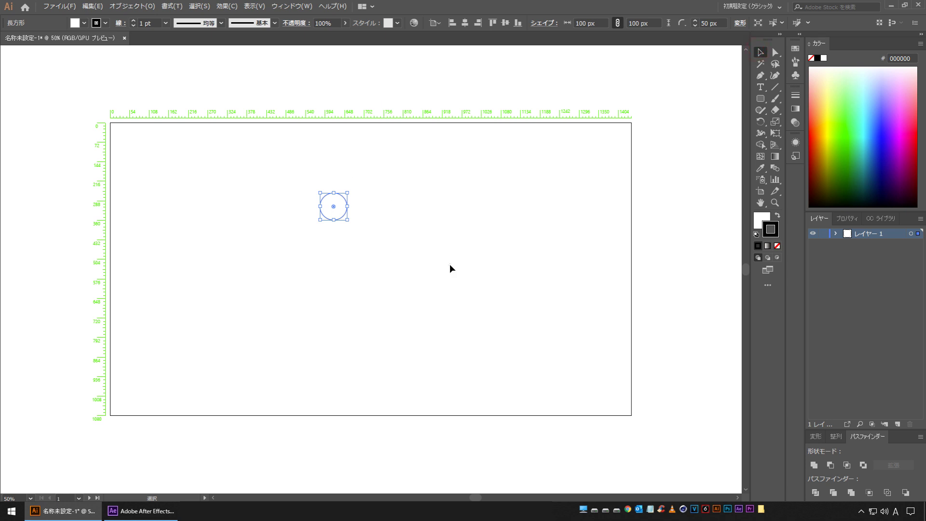
pyautogui.press('Delete')
# Draw a vertical rounded rectangle about 59 px wide and 404 px high as a leg in the artboard's lower half, slightly left of center
pyautogui.click(761, 99)
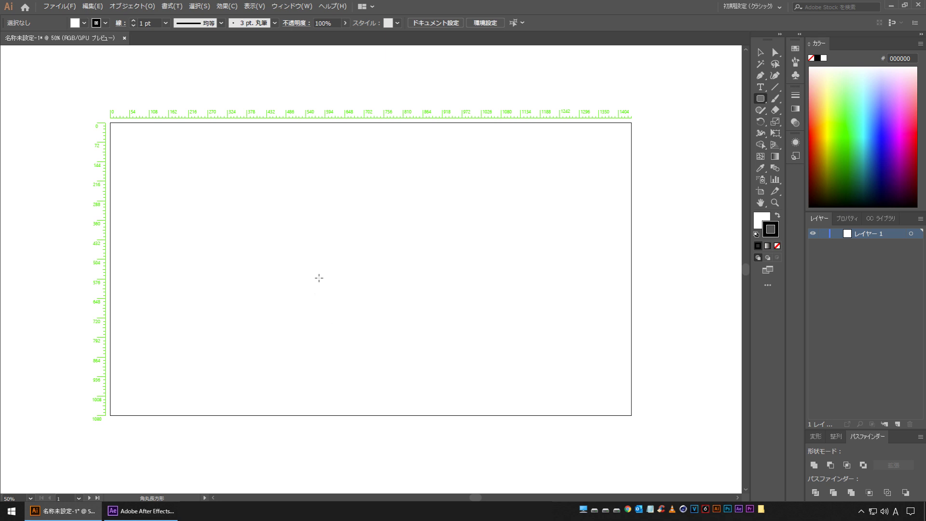
pyautogui.moveTo(319, 278); pyautogui.dragTo(335, 387)
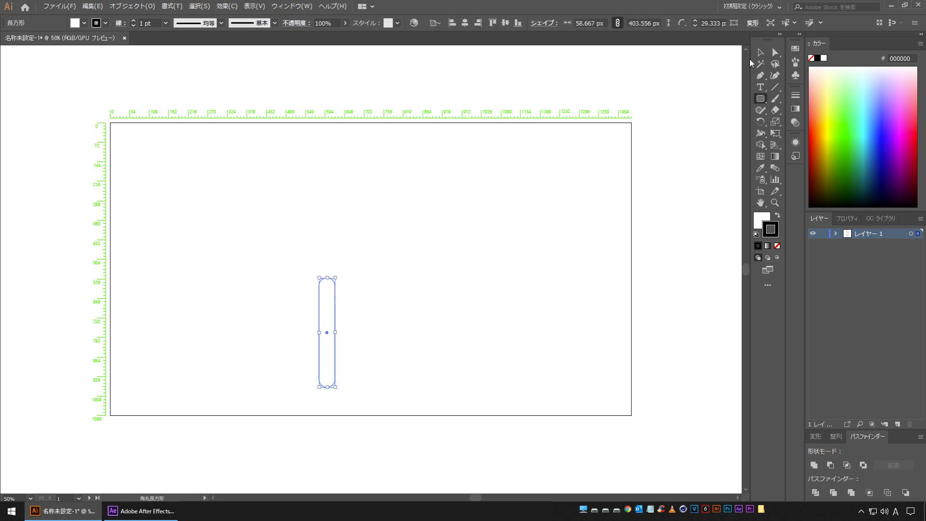
pyautogui.click(760, 52)
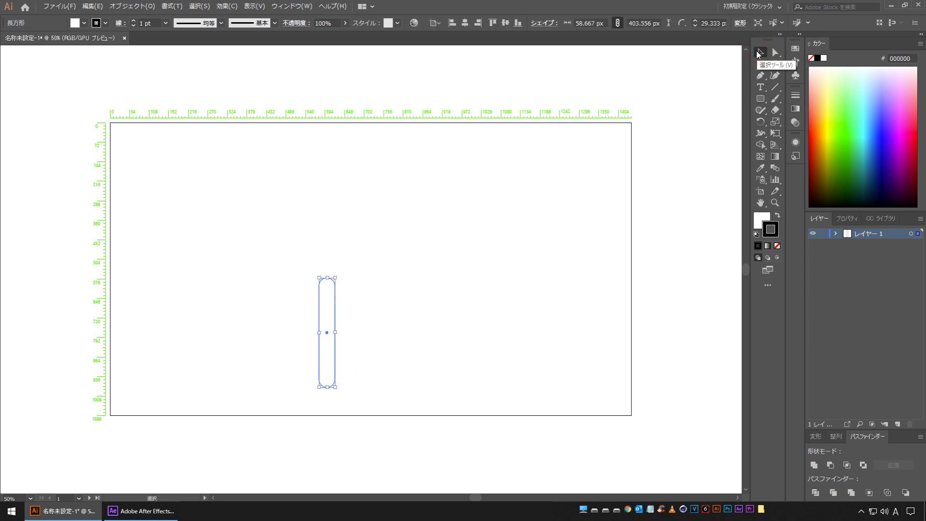
# Give the leg shape a black fill and no stroke
pyautogui.click(761, 220)
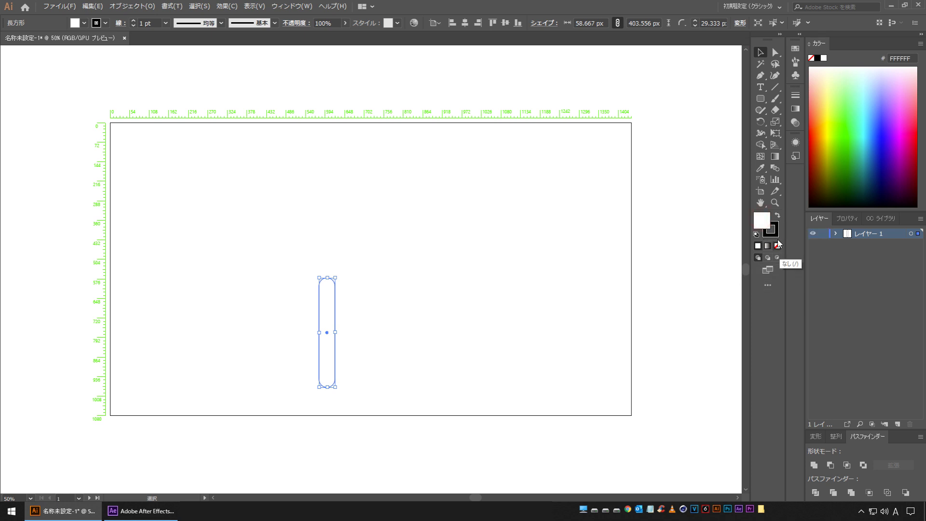
pyautogui.click(775, 220)
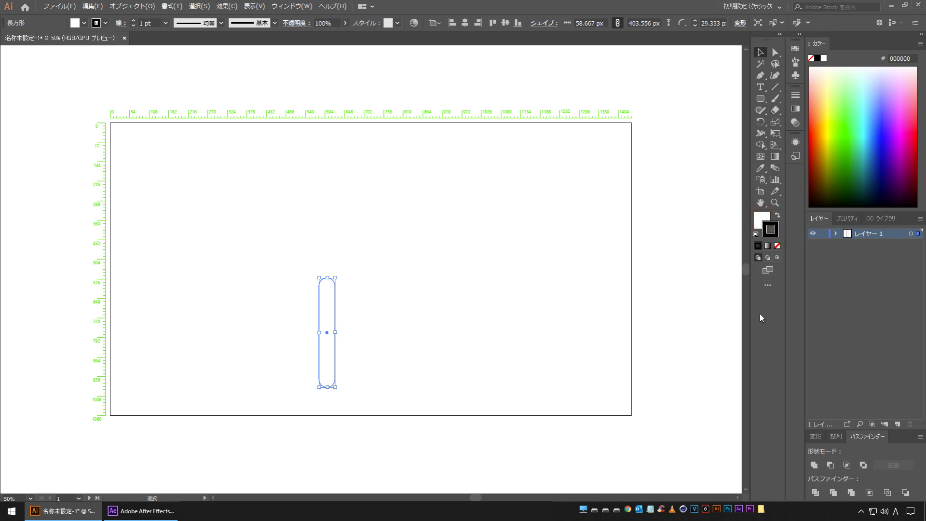
pyautogui.click(778, 216)
pyautogui.click(773, 236)
pyautogui.click(777, 246)
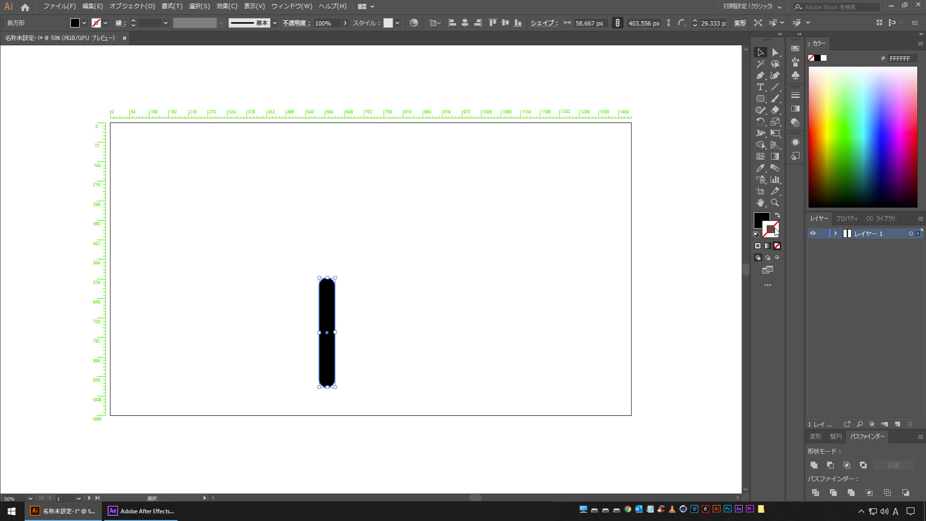
pyautogui.click(281, 246)
# Duplicate the leg horizontally to its right, leaving a narrow gap between the two legs
pyautogui.click(325, 299)
pyautogui.click(331, 311)
pyautogui.moveTo(331, 313); pyautogui.dragTo(353, 312)
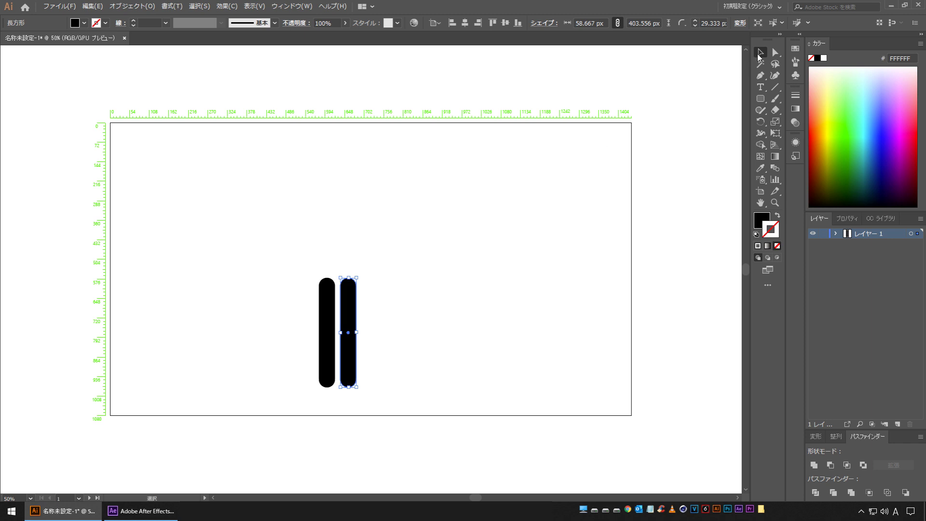
pyautogui.click(439, 200)
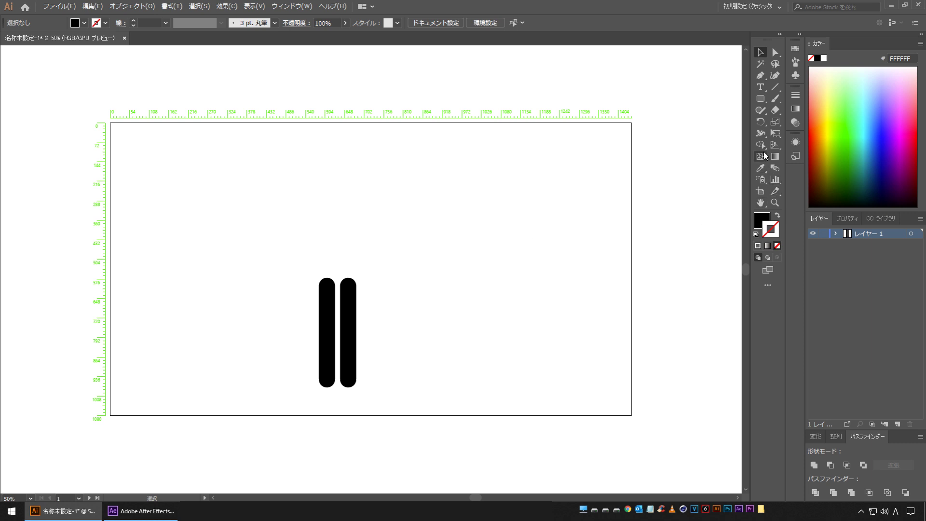
# Draw a rounded torso about 137 px wide over the tops of both legs and shorten it from above to about 244 px
pyautogui.click(760, 99)
pyautogui.moveTo(320, 213); pyautogui.dragTo(357, 297)
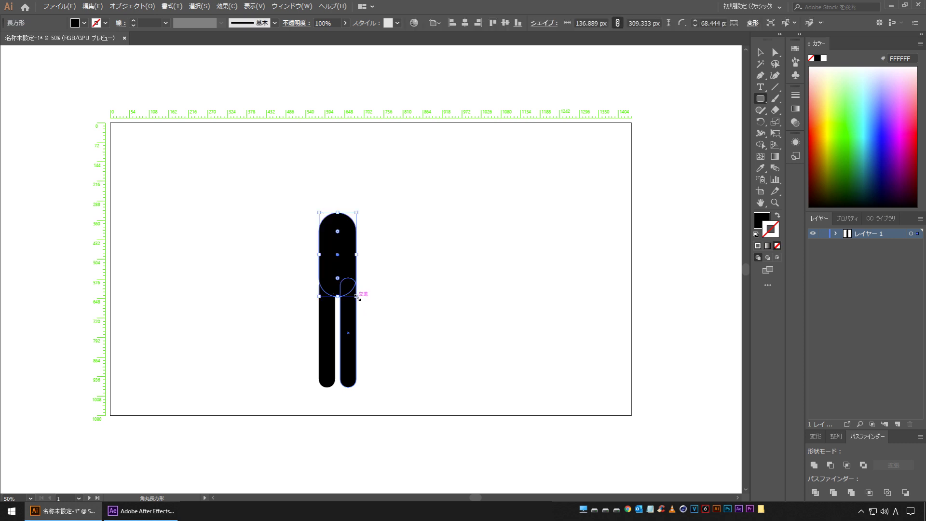
pyautogui.click(759, 52)
pyautogui.moveTo(337, 212); pyautogui.dragTo(339, 234)
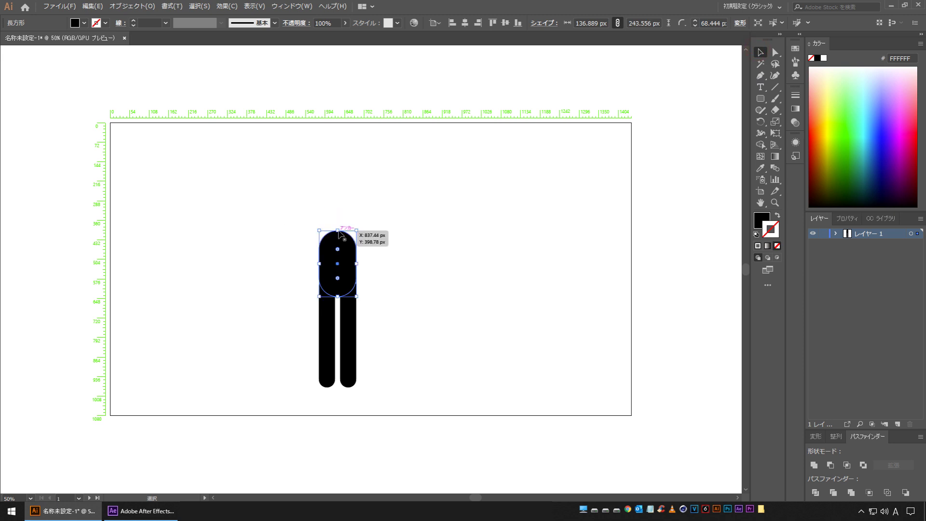
# Nudge the torso slightly down so it overlaps more of the legs
pyautogui.click(260, 264)
pyautogui.click(320, 264)
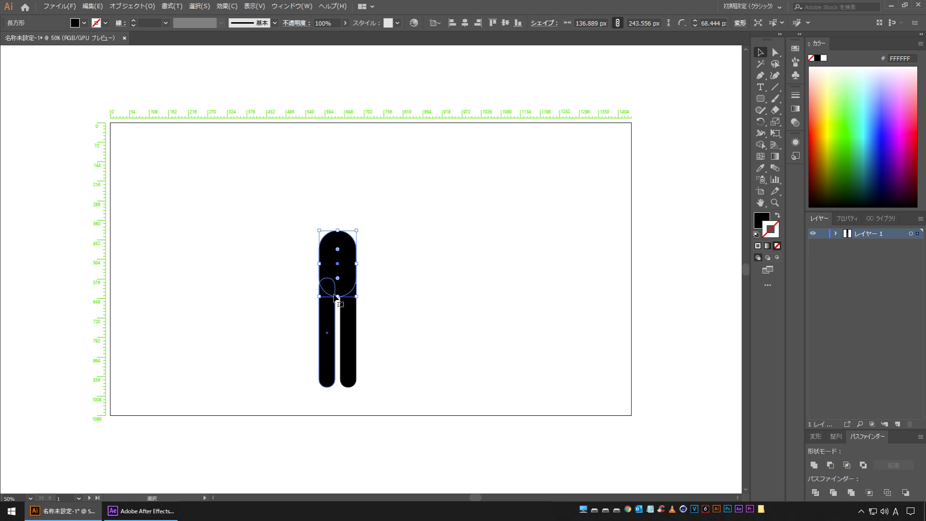
pyautogui.hotkey('shift', 'Left')
pyautogui.hotkey('shift', 'Right')
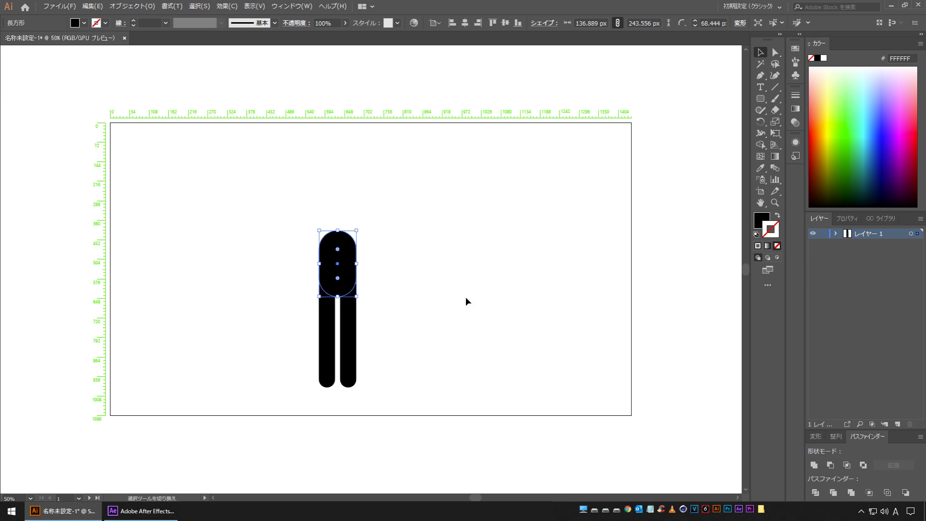
pyautogui.hotkey('shift', 'Down')
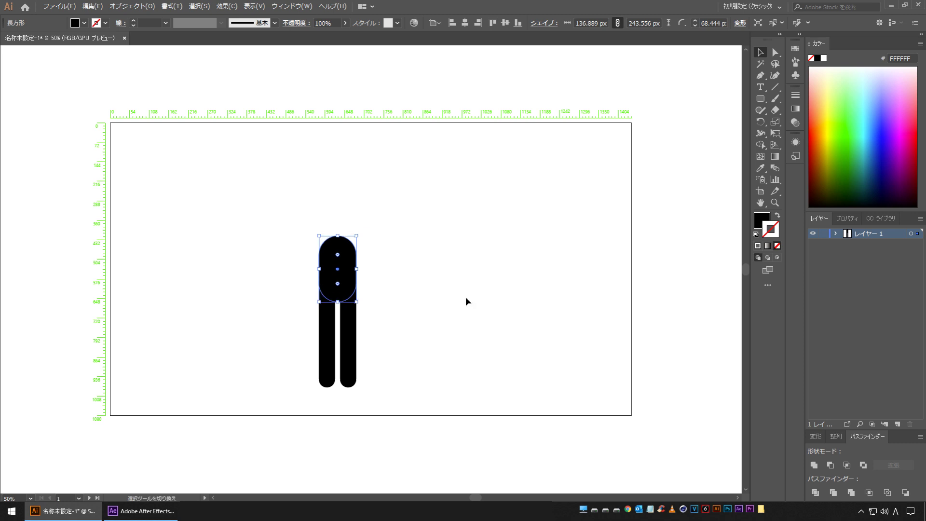
pyautogui.hotkey('shift', 'Down')
pyautogui.click(466, 298)
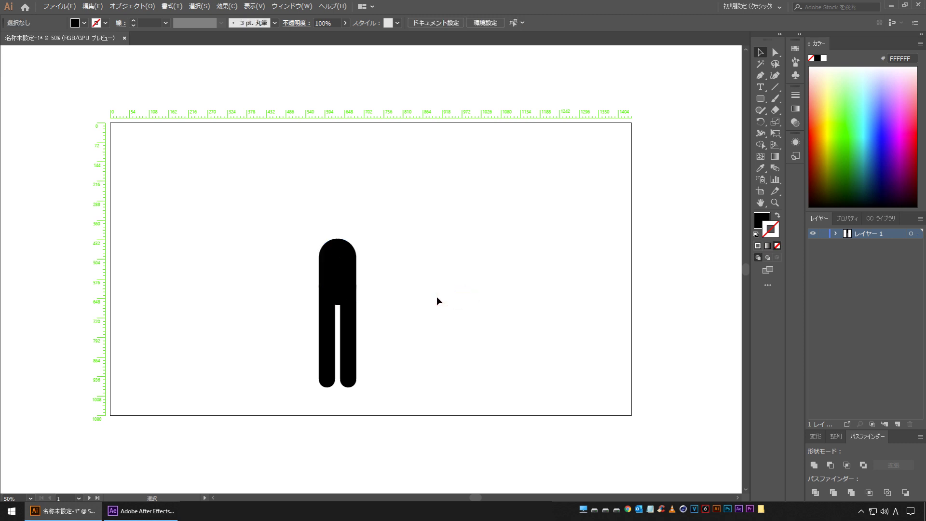
# Draw a vertical rounded rectangle about 46 px wide and 242 px high as an arm just left of the torso
pyautogui.click(760, 99)
pyautogui.moveTo(302, 222); pyautogui.dragTo(315, 287)
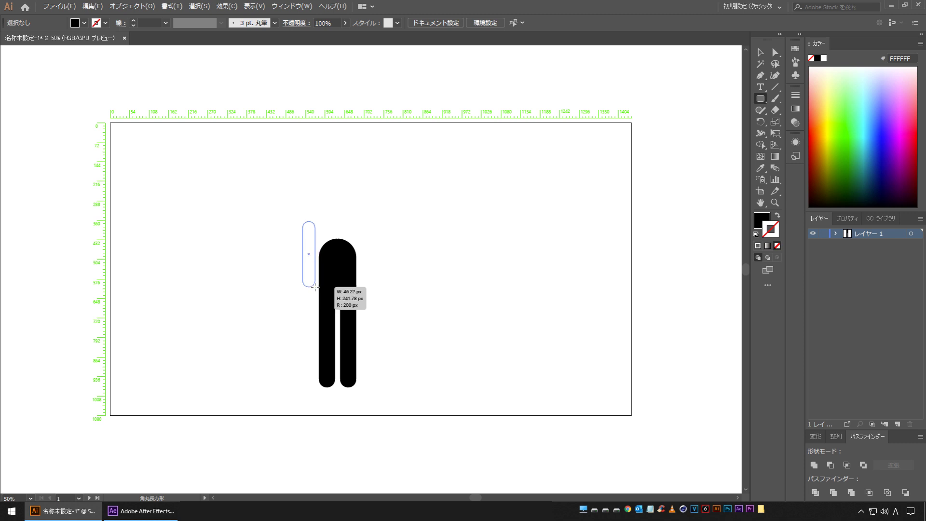
pyautogui.moveTo(316, 288); pyautogui.dragTo(315, 287)
pyautogui.click(761, 52)
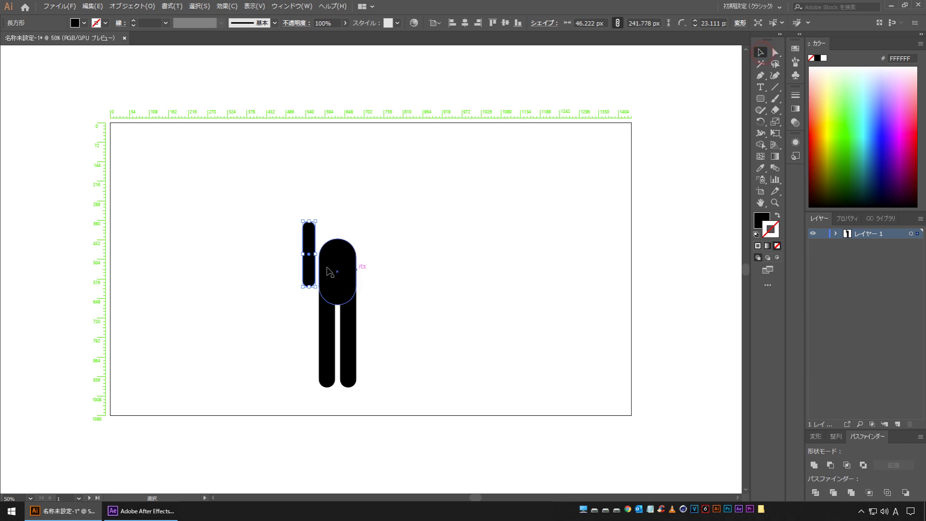
# Duplicate the arm horizontally to the other side of the torso, matching the gap between the first arm and the torso
pyautogui.moveTo(311, 236); pyautogui.dragTo(370, 238)
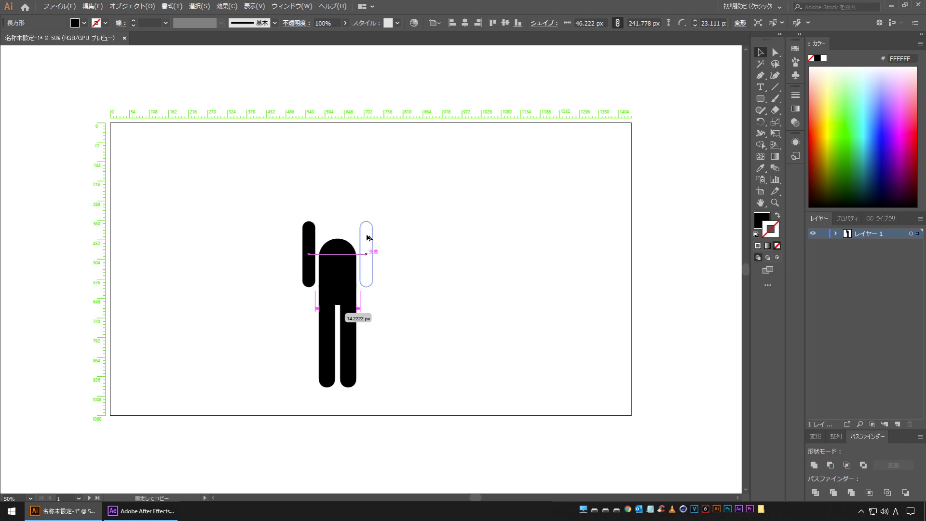
pyautogui.moveTo(366, 235); pyautogui.dragTo(367, 234)
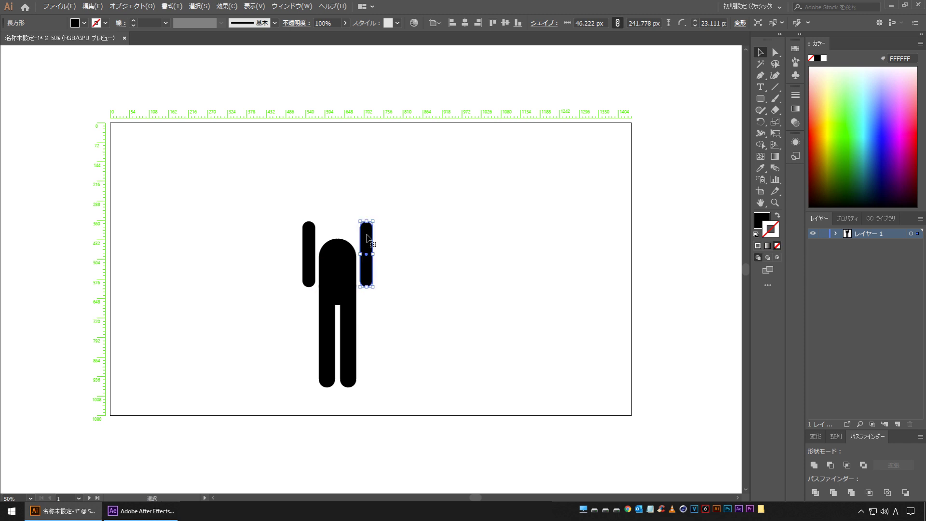
pyautogui.click(644, 116)
# Move both arms down together until their tops are level with the top of the torso
pyautogui.moveTo(251, 182); pyautogui.dragTo(431, 239)
pyautogui.hotkey('shift', 'Down')
pyautogui.hotkey('shift', 'Down')
pyautogui.hotkey('shift', 'Down')
pyautogui.hotkey('shift', 'Down')
pyautogui.hotkey('shift', 'Down')
pyautogui.hotkey('shift', 'Down')
pyautogui.hotkey('shift', 'Down')
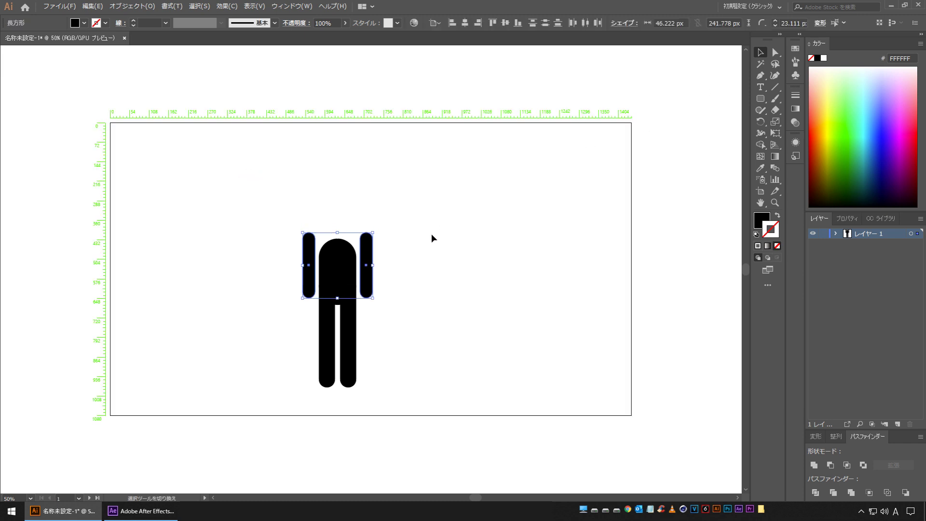
pyautogui.press('Up')
pyautogui.press('Up')
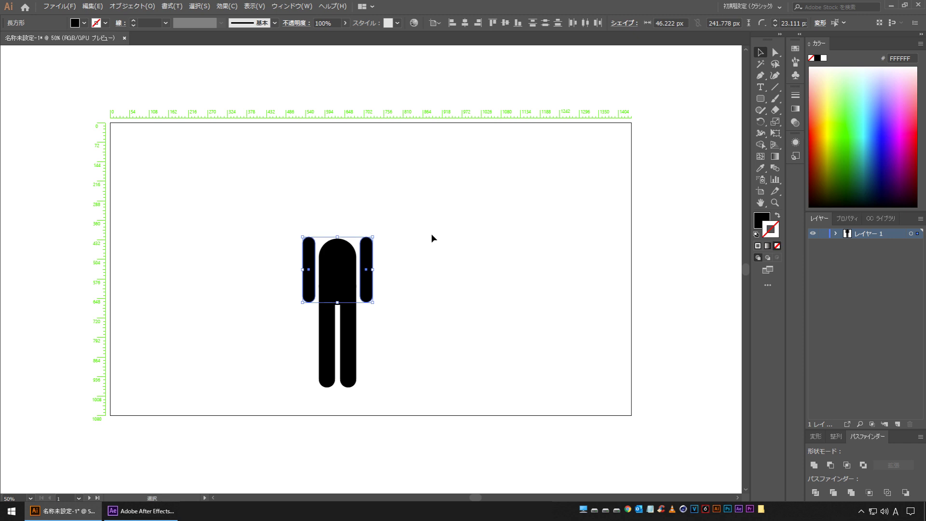
pyautogui.click(424, 236)
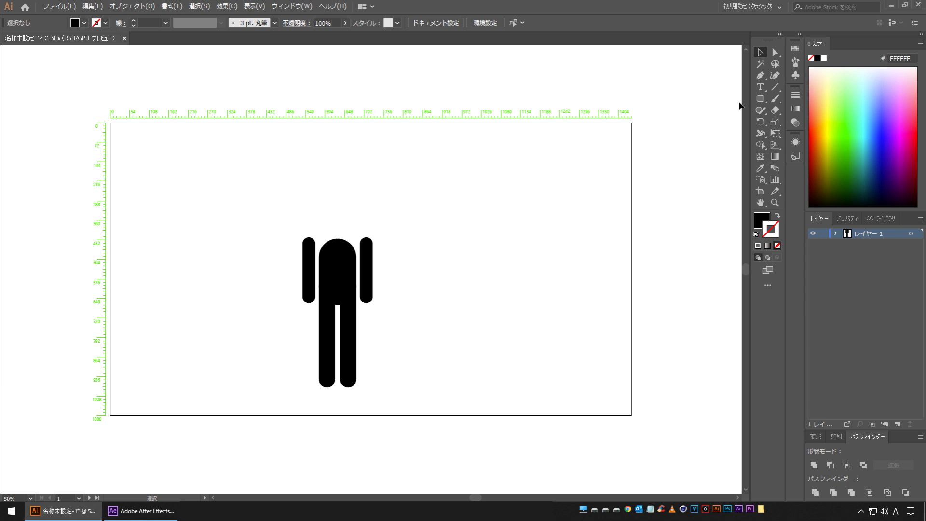
# Draw a rounded rectangle about 258 × 178 px across both arms and the torso top as the shoulders
pyautogui.moveTo(762, 99); pyautogui.dragTo(803, 107)
pyautogui.moveTo(303, 209); pyautogui.dragTo(373, 257)
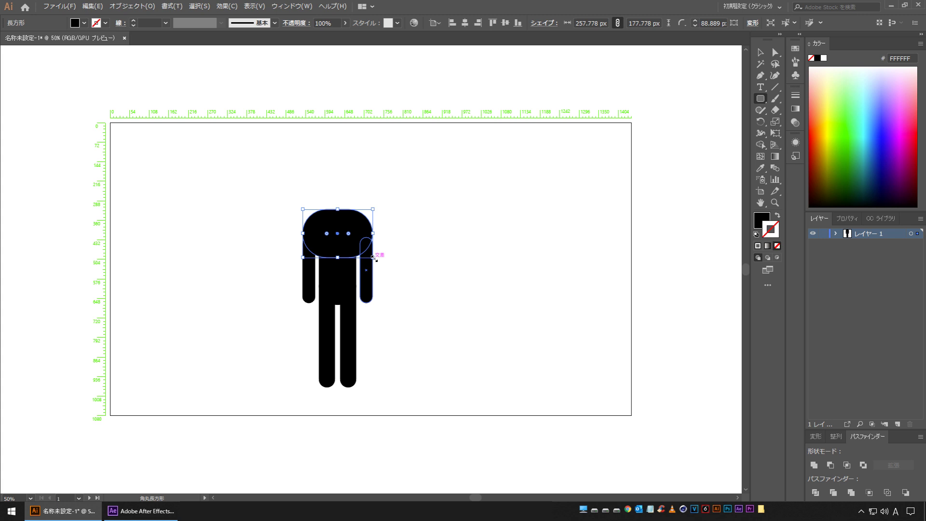
pyautogui.click(761, 53)
pyautogui.click(292, 195)
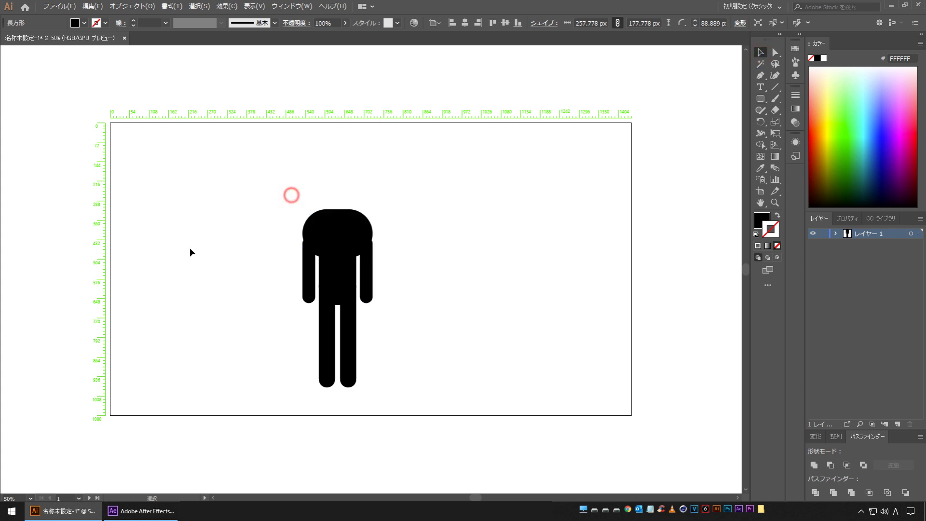
# Move the shoulder shape down so it covers the tops of the arms and blends into their outer edges
pyautogui.click(333, 225)
pyautogui.press('Down')
pyautogui.press('Down')
pyautogui.press('Down')
pyautogui.press('Down')
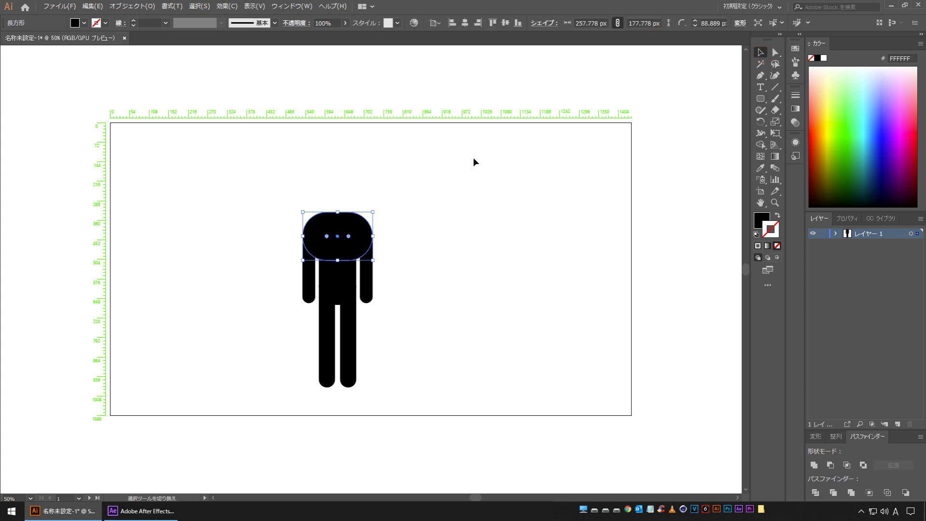
pyautogui.press('Down')
pyautogui.press('Down')
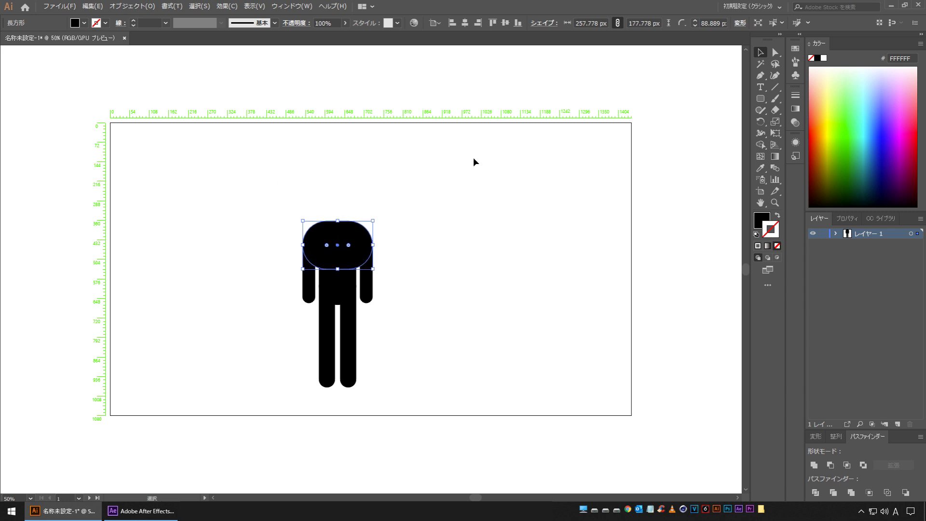
pyautogui.click(428, 178)
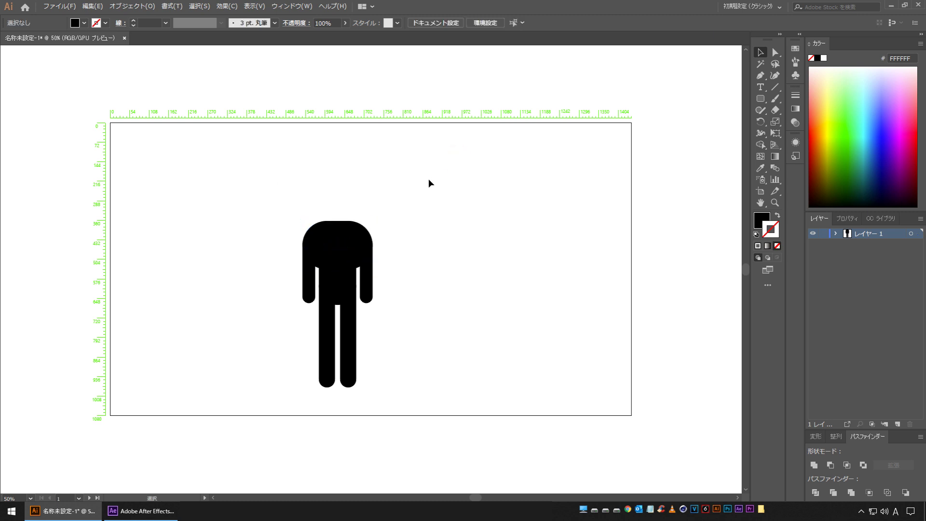
# Fine-tune the shoulder shape's vertical position, ending slightly higher over the arms
pyautogui.click(345, 251)
pyautogui.press('Down')
pyautogui.press('Down')
pyautogui.press('Up')
pyautogui.press('Up')
pyautogui.press('Up')
pyautogui.press('Up')
pyautogui.press('Up')
pyautogui.press('Up')
pyautogui.press('Up')
pyautogui.press('Up')
pyautogui.press('Up')
pyautogui.press('Up')
pyautogui.click(573, 61)
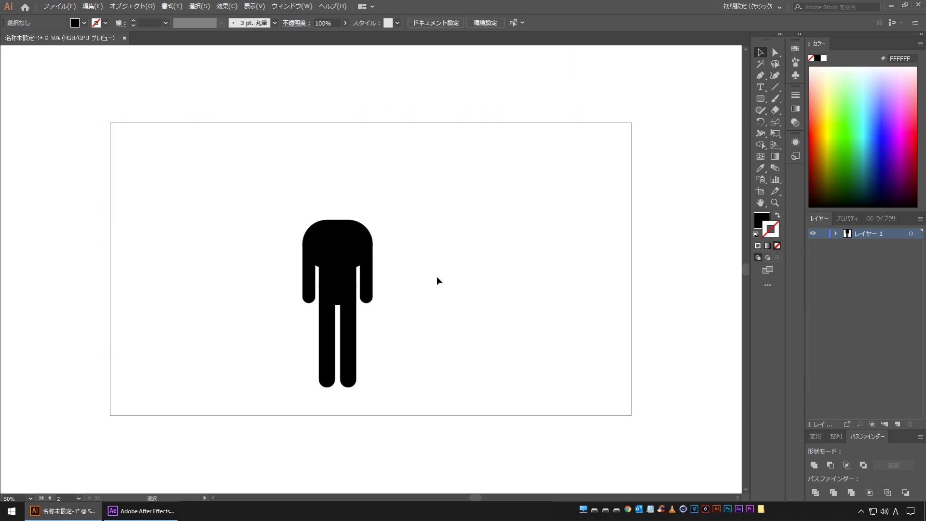
# Draw a wide rounded rectangle about 551 × 169 px across the arms and torso, overlapping the lower half of the shoulder shape
pyautogui.press('a')
pyautogui.hotkey('ctrl', '+')
pyautogui.hotkey('ctrl', '+')
pyautogui.hotkey('ctrl', '+')
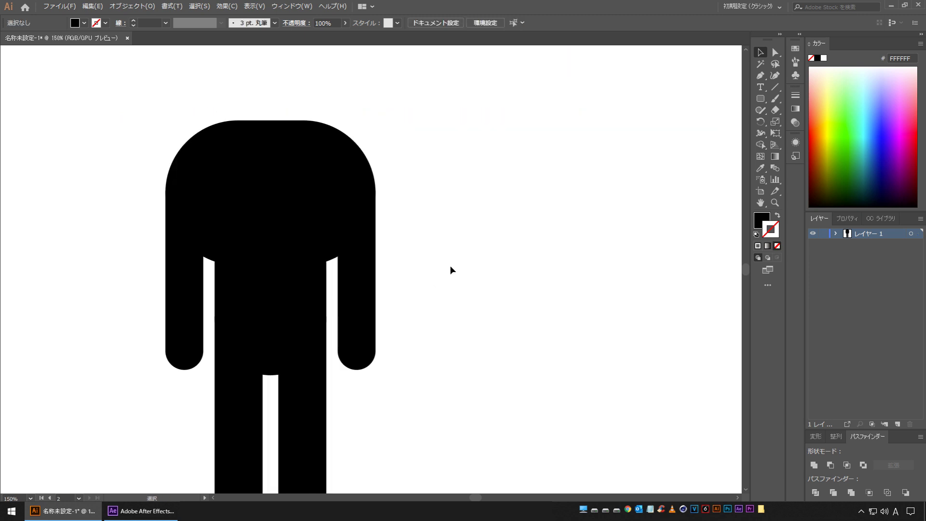
pyautogui.hotkey('ctrl', '-')
pyautogui.hotkey('ctrl', '-')
pyautogui.press('v')
pyautogui.click(313, 227)
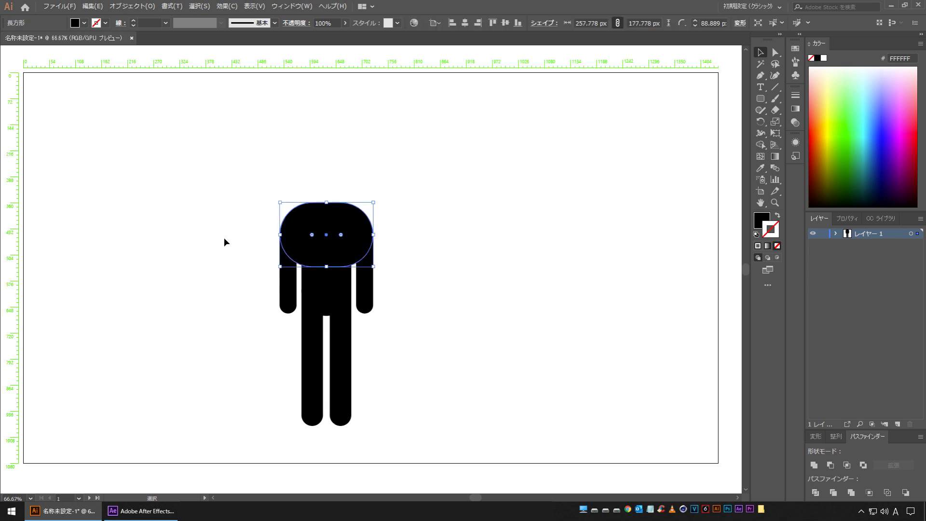
pyautogui.click(409, 182)
pyautogui.click(760, 98)
pyautogui.moveTo(227, 240); pyautogui.dragTo(428, 304)
pyautogui.click(762, 54)
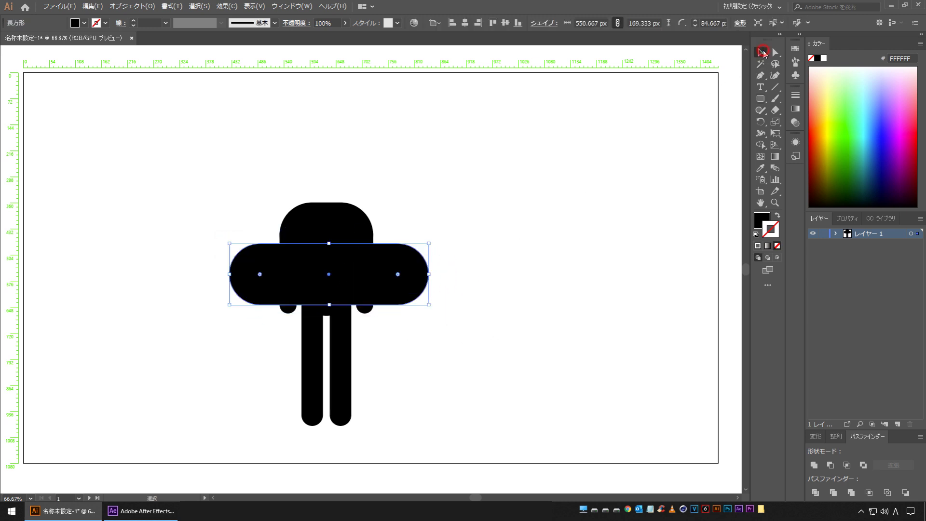
# Nudge the wide rounded rectangle up so its straight top edge crosses the middle of the shoulder shape
pyautogui.hotkey('shift', 'Up')
pyautogui.hotkey('shift', 'Up')
pyautogui.press('Down')
pyautogui.press('Down')
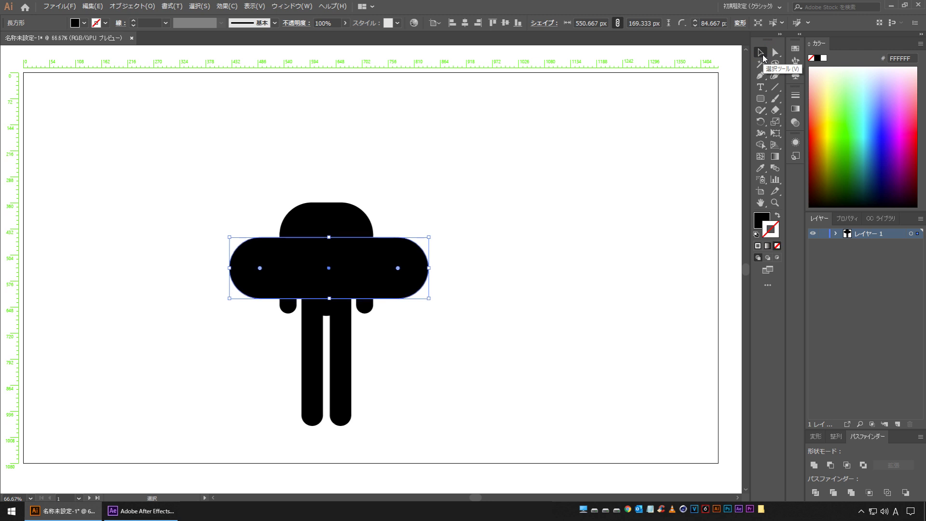
pyautogui.press('Up')
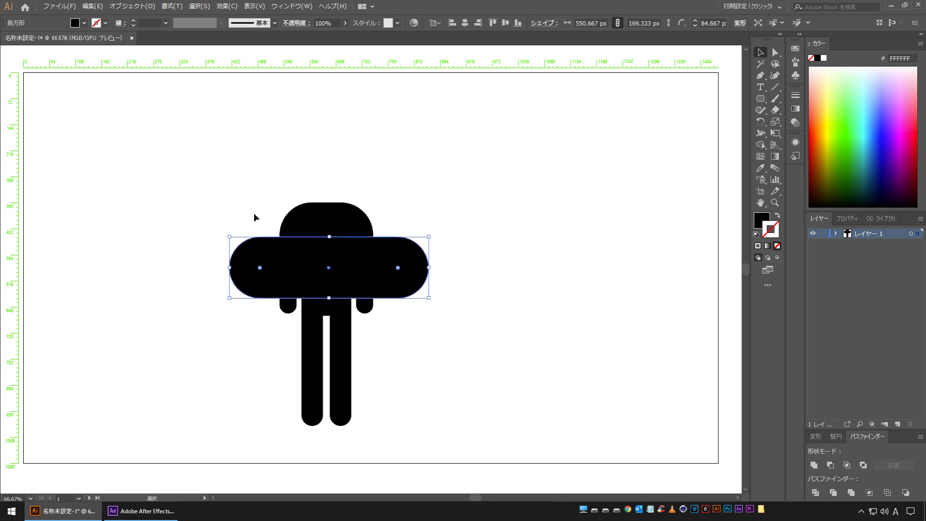
# Subtract the wide rounded rectangle from the shoulder shape with the Minus Front shape mode
pyautogui.click(325, 213)
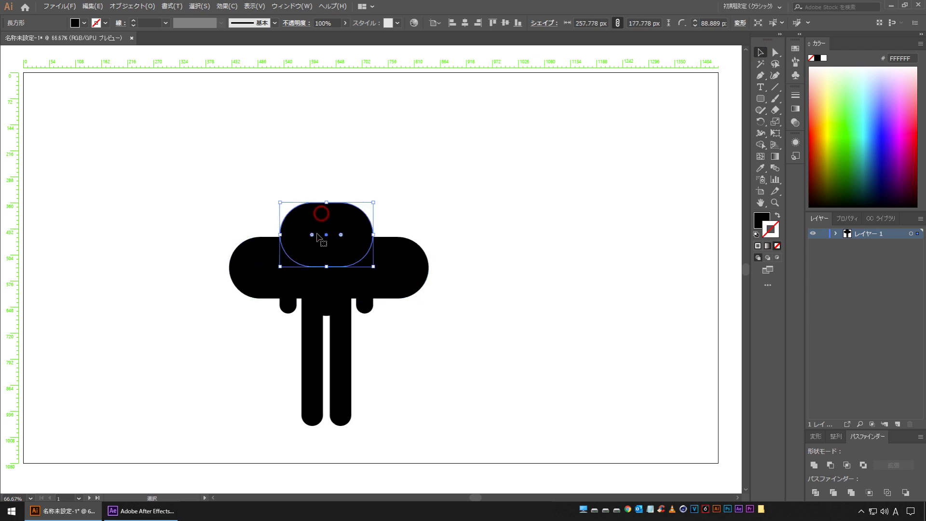
pyautogui.keyDown('shift'); pyautogui.click(394, 263); pyautogui.keyUp('shift')
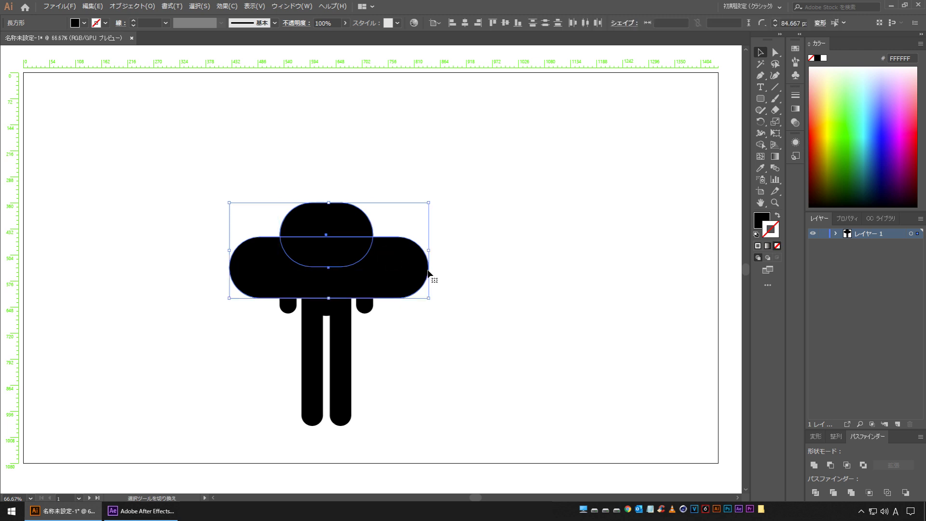
pyautogui.click(830, 465)
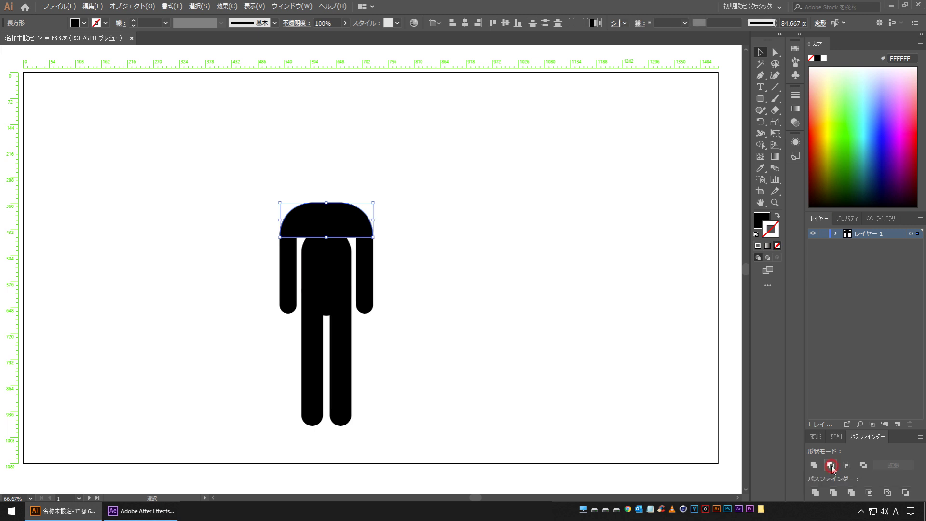
pyautogui.click(465, 155)
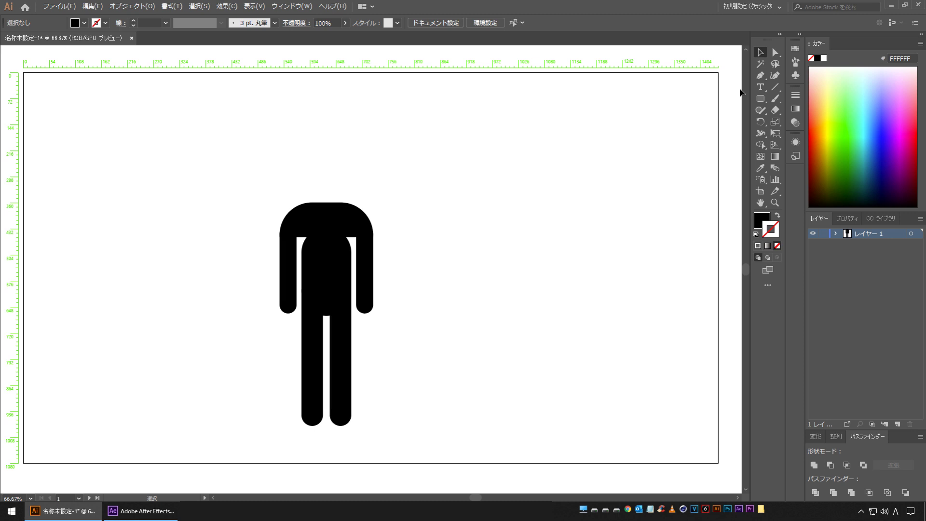
# Stretch the torso's top edge upward into the shoulder shape to fill the notches beside its rounded top
pyautogui.click(322, 244)
pyautogui.moveTo(327, 226); pyautogui.dragTo(339, 208)
pyautogui.click(364, 172)
# Draw a circle about 117 px in diameter above the shoulders as the head
pyautogui.moveTo(761, 98); pyautogui.dragTo(823, 125)
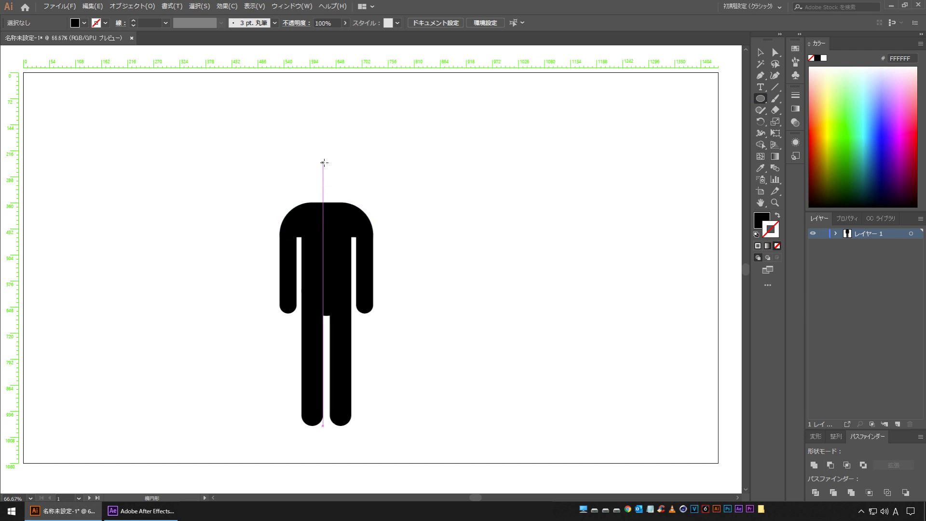
pyautogui.moveTo(324, 162); pyautogui.dragTo(302, 149)
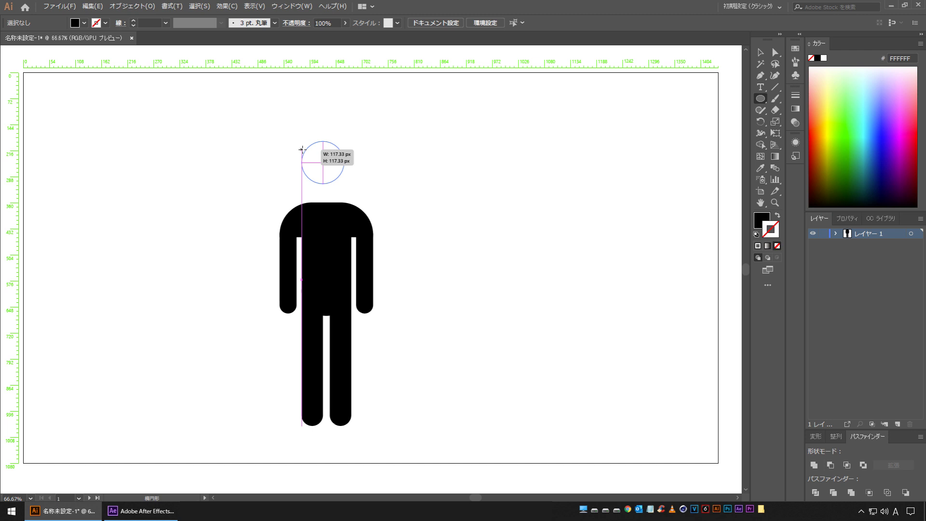
pyautogui.moveTo(302, 149); pyautogui.dragTo(301, 149)
pyautogui.press('v')
# Center the head over the body and move it down to sit just above the shoulders with a small gap
pyautogui.click(231, 168)
pyautogui.moveTo(327, 172); pyautogui.dragTo(332, 189)
pyautogui.click(237, 162)
pyautogui.click(322, 174)
pyautogui.press('Up')
pyautogui.press('Up')
pyautogui.press('Up')
pyautogui.press('Up')
pyautogui.press('Up')
pyautogui.press('Up')
pyautogui.press('Up')
pyautogui.press('Up')
pyautogui.press('Up')
pyautogui.press('Up')
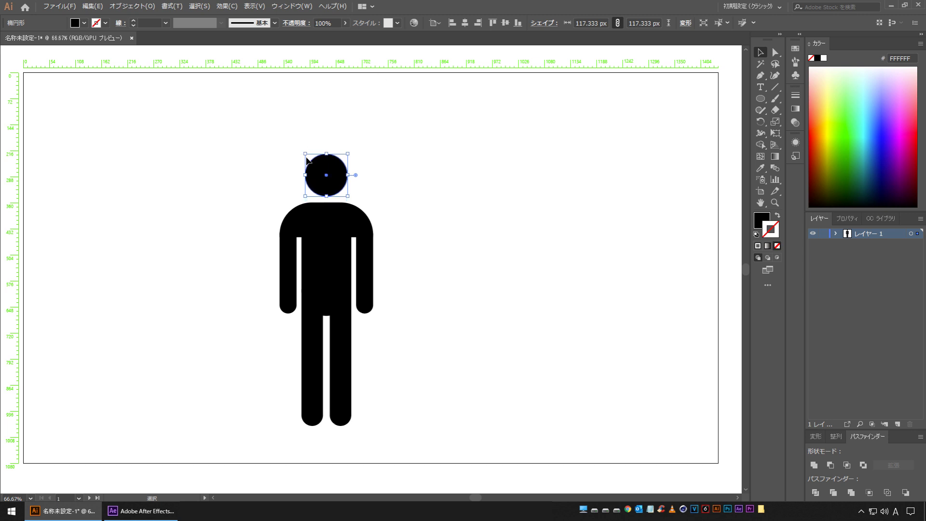
# Enlarge the head evenly from its center to about 137 px and nudge it slightly down
pyautogui.moveTo(306, 154); pyautogui.dragTo(303, 152)
pyautogui.click(204, 155)
pyautogui.click(332, 172)
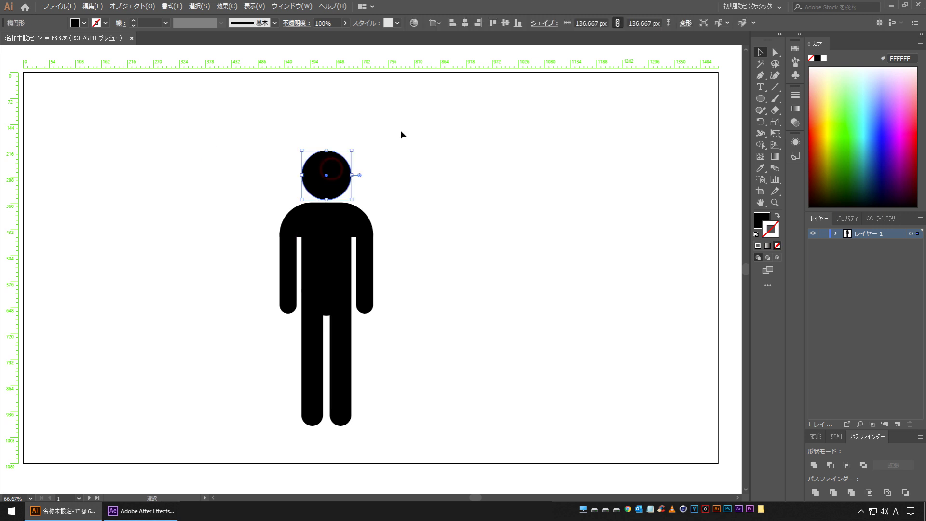
pyautogui.press('Down')
pyautogui.press('Down')
pyautogui.press('Down')
pyautogui.click(205, 283)
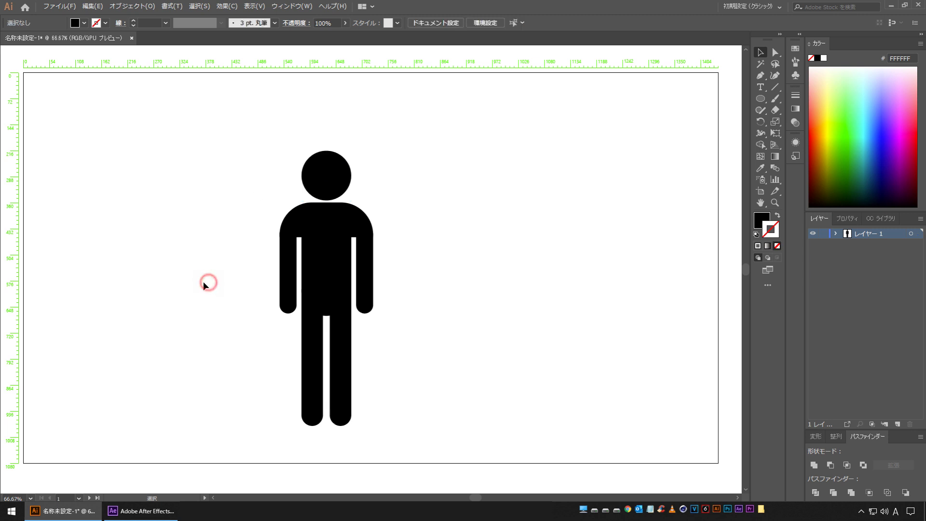
# Move both arms inward by the same amount, leaving only a thin gap between each arm and the torso
pyautogui.click(288, 269)
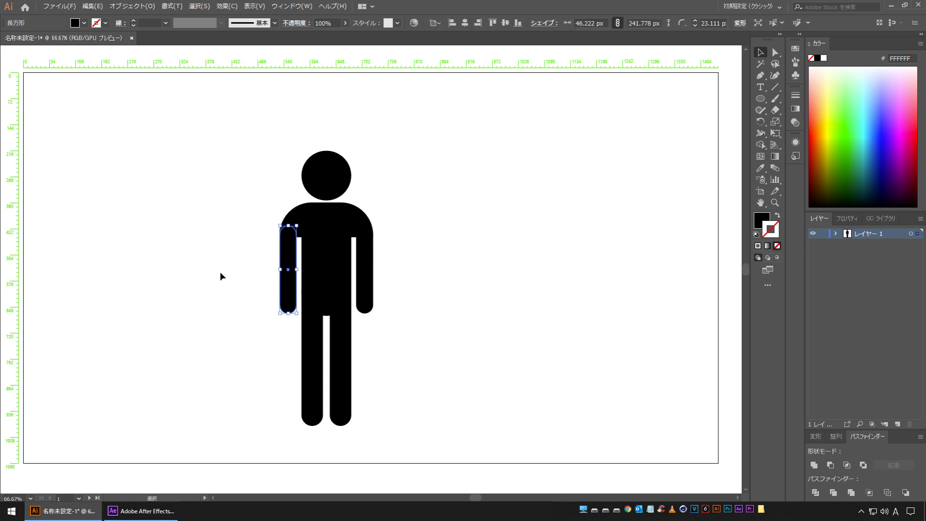
pyautogui.click(221, 276)
pyautogui.click(292, 253)
pyautogui.press('Right')
pyautogui.press('Right')
pyautogui.press('Right')
pyautogui.press('Right')
pyautogui.press('Right')
pyautogui.press('Right')
pyautogui.press('Right')
pyautogui.press('Right')
pyautogui.press('Right')
pyautogui.press('Right')
pyautogui.moveTo(296, 256); pyautogui.dragTo(365, 256)
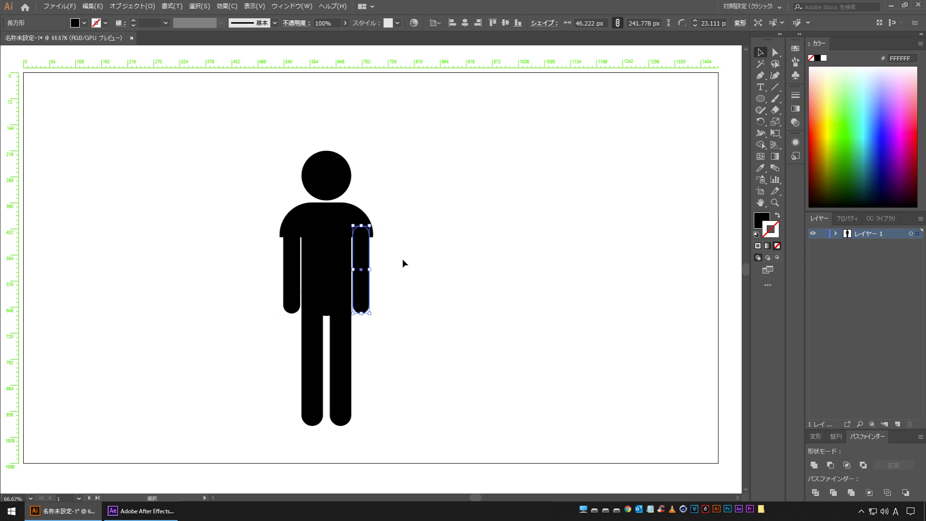
pyautogui.click(405, 260)
pyautogui.click(362, 265)
pyautogui.click(286, 265)
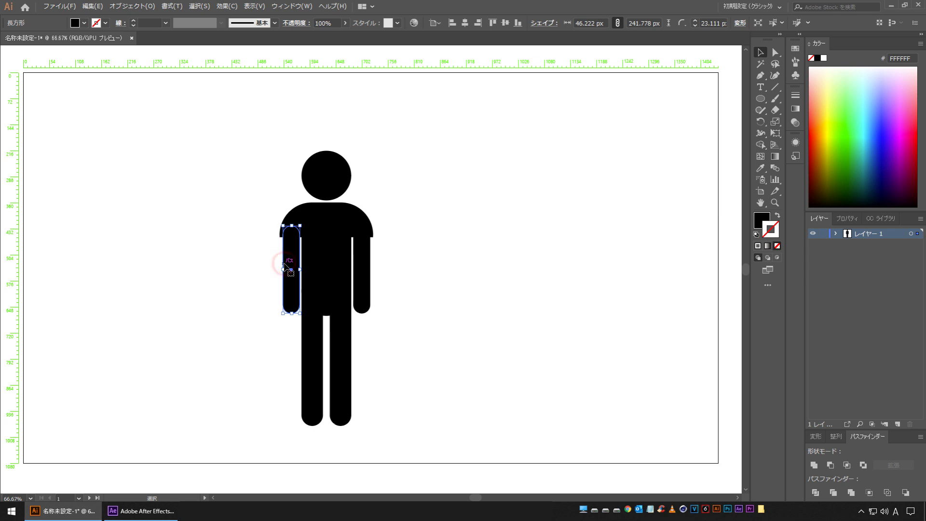
# Narrow the shoulder shape symmetrically to the arms' outer edges, about 242 px wide, and nudge the head slightly up
pyautogui.click(336, 220)
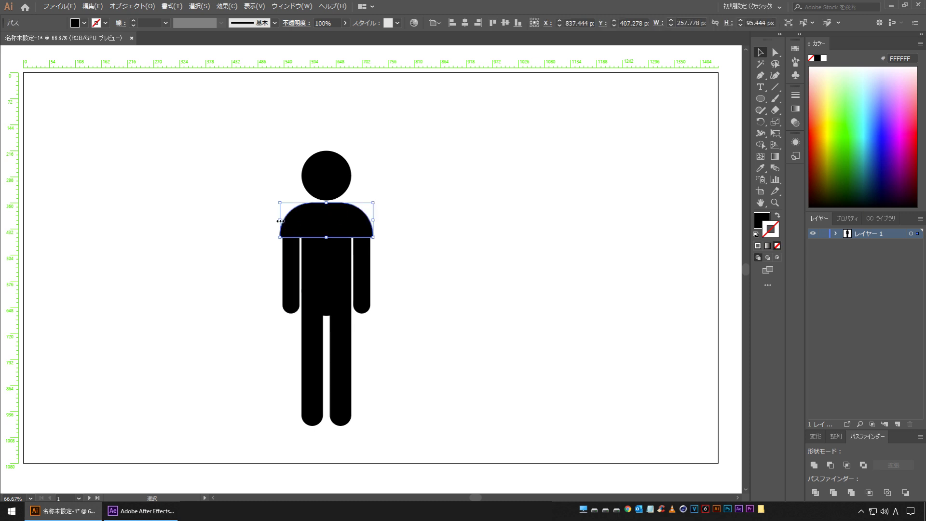
pyautogui.moveTo(284, 223); pyautogui.dragTo(283, 221)
pyautogui.click(437, 271)
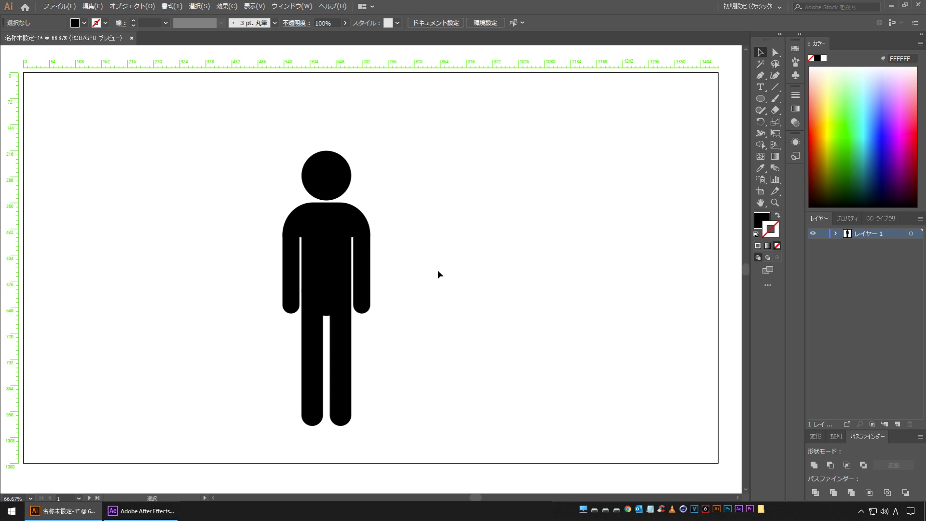
pyautogui.click(332, 167)
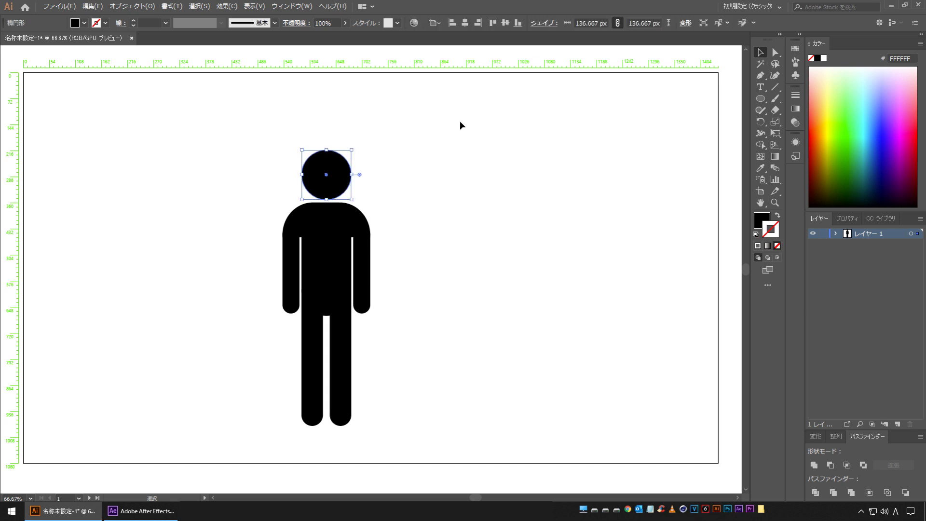
pyautogui.click(465, 188)
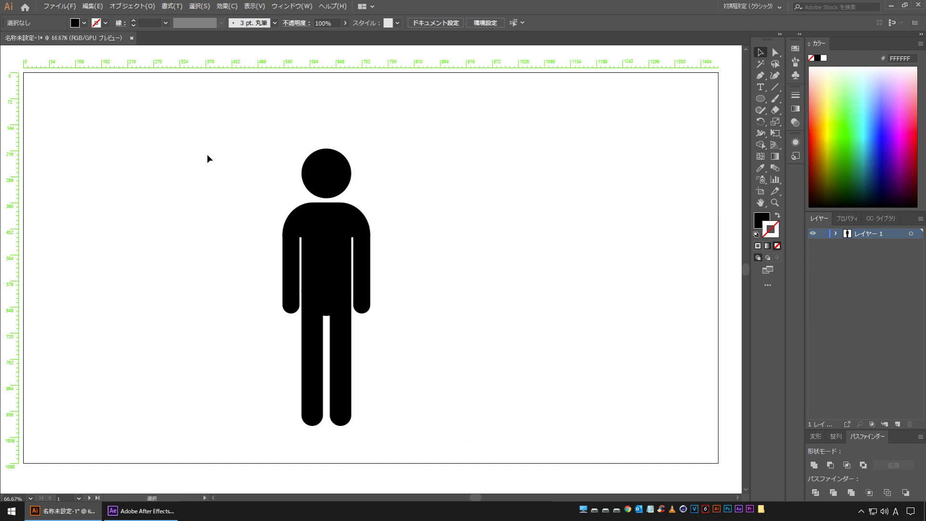
# Select all the parts of the figure and group them
pyautogui.moveTo(210, 120); pyautogui.dragTo(464, 457)
pyautogui.press('a')
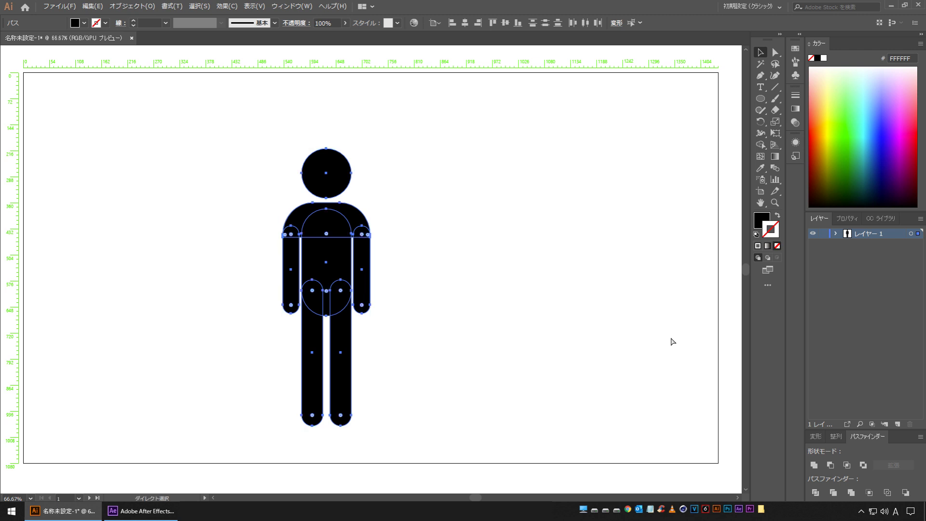
pyautogui.hotkey('ctrl', 'g')
pyautogui.press('v')
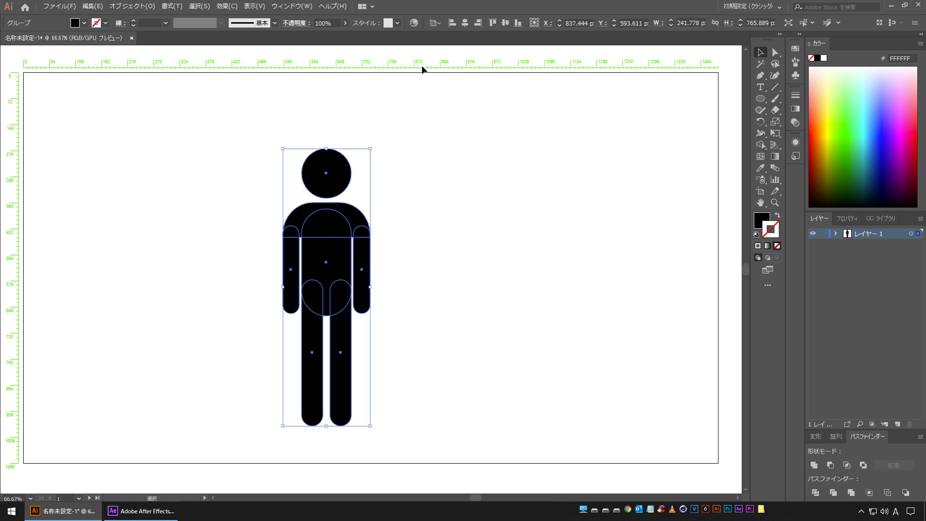
# Center the figure group horizontally and vertically on the artboard, and add it to the マイライブラリ library as a graphic
pyautogui.click(440, 23)
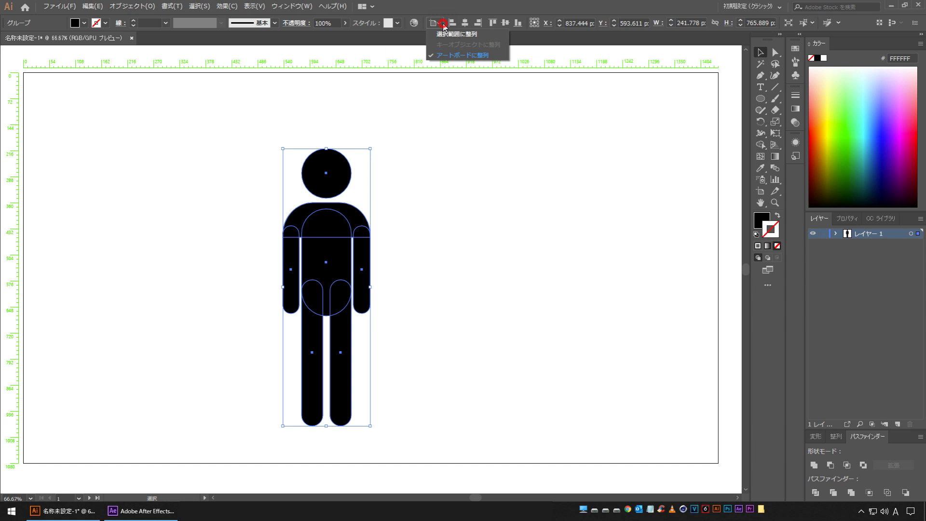
pyautogui.click(449, 55)
pyautogui.click(462, 23)
pyautogui.click(505, 22)
pyautogui.click(554, 195)
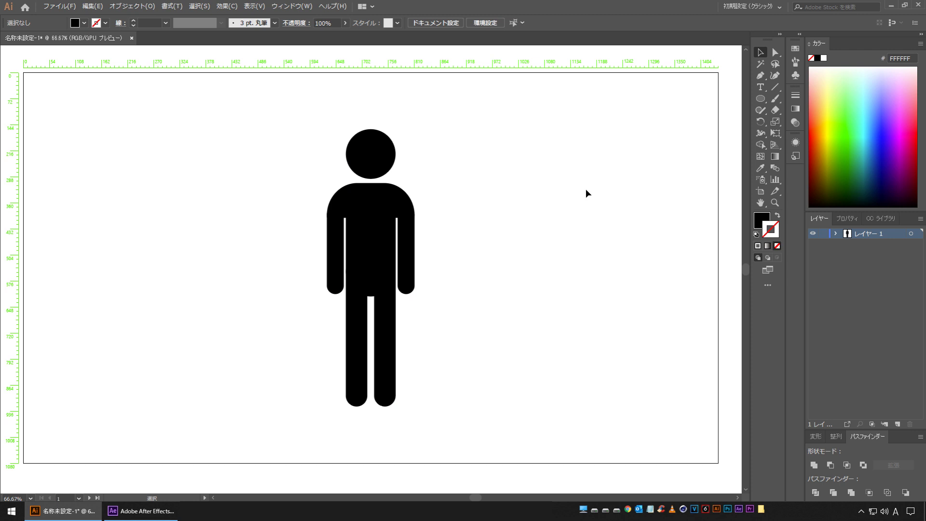
pyautogui.click(884, 218)
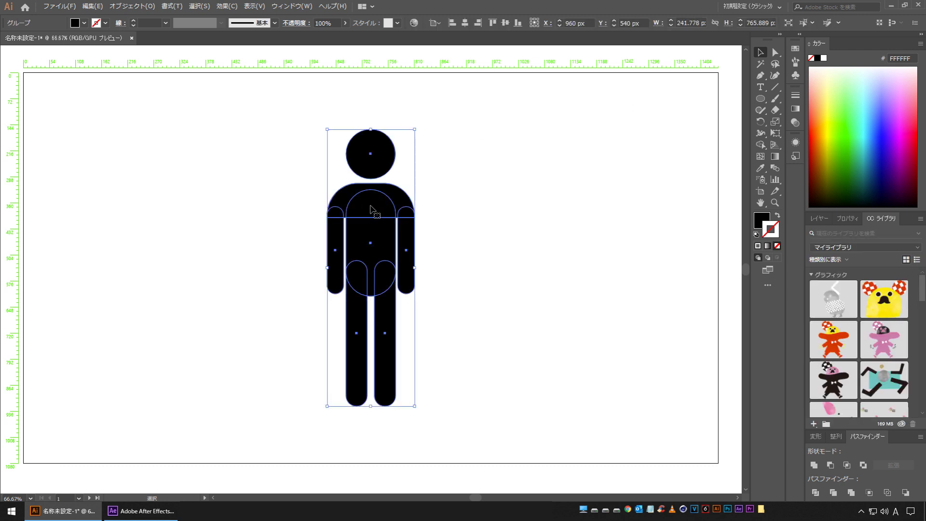
pyautogui.moveTo(367, 335); pyautogui.dragTo(846, 328)
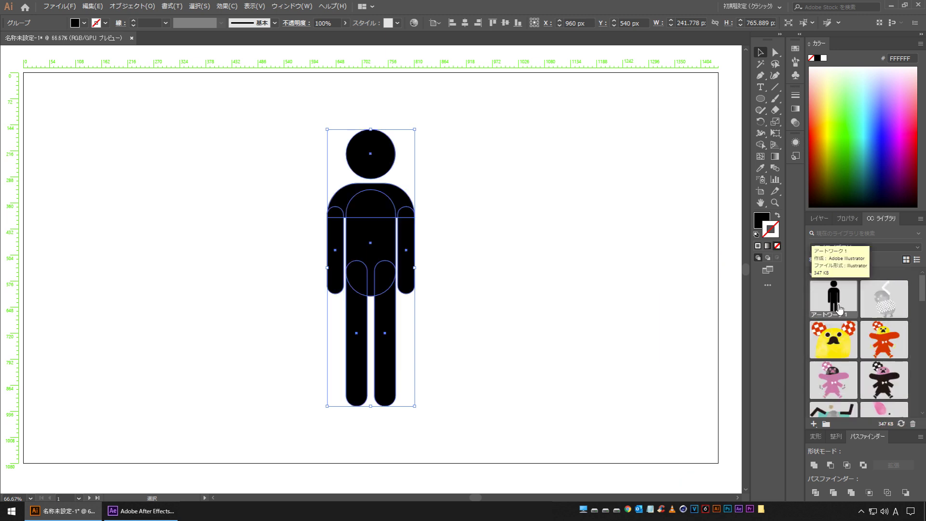
# Switch to After Effects and create a composition named hito_01 with the HDTV 1080 29.97 preset
pyautogui.click(140, 511)
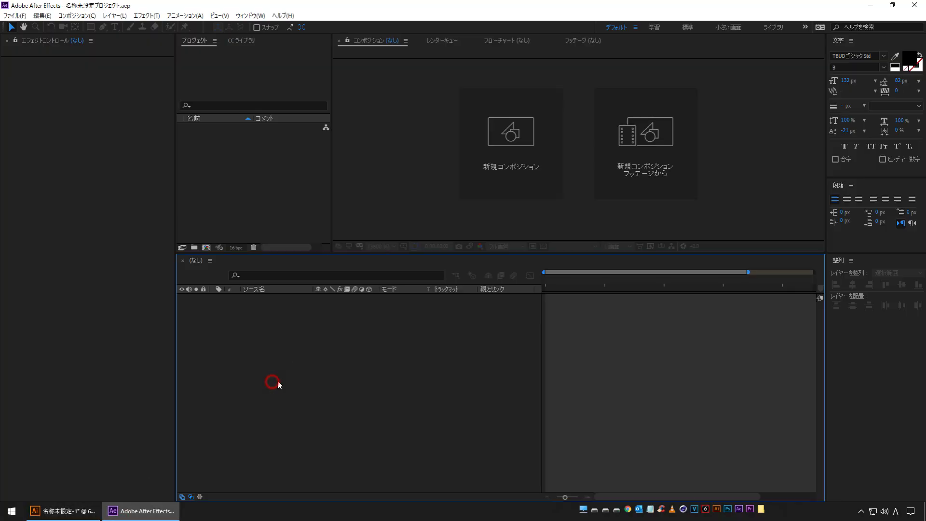
pyautogui.click(78, 16)
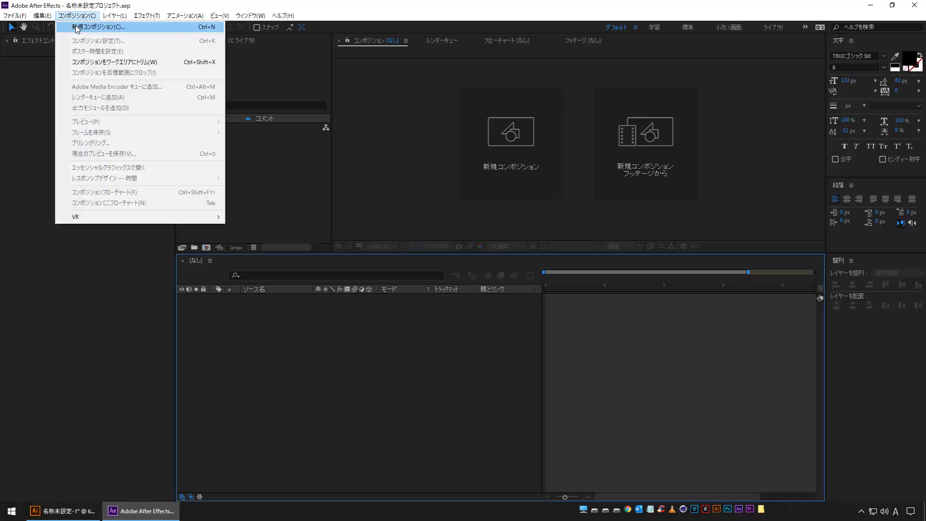
pyautogui.click(76, 23)
pyautogui.write('hito_01')
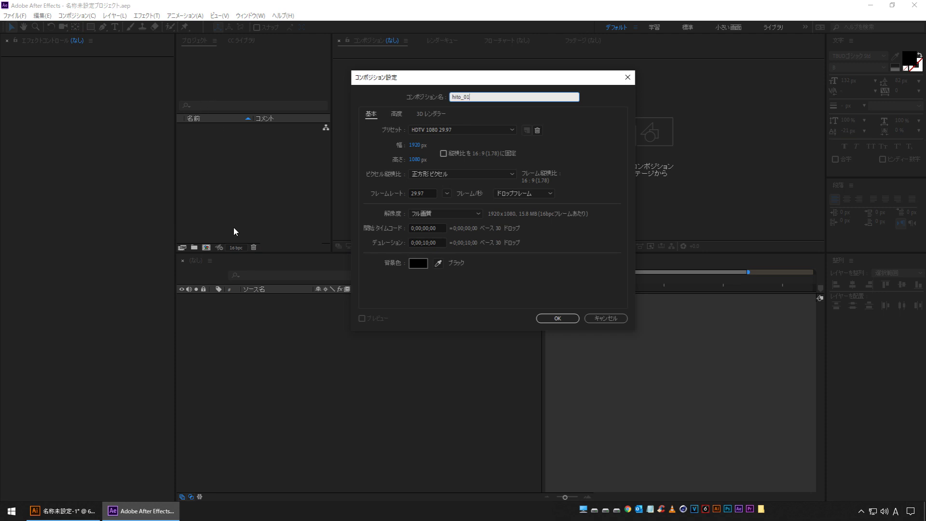
pyautogui.click(543, 317)
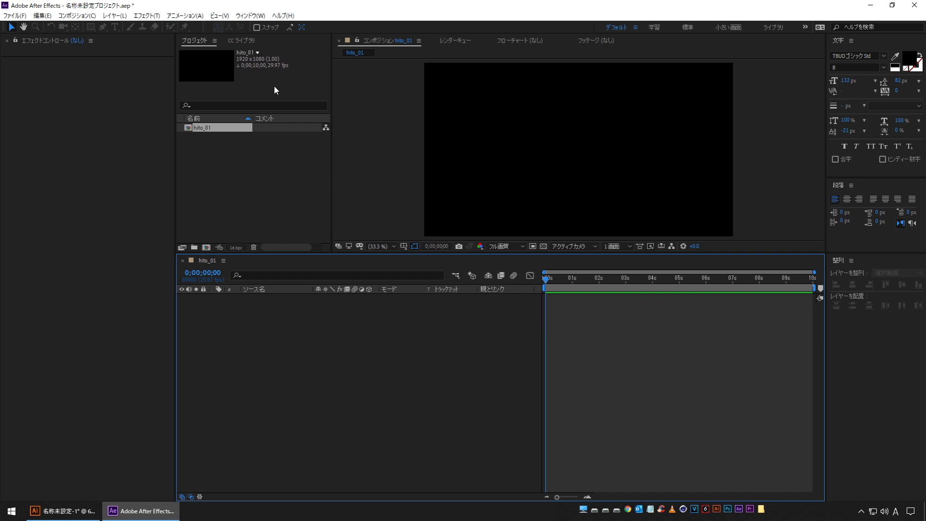
# Add the human figure graphic アートワーク 1 from the CC library to the hito_01 composition as a layer
pyautogui.click(244, 40)
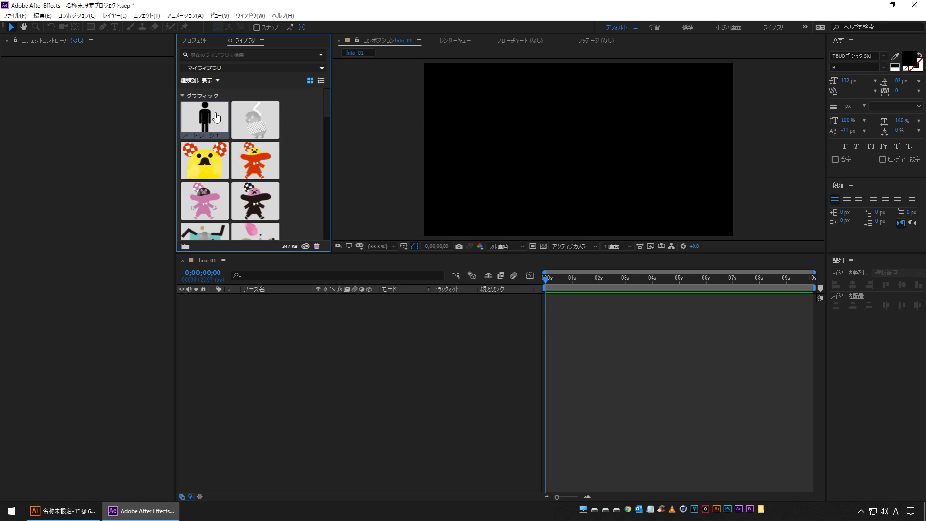
pyautogui.moveTo(217, 119); pyautogui.dragTo(265, 372)
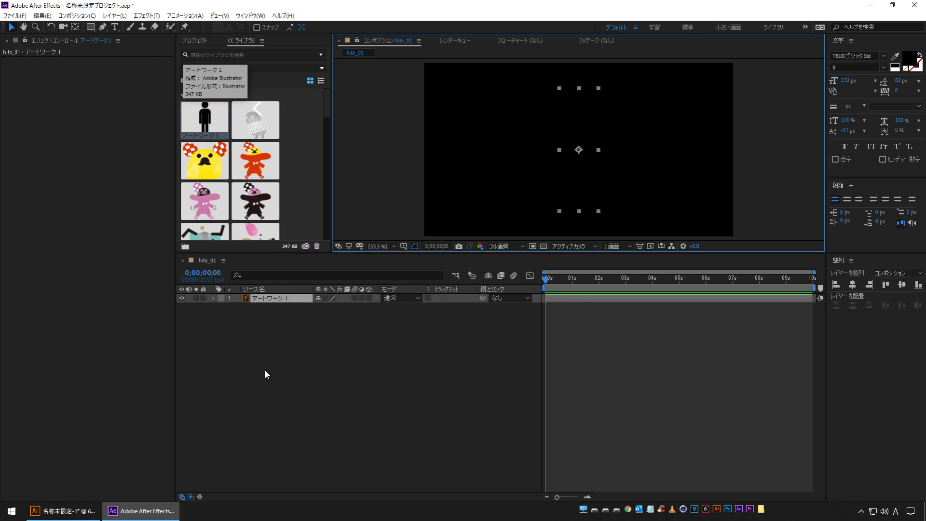
pyautogui.click(271, 300)
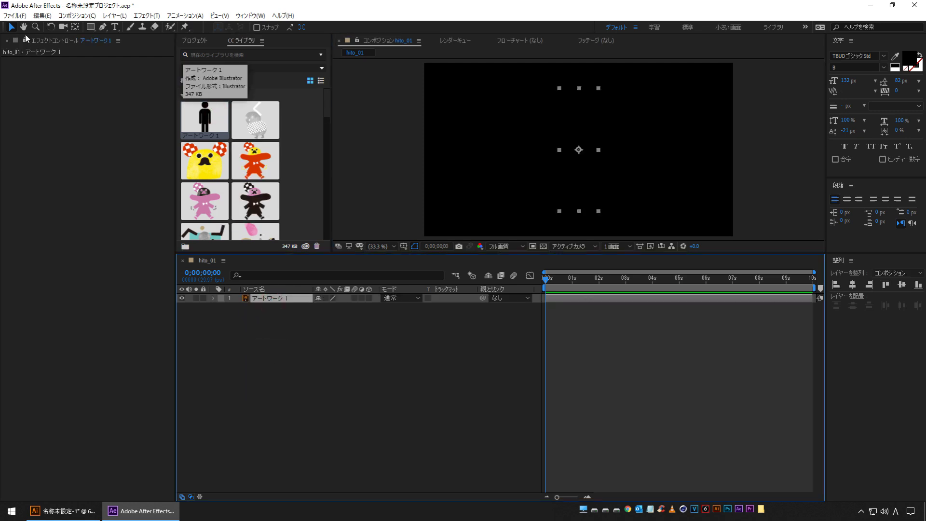
# Change the background color of the hito_01 composition to white (FFFFFF)
pyautogui.click(77, 15)
pyautogui.click(76, 42)
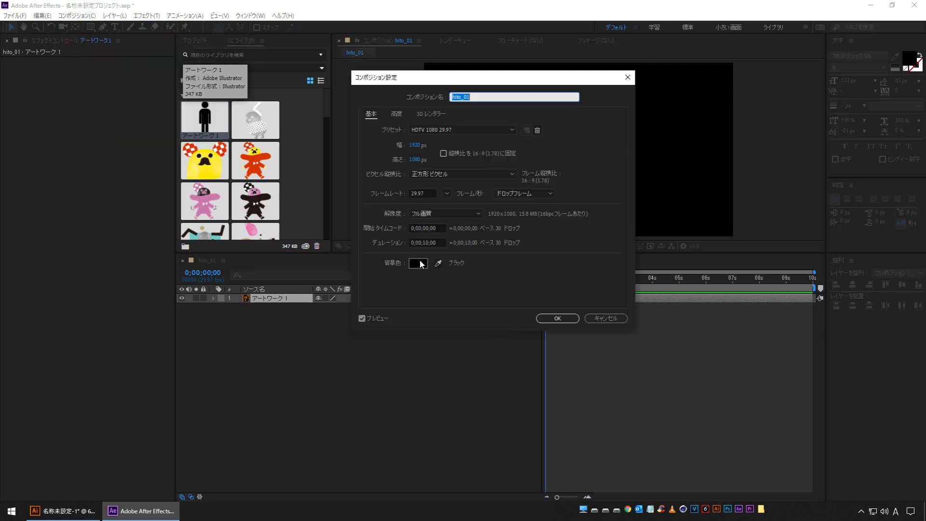
pyautogui.click(421, 263)
pyautogui.moveTo(331, 238); pyautogui.dragTo(235, 203)
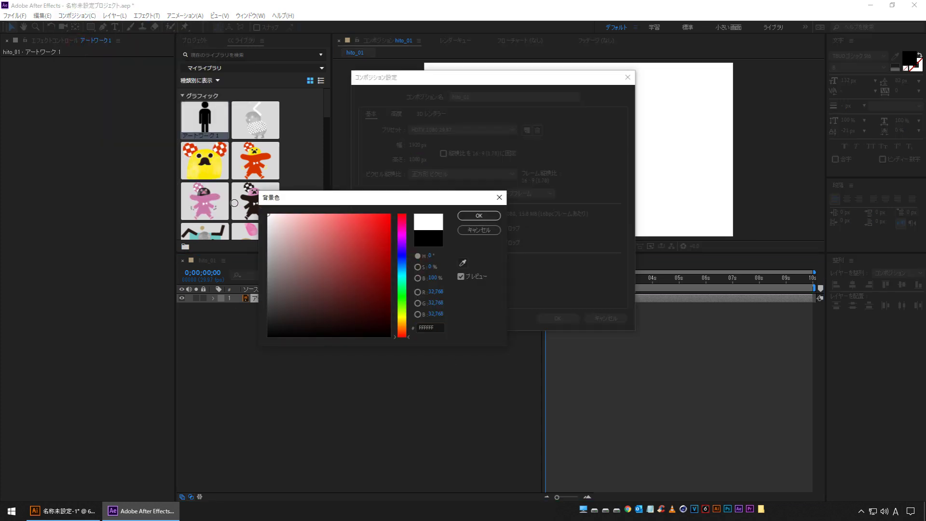
pyautogui.click(474, 220)
pyautogui.click(558, 319)
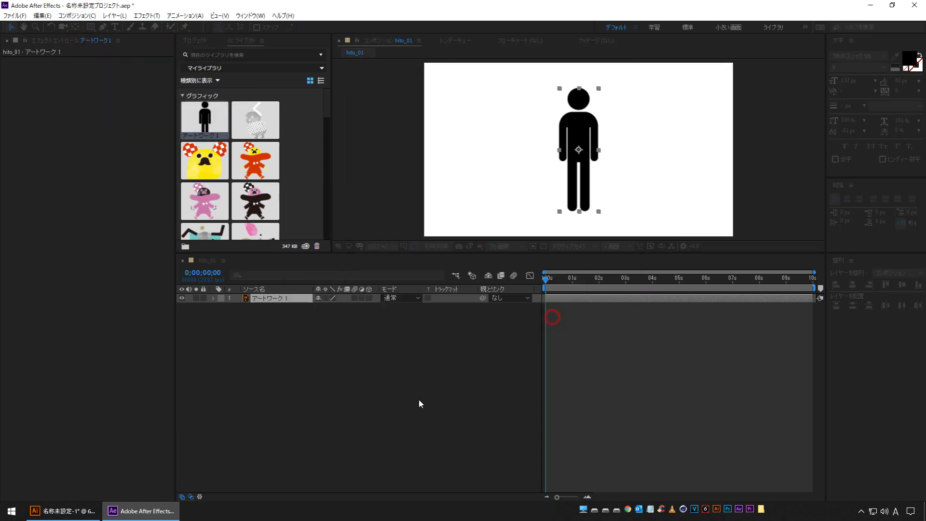
pyautogui.click(348, 429)
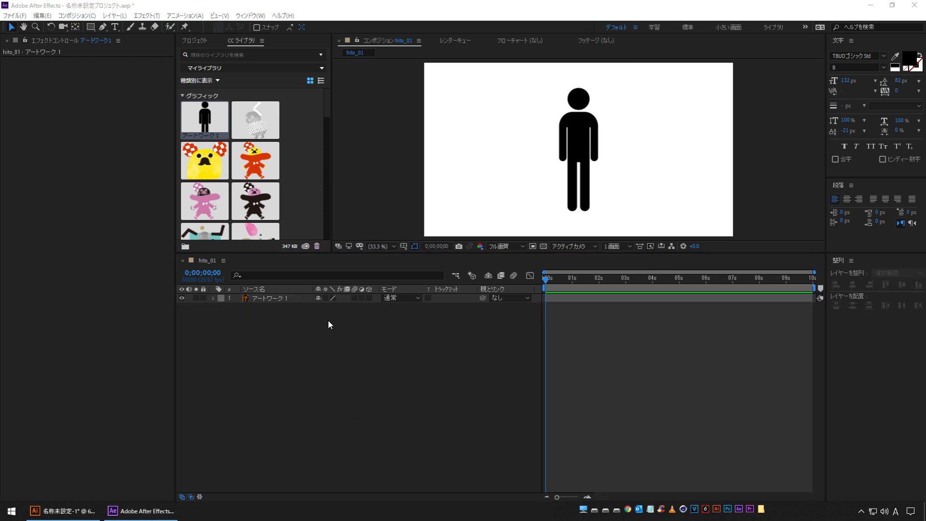
# Scale the figure's artwork layer up uniformly to 129%
pyautogui.click(281, 300)
pyautogui.press('s')
pyautogui.moveTo(328, 310)
pyautogui.mouseDown()
pyautogui.moveTo(351, 307)
pyautogui.moveTo(342, 307)
pyautogui.mouseUp()
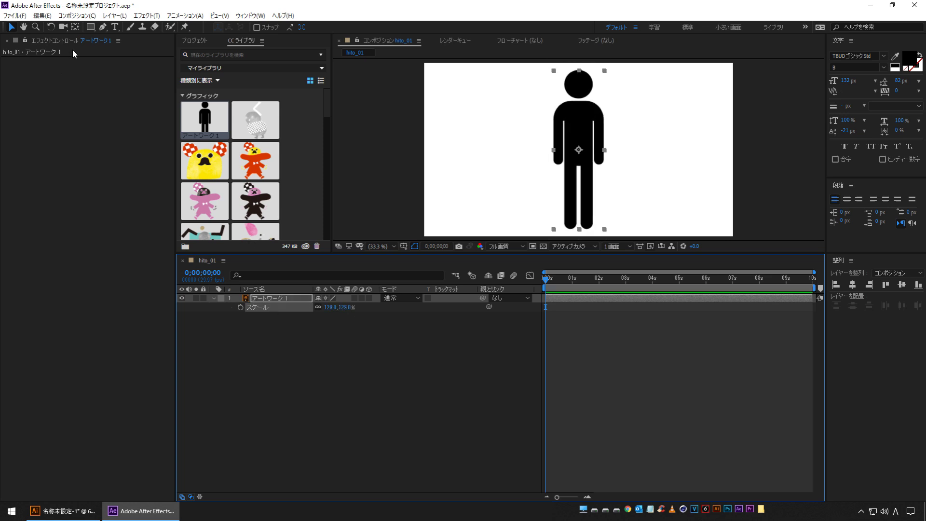
# Set the composition width to 500 px with the aspect ratio unlocked, keeping the height at 1080 px
pyautogui.click(76, 16)
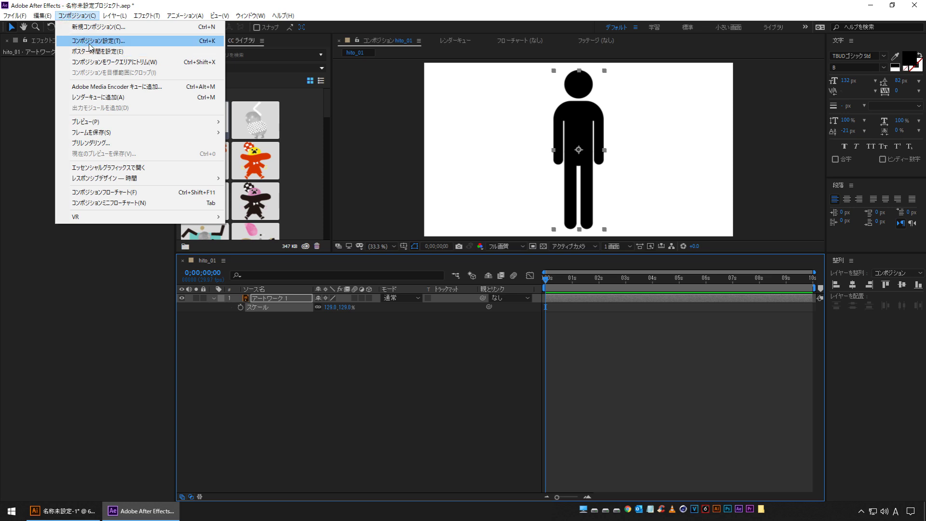
pyautogui.click(125, 48)
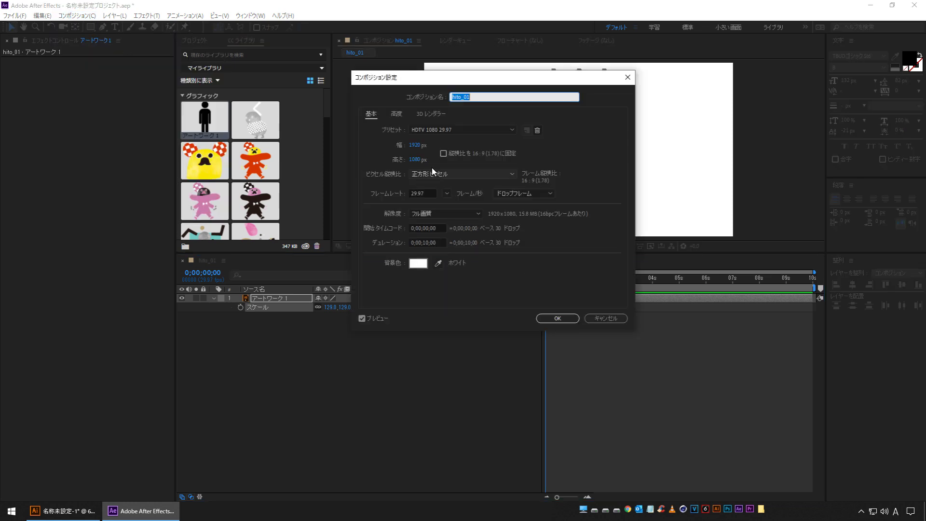
pyautogui.click(443, 153)
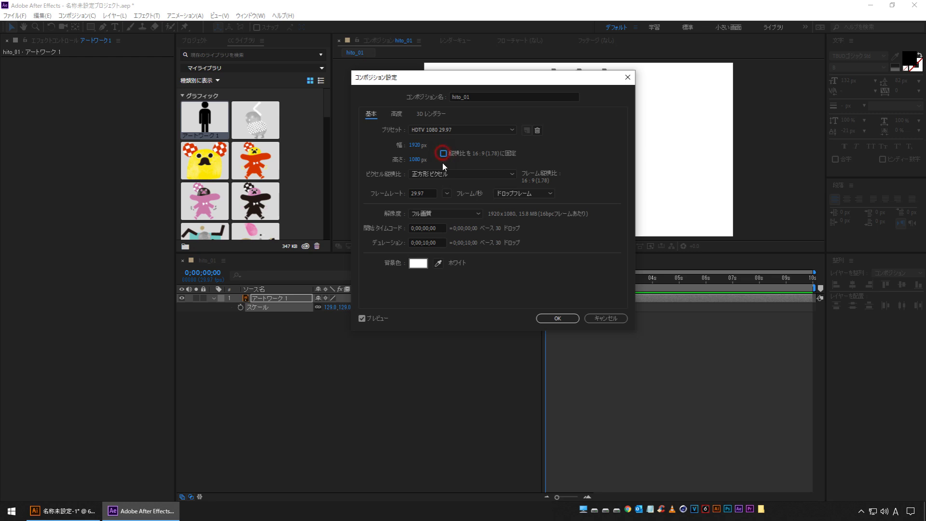
pyautogui.click(415, 145)
pyautogui.write('500')
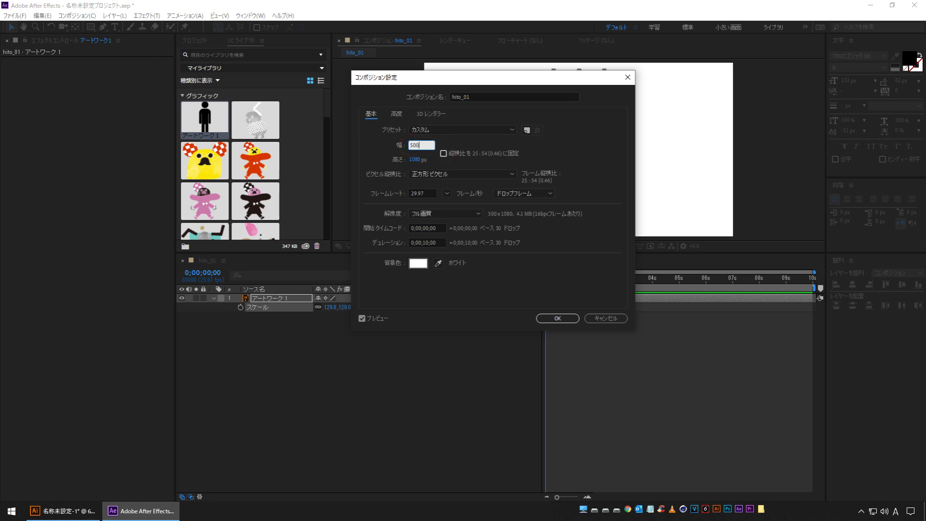
pyautogui.press('Return')
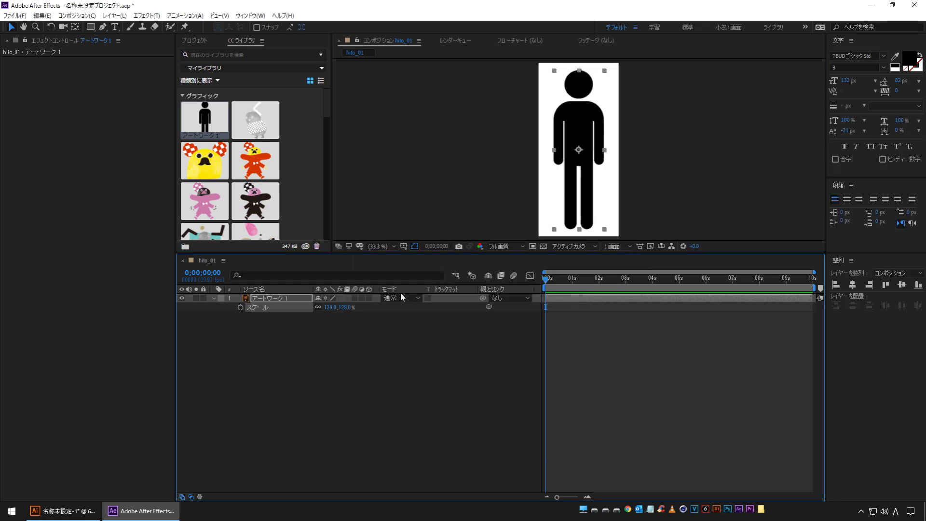
pyautogui.click(309, 357)
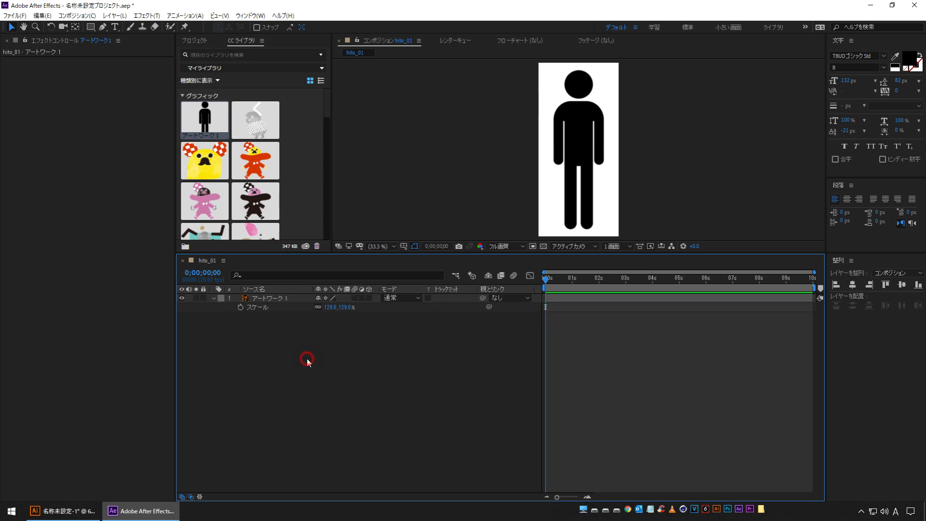
# Create shapes from the figure's vector artwork layer
pyautogui.click(272, 298)
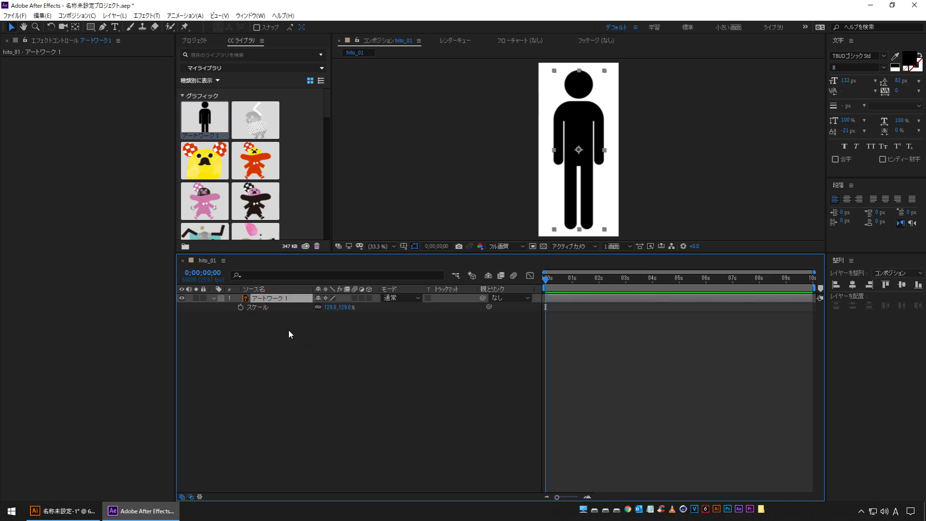
pyautogui.click(213, 298)
pyautogui.rightClick(262, 298)
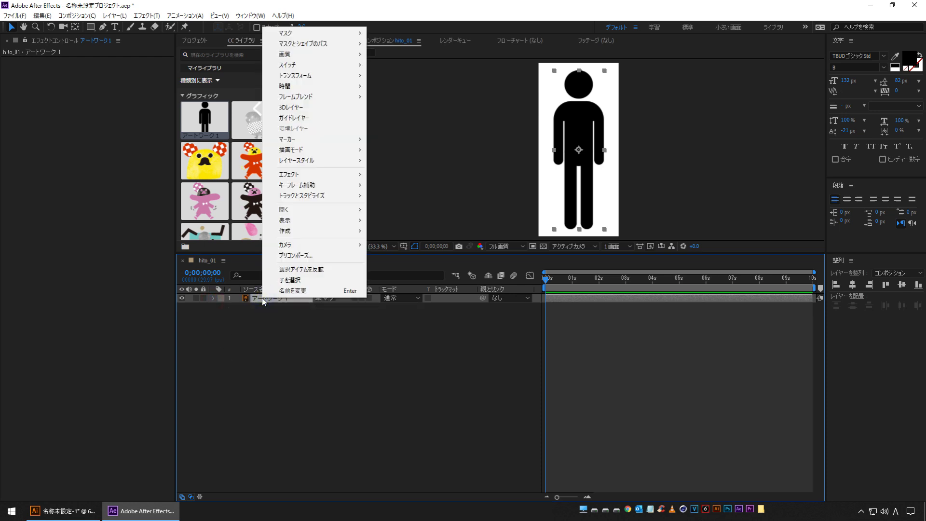
pyautogui.moveTo(322, 233)
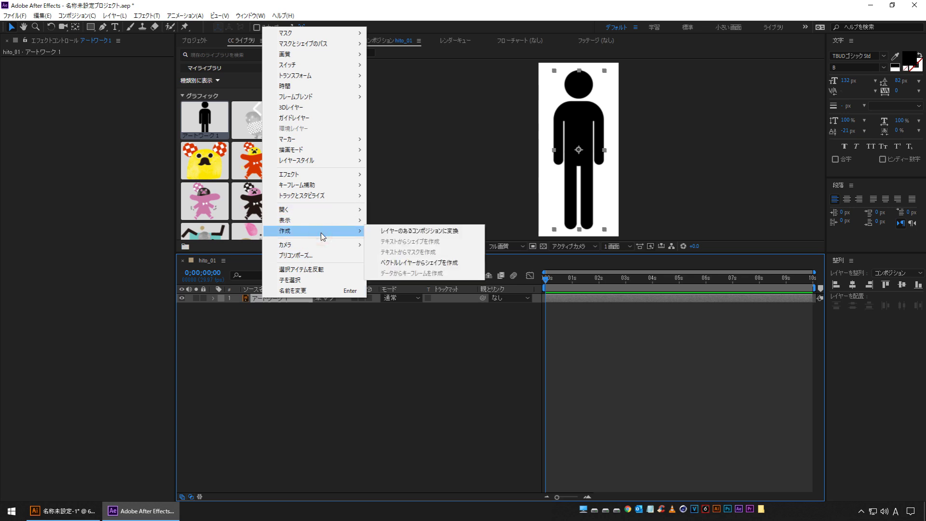
pyautogui.click(452, 265)
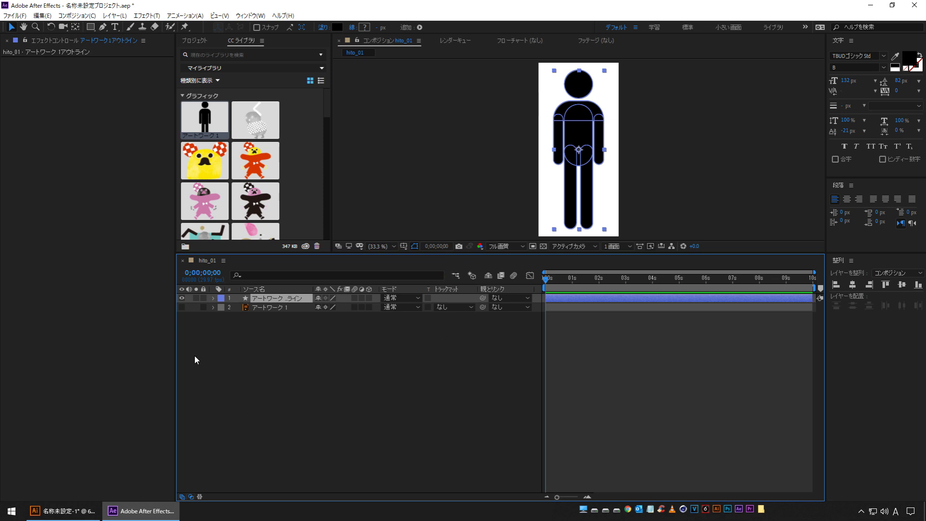
# Delete the original アートワーク 1 layer, keeping only the shape layer
pyautogui.click(275, 297)
pyautogui.click(272, 309)
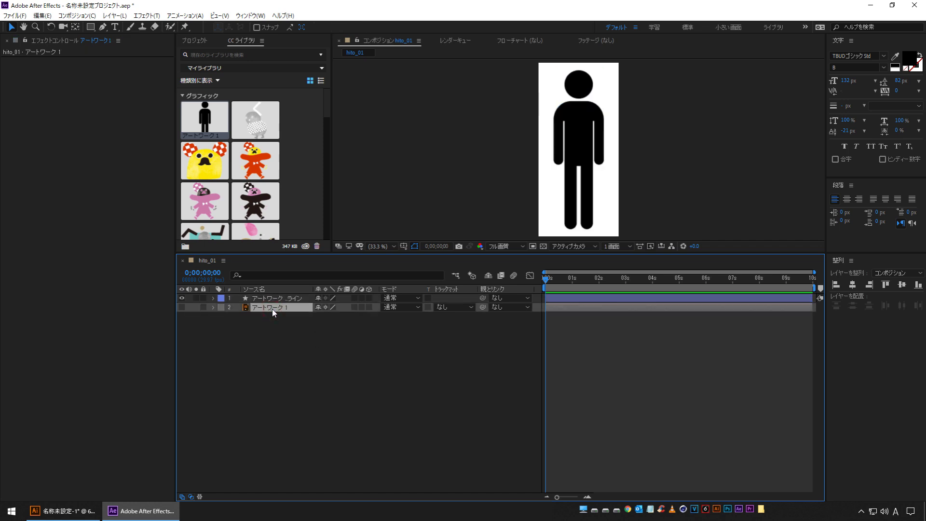
pyautogui.press('Delete')
# Expand the shape layer's contents and check which body part each of the groups グループ 1 to グループ 7 holds
pyautogui.click(260, 300)
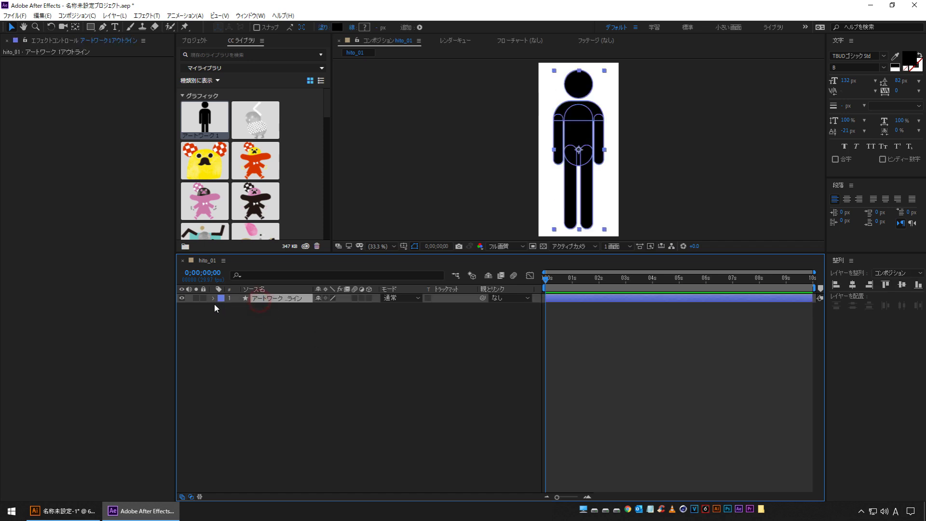
pyautogui.click(214, 298)
pyautogui.click(222, 307)
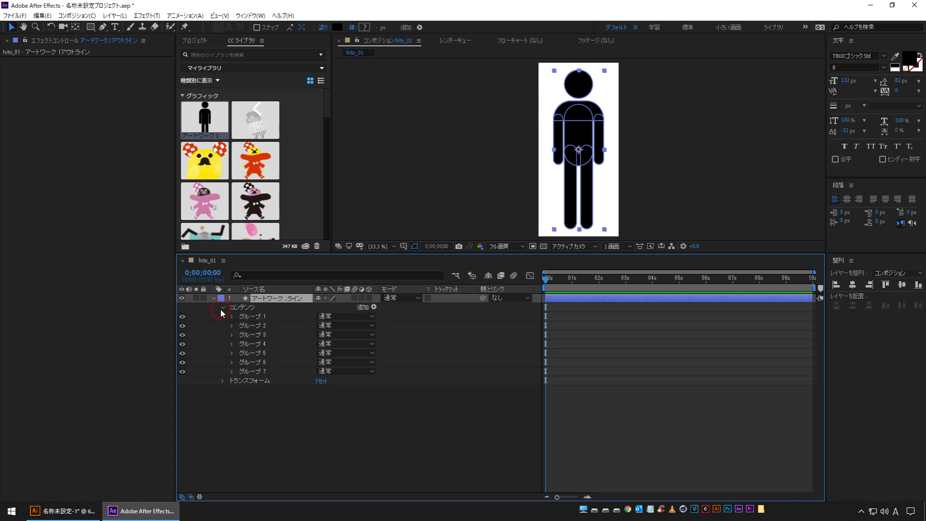
pyautogui.click(251, 317)
pyautogui.click(252, 326)
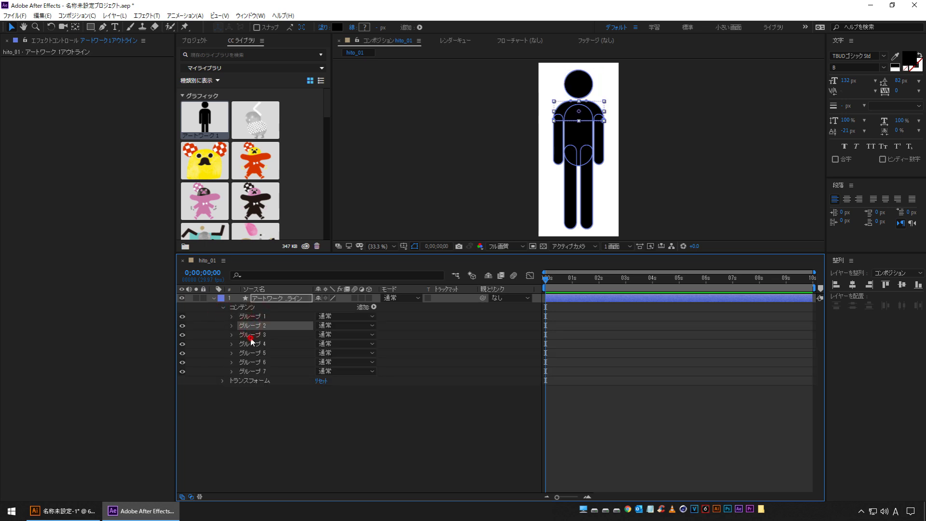
pyautogui.click(252, 335)
pyautogui.click(251, 345)
pyautogui.click(250, 353)
pyautogui.click(250, 362)
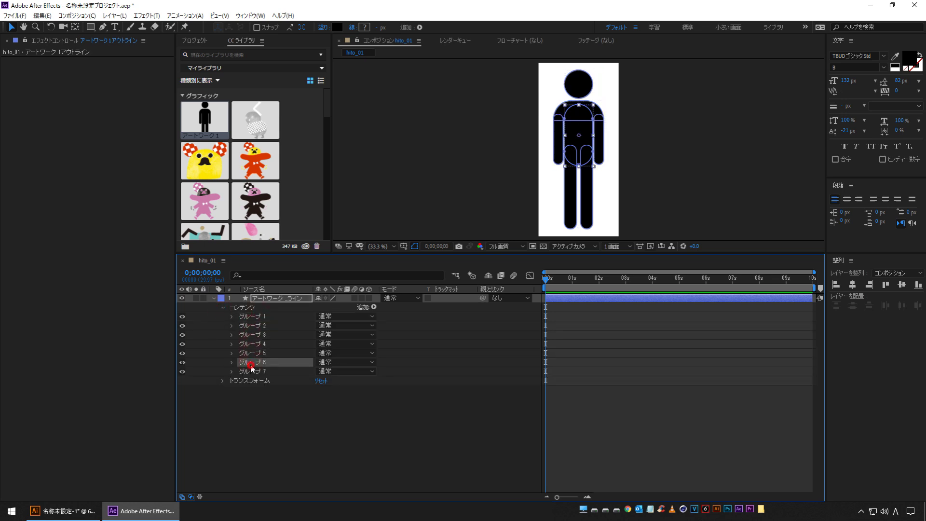
pyautogui.click(250, 372)
pyautogui.click(256, 435)
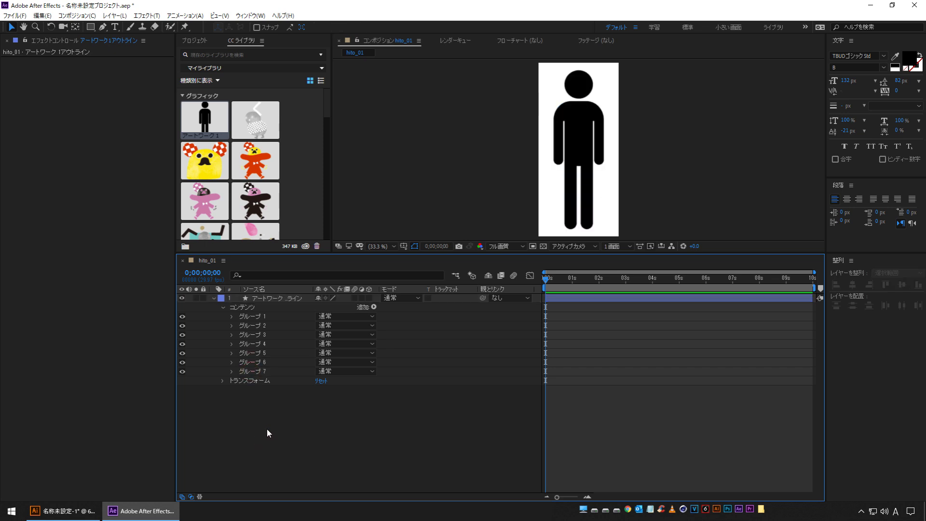
# Duplicate the figure's shape layer and rename the copy atama
pyautogui.click(271, 300)
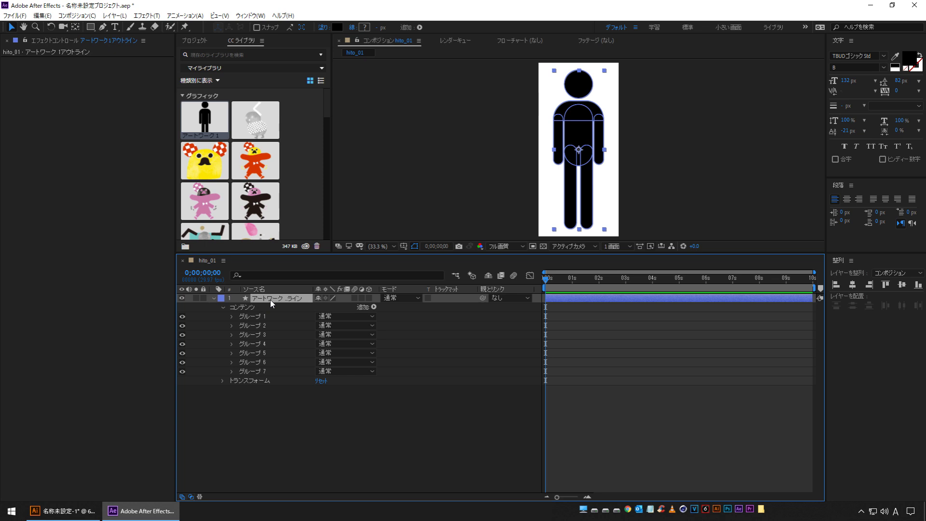
pyautogui.hotkey('ctrl', 'd')
pyautogui.press('Return')
pyautogui.write('atama')
pyautogui.press('Return')
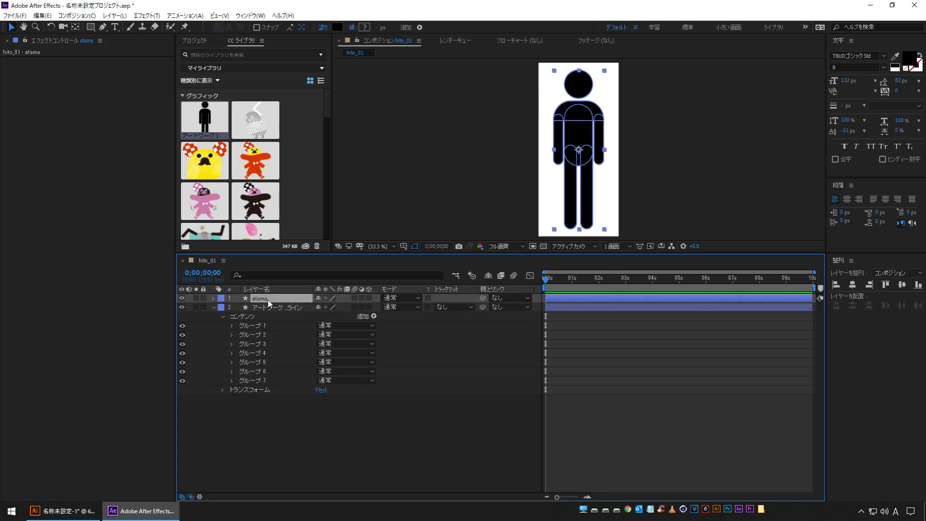
# Rename the original figure shape layer body and delete its head group, グループ 1
pyautogui.click(271, 308)
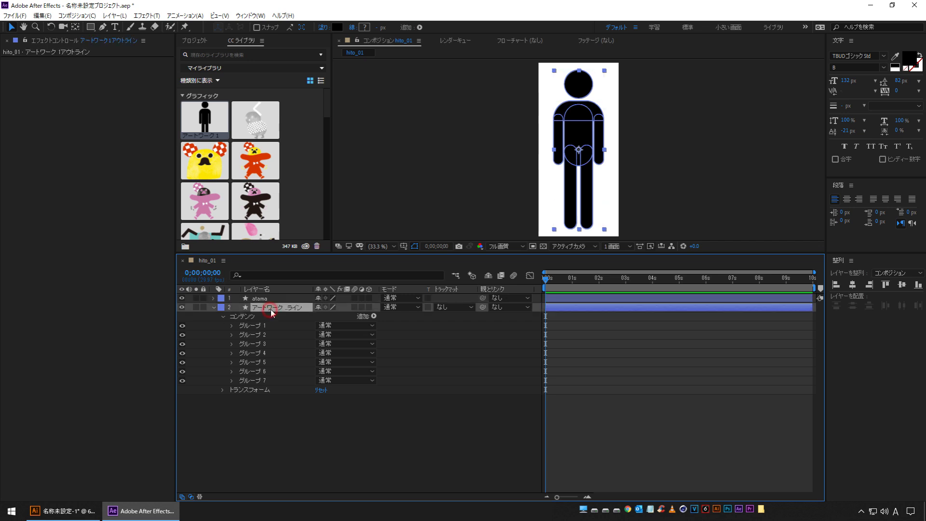
pyautogui.press('Return')
pyautogui.write('b')
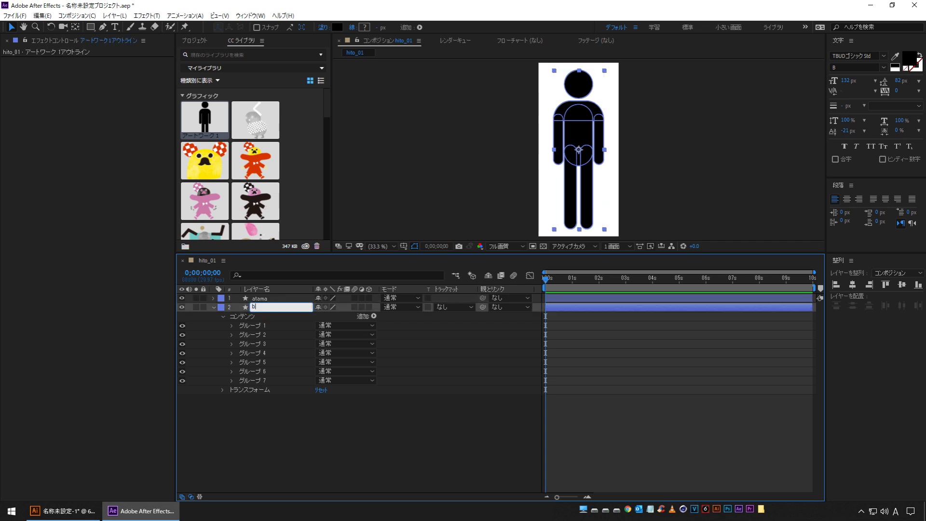
pyautogui.write('ody')
pyautogui.press('Return')
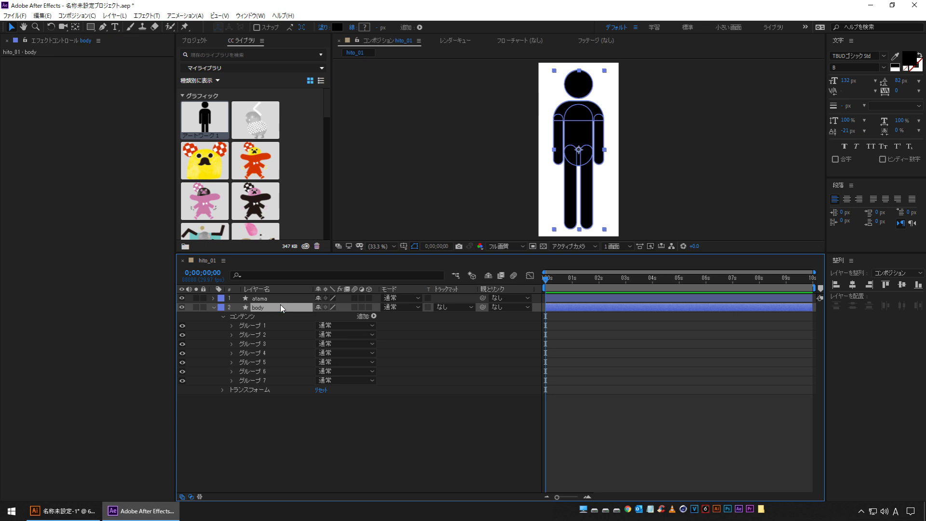
pyautogui.click(247, 328)
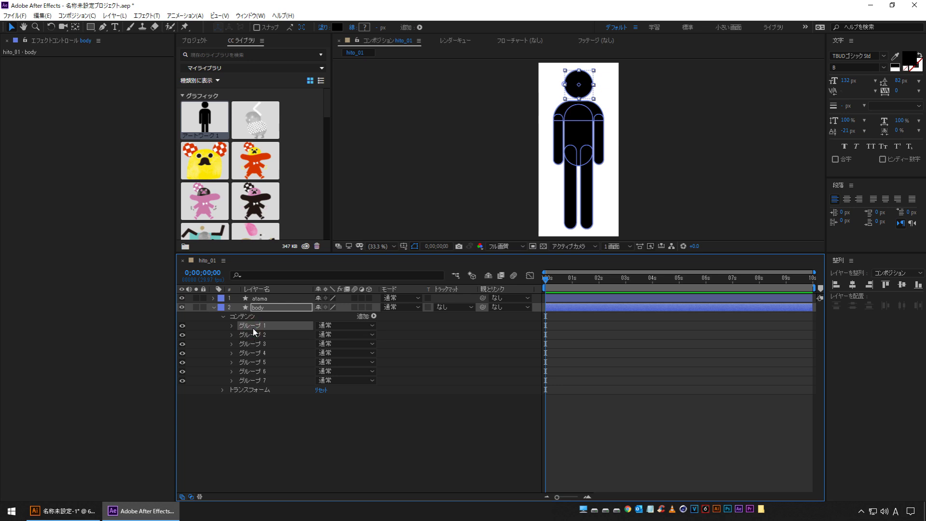
pyautogui.press('Delete')
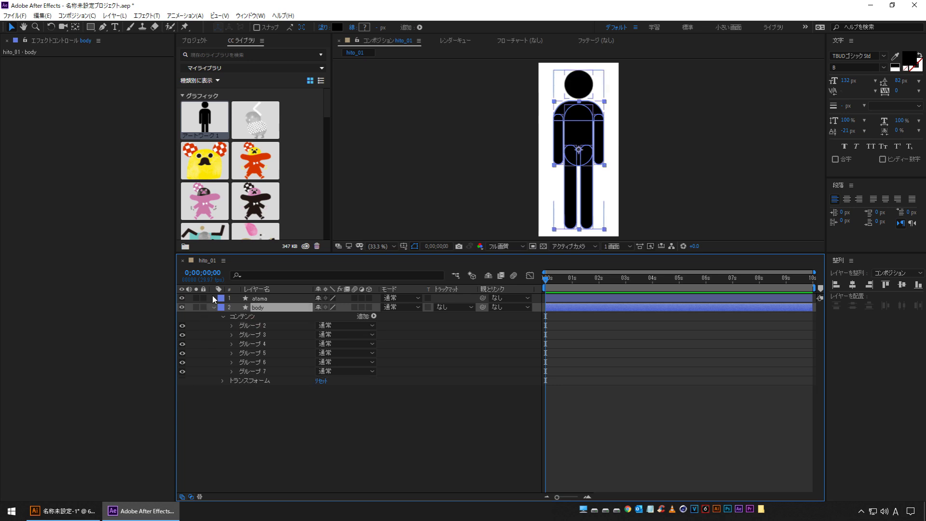
# Remove グループ 2 to グループ 7 from the atama layer, then collapse both layers and check the head's visibility
pyautogui.click(213, 298)
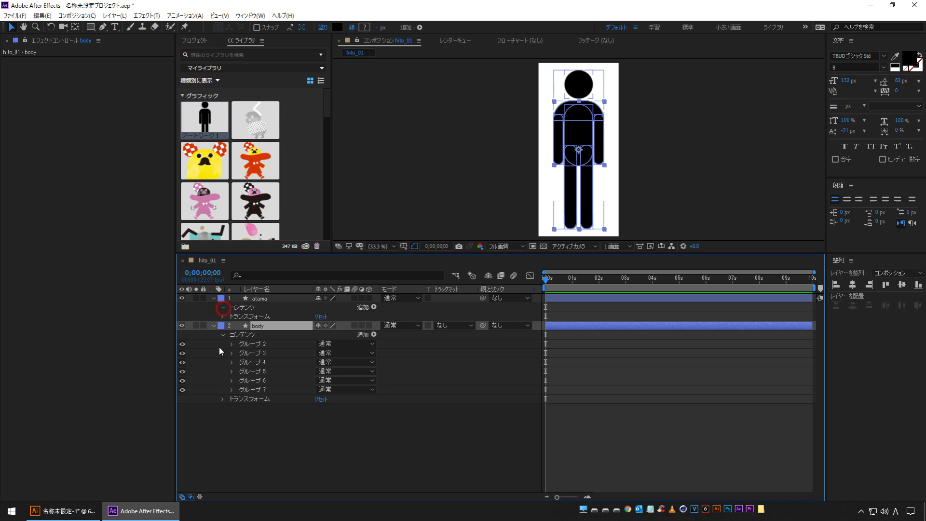
pyautogui.click(223, 307)
pyautogui.click(250, 325)
pyautogui.keyDown('shift'); pyautogui.click(257, 371); pyautogui.keyUp('shift')
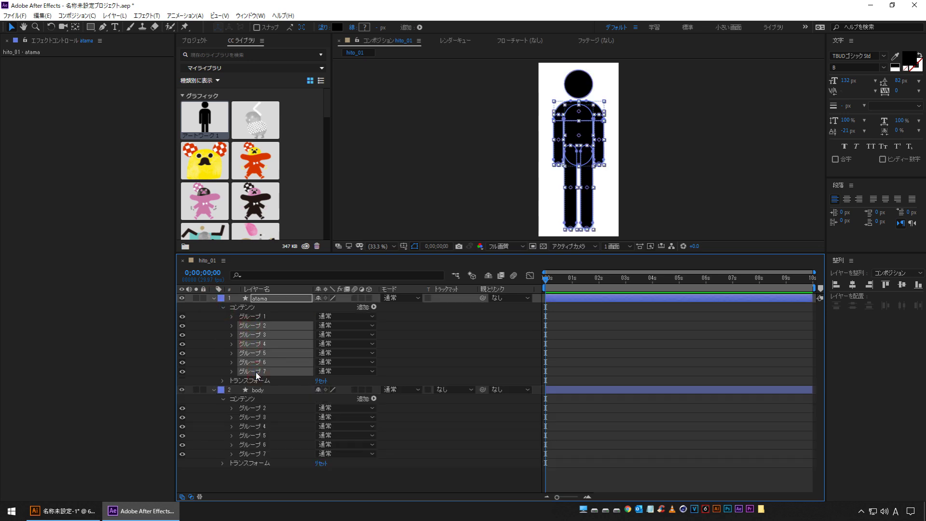
pyautogui.press('Delete')
pyautogui.click(214, 335)
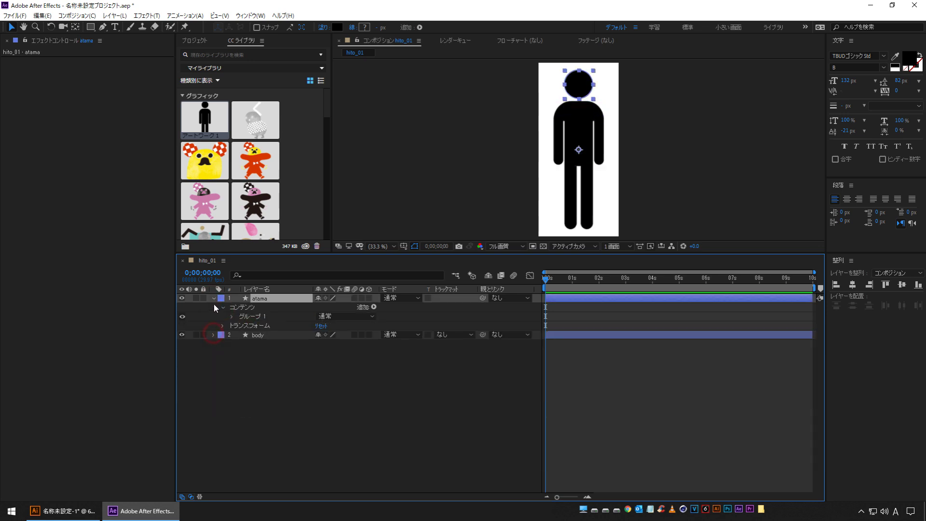
pyautogui.click(213, 298)
pyautogui.click(182, 299)
pyautogui.click(182, 298)
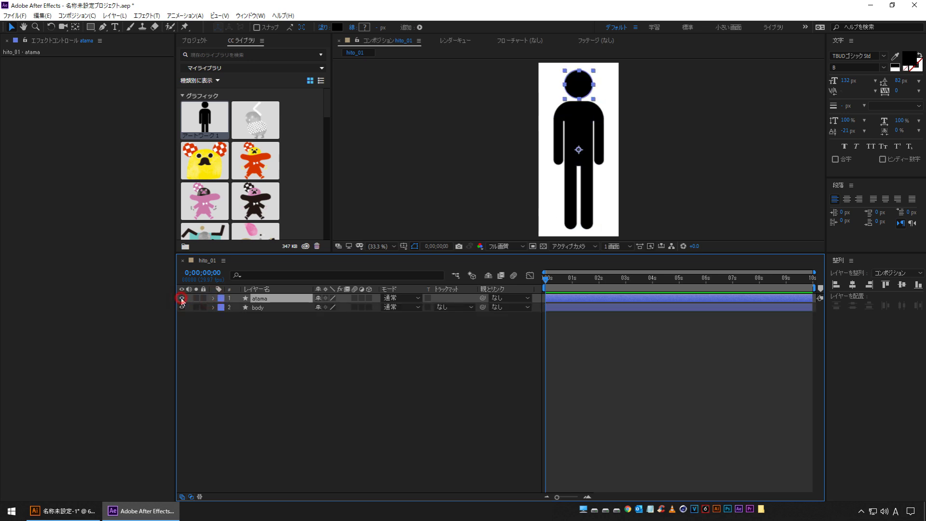
pyautogui.click(309, 373)
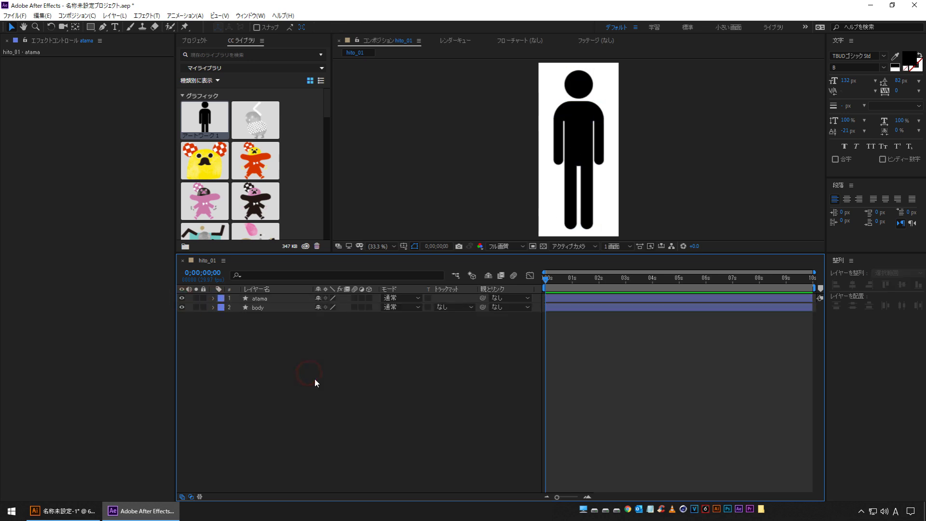
# Move the atama layer's anchor point to the base of the head, at the neck
pyautogui.click(265, 299)
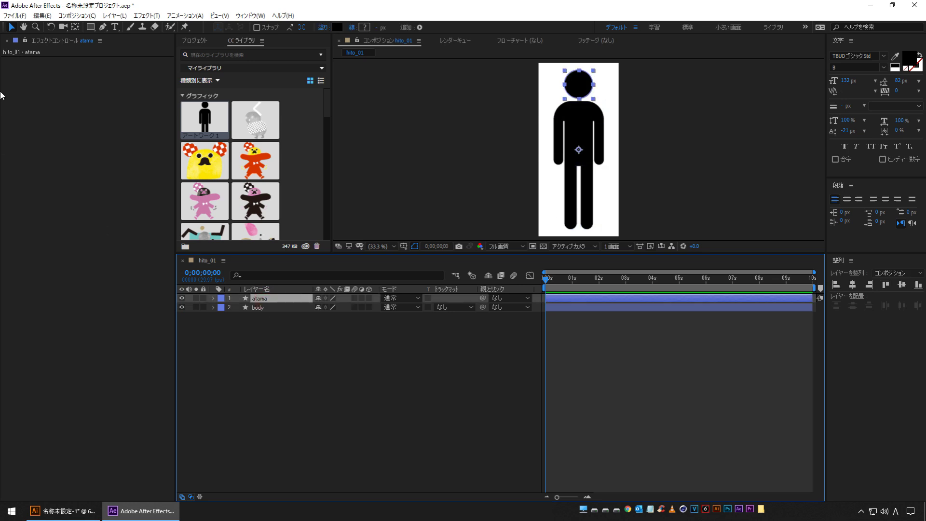
pyautogui.click(75, 27)
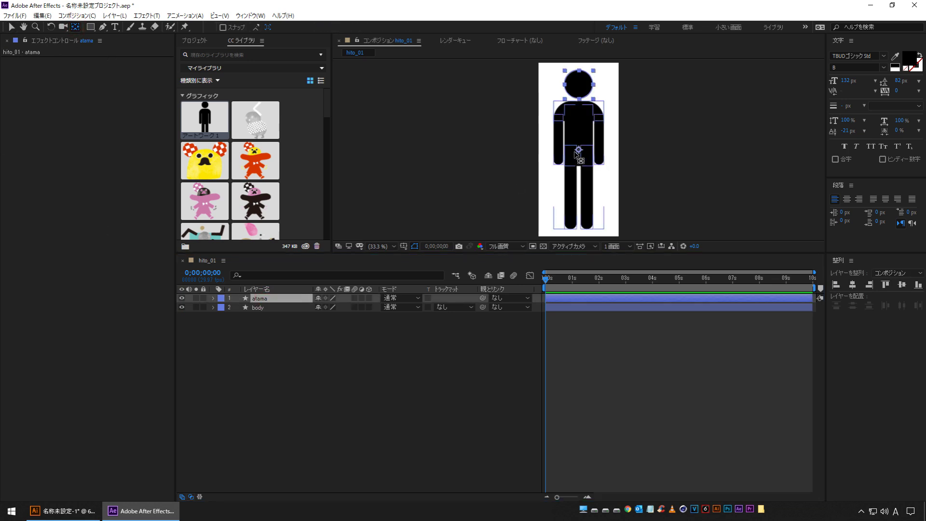
pyautogui.moveTo(579, 149); pyautogui.dragTo(579, 99)
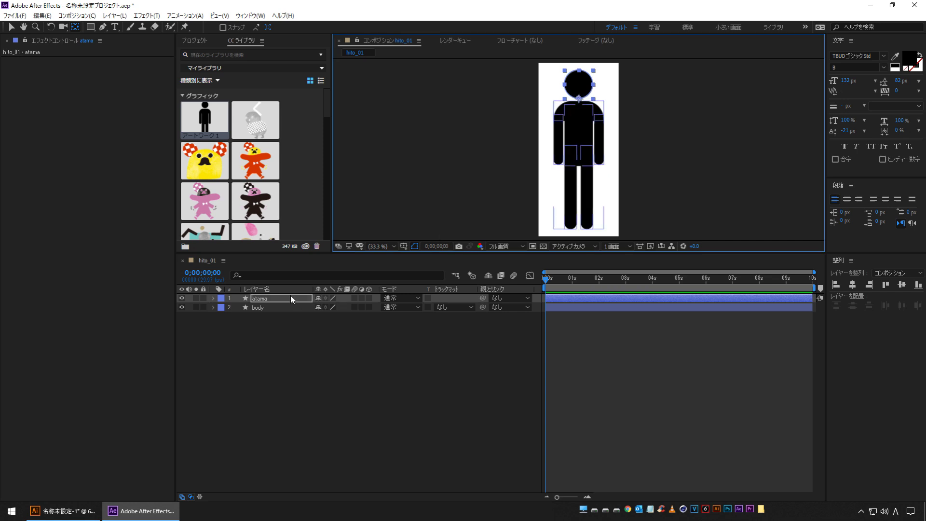
# Set the atama layer's rotation to -15° and keyframe it at the start of the composition
pyautogui.click(278, 300)
pyautogui.press('r')
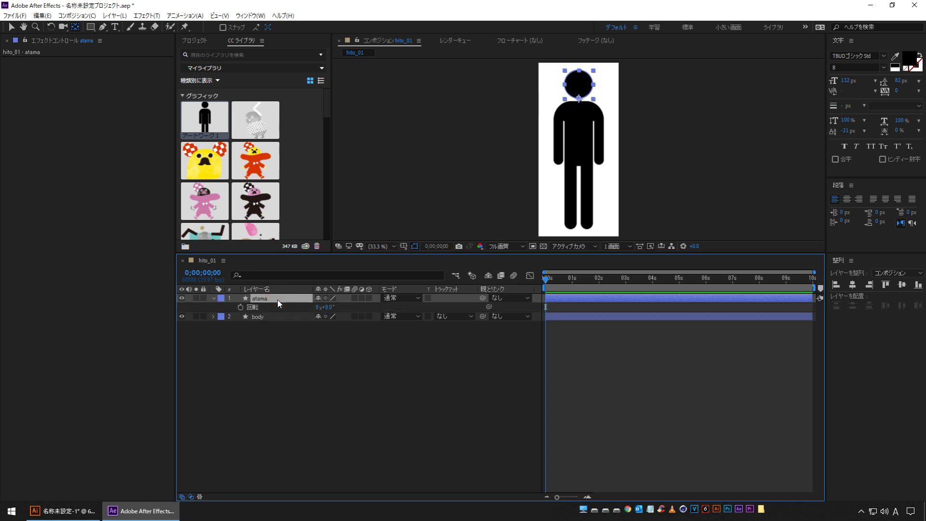
pyautogui.click(328, 307)
pyautogui.write('-15')
pyautogui.press('Return')
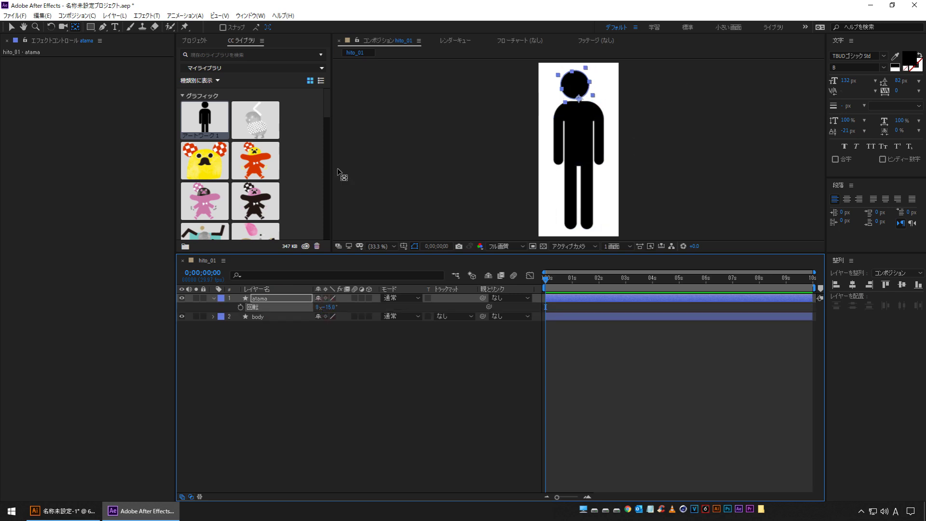
pyautogui.click(240, 307)
# Add a 15° rotation keyframe for atama at 0;00;00;15 and apply Easy Ease to both rotation keyframes
pyautogui.press('space')
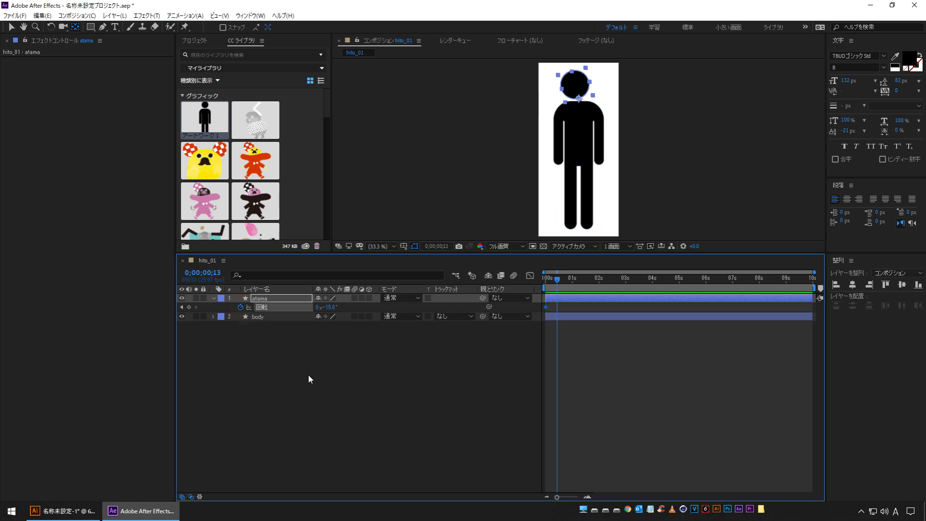
pyautogui.click(329, 307)
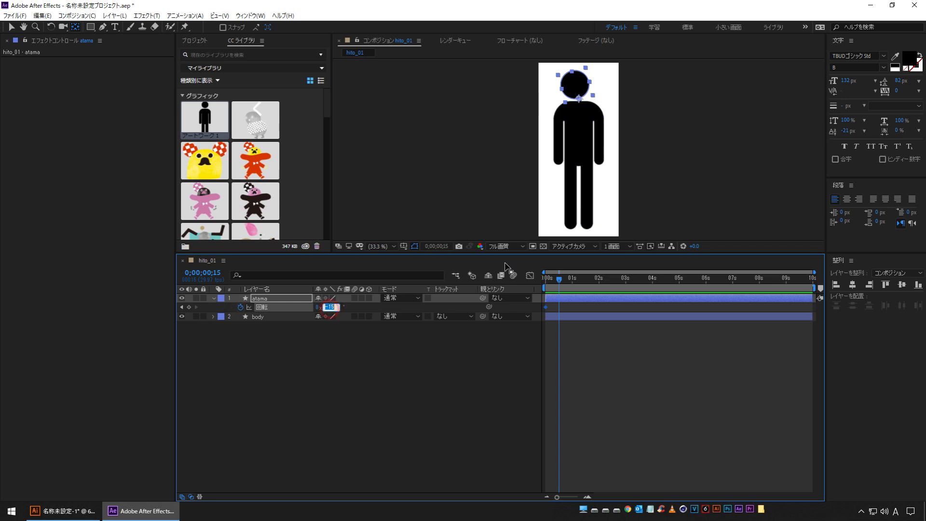
pyautogui.write('15')
pyautogui.press('Return')
pyautogui.click(263, 307)
pyautogui.press('F9')
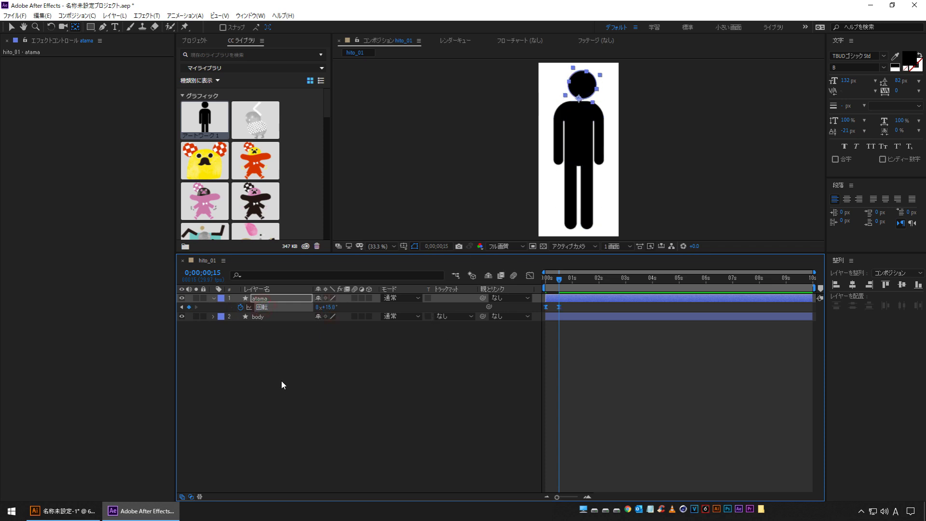
# Copy atama's first rotation keyframe to 0;00;01;00 so the head swings back
pyautogui.click(404, 423)
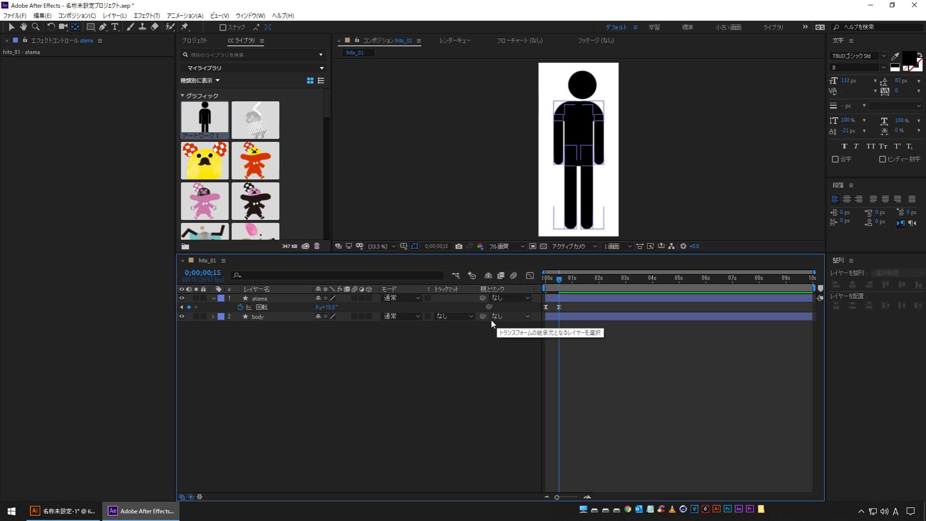
pyautogui.press('space')
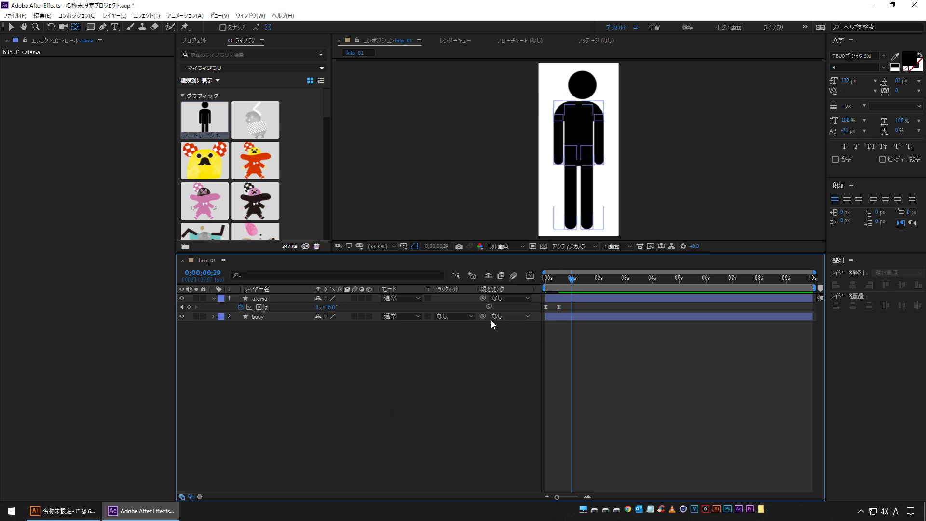
pyautogui.click(545, 308)
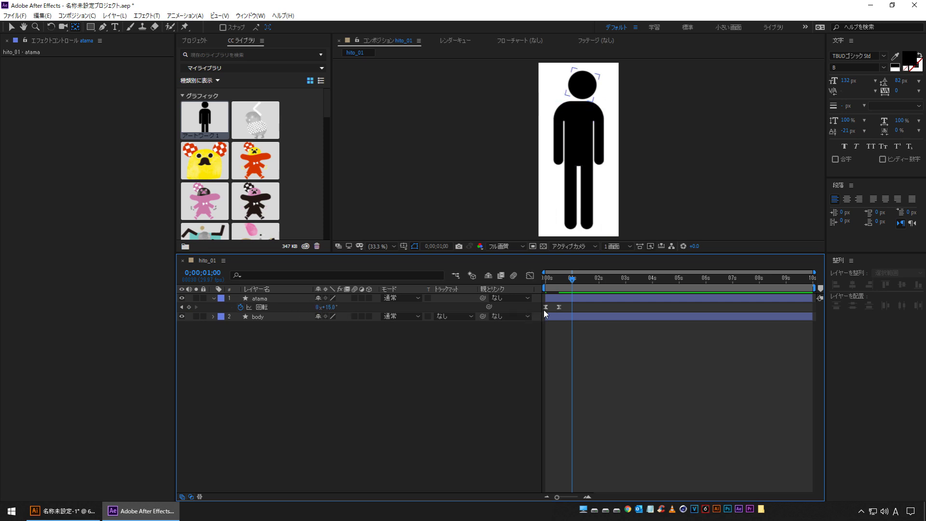
pyautogui.click(546, 308)
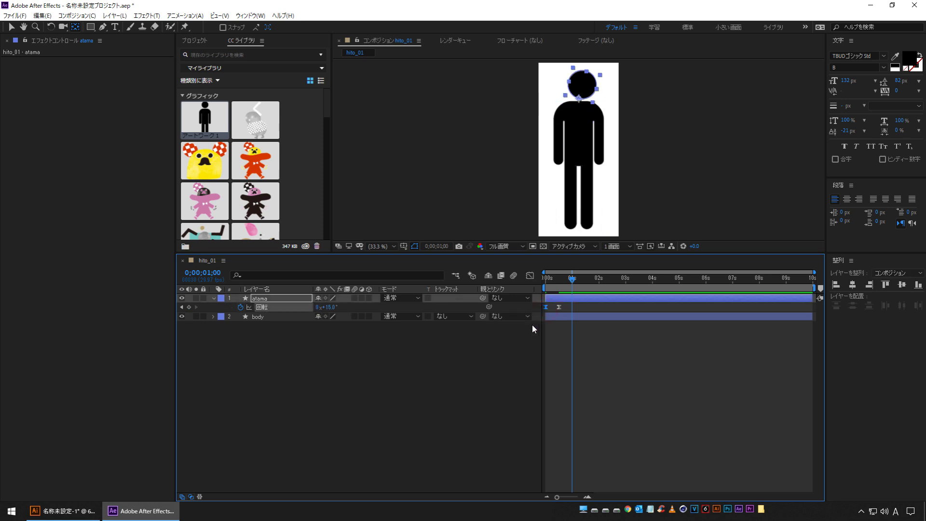
pyautogui.hotkey('ctrl', 'v')
# Preview the head's swing from the start of the composition
pyautogui.moveTo(561, 283); pyautogui.dragTo(544, 283)
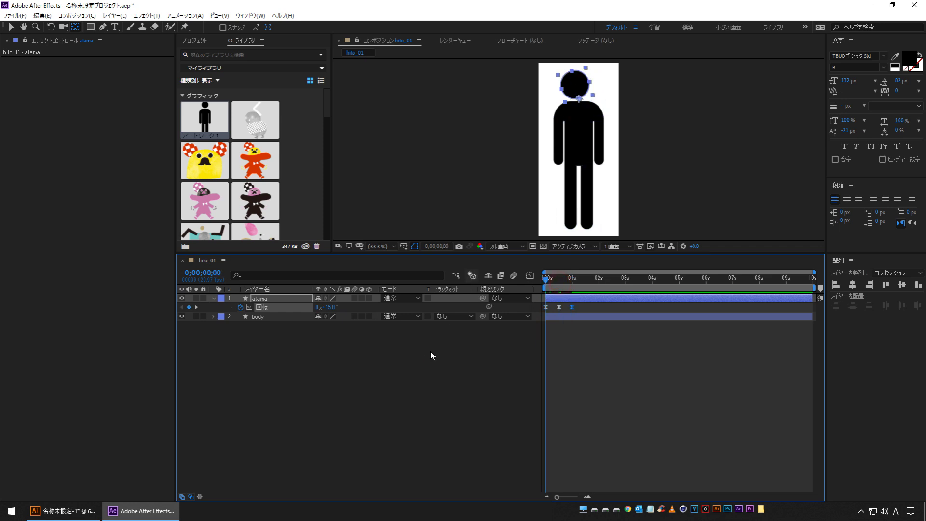
pyautogui.click(437, 354)
pyautogui.press('space')
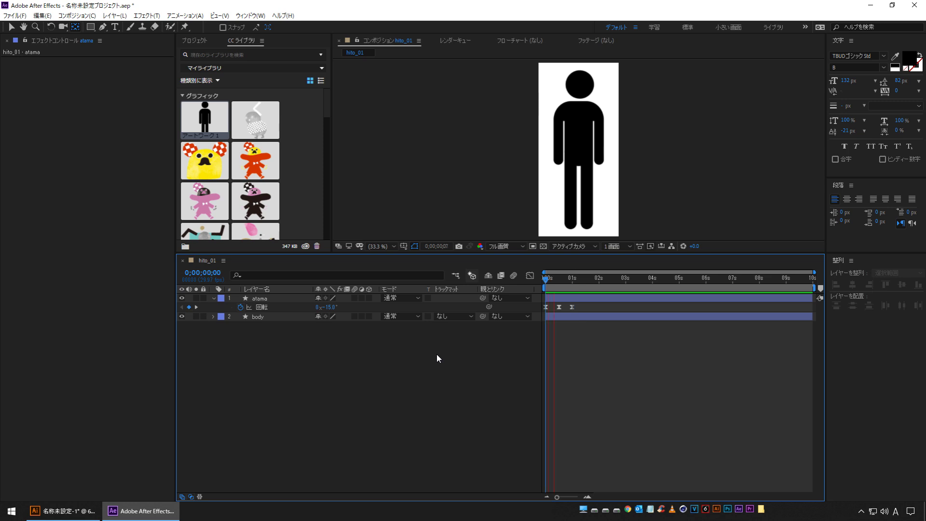
pyautogui.press('space')
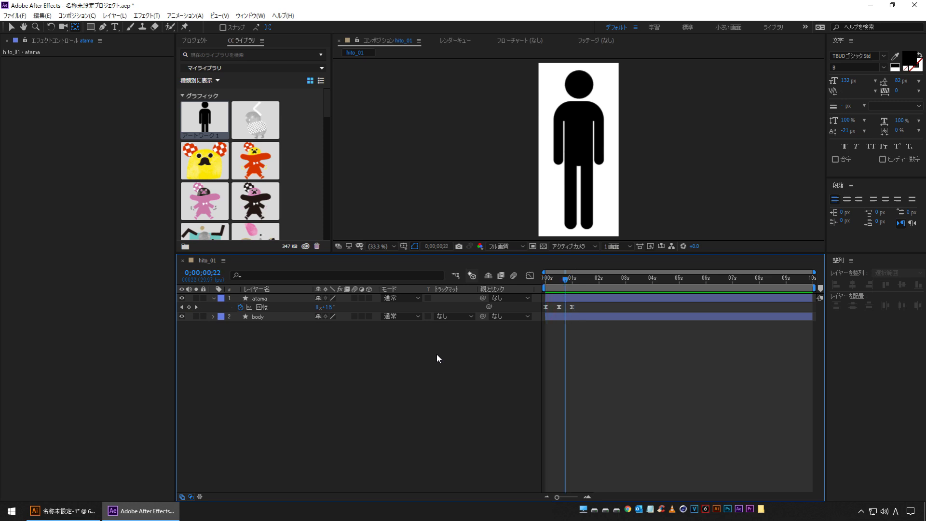
pyautogui.press('space')
pyautogui.press('space')
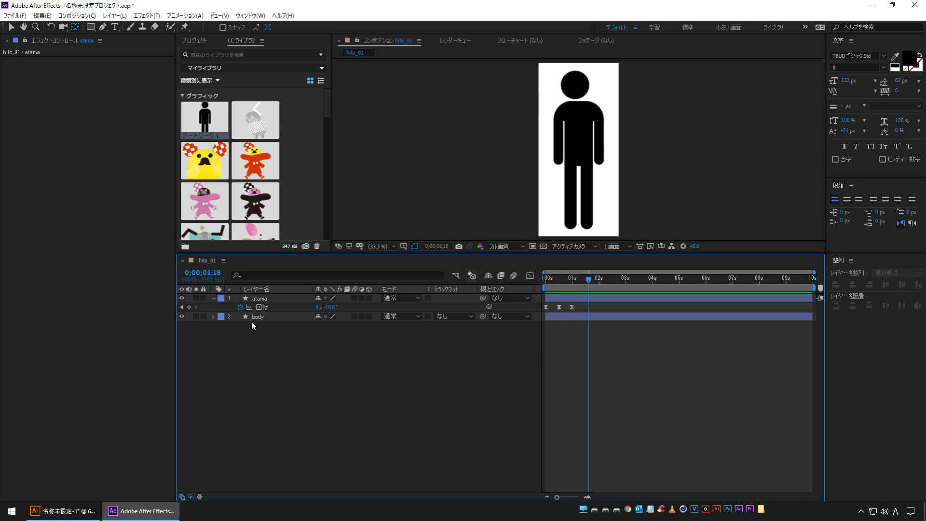
# Add the expression loopOut(type = "cycle", numKeyframes = 0) to the atama layer's rotation
pyautogui.click(263, 308)
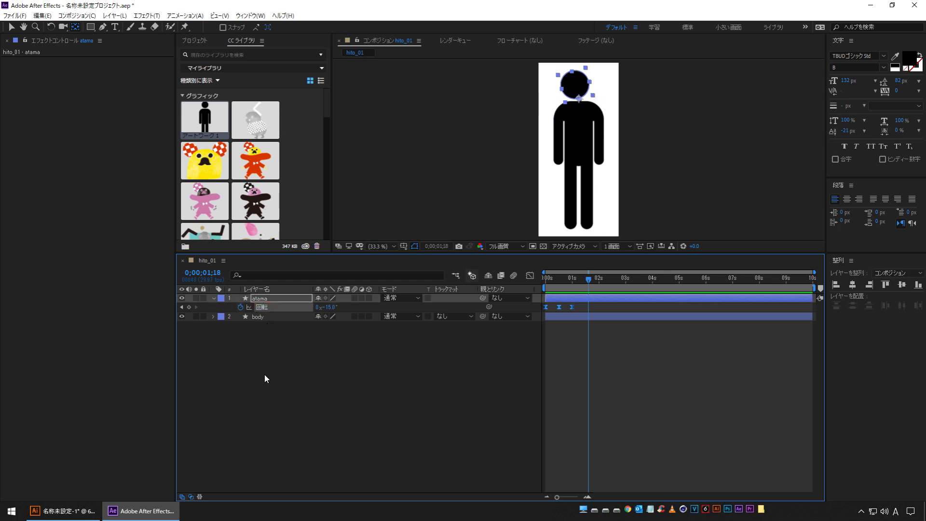
pyautogui.keyDown('alt'); pyautogui.click(241, 307); pyautogui.keyUp('alt')
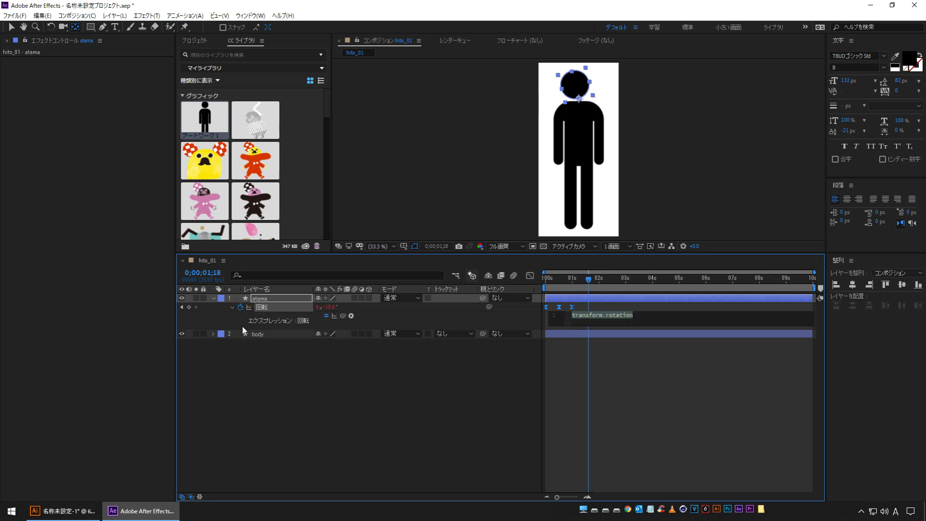
pyautogui.click(351, 315)
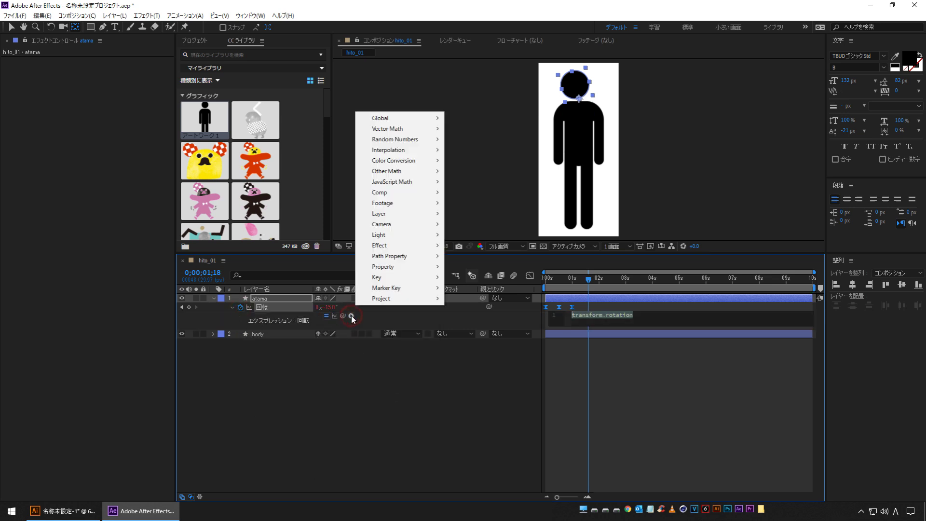
pyautogui.click(423, 269)
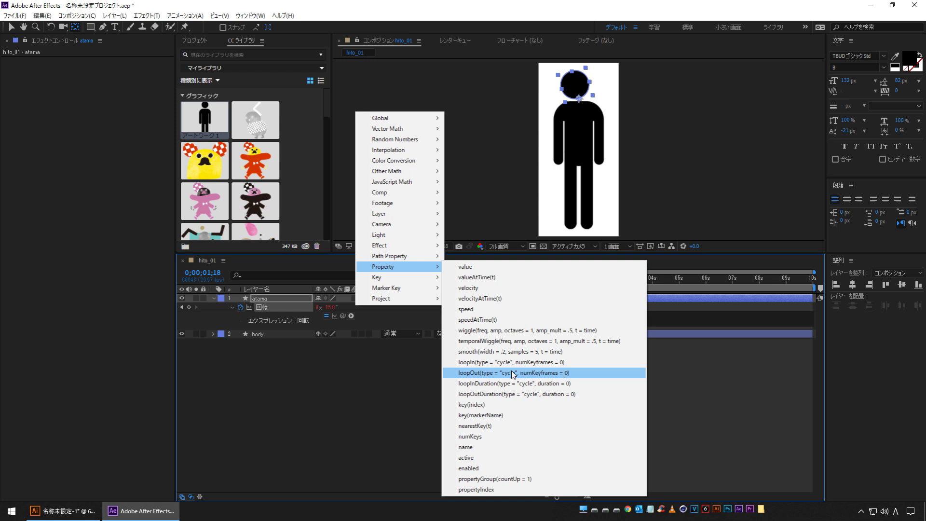
pyautogui.click(559, 381)
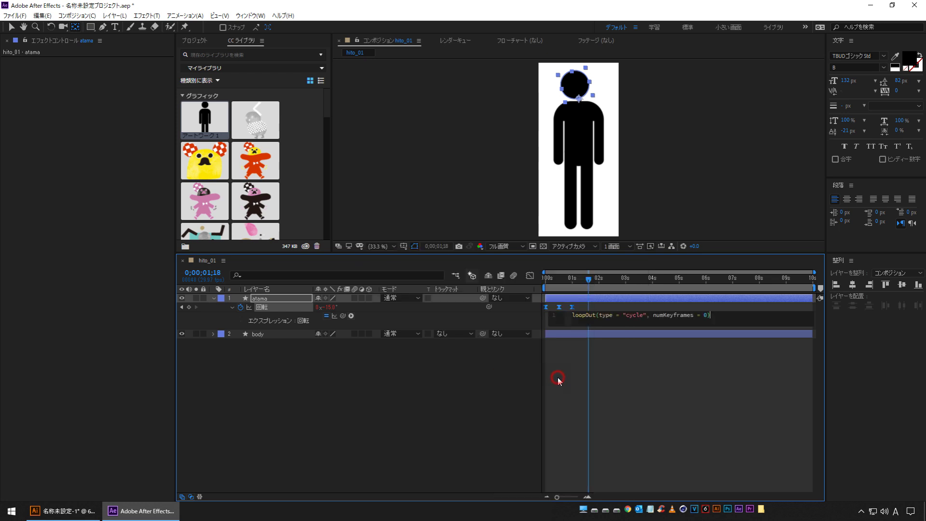
pyautogui.click(433, 392)
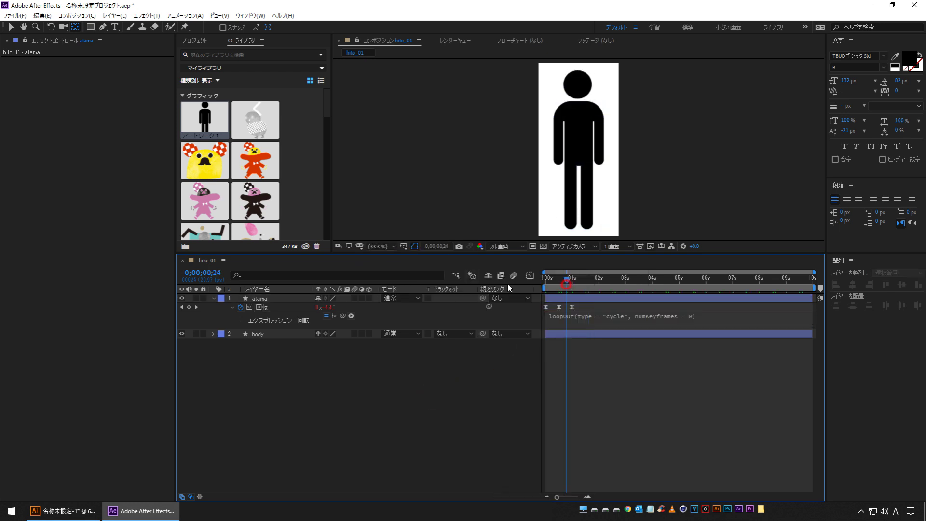
# Play the composition from the start to check the looping head rotation
pyautogui.press('Home')
pyautogui.click(409, 395)
pyautogui.press('space')
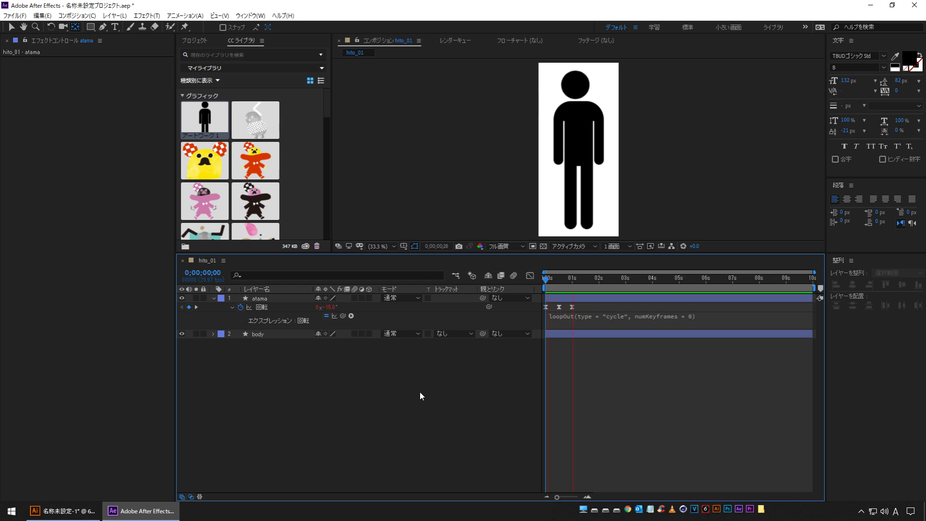
pyautogui.press('space')
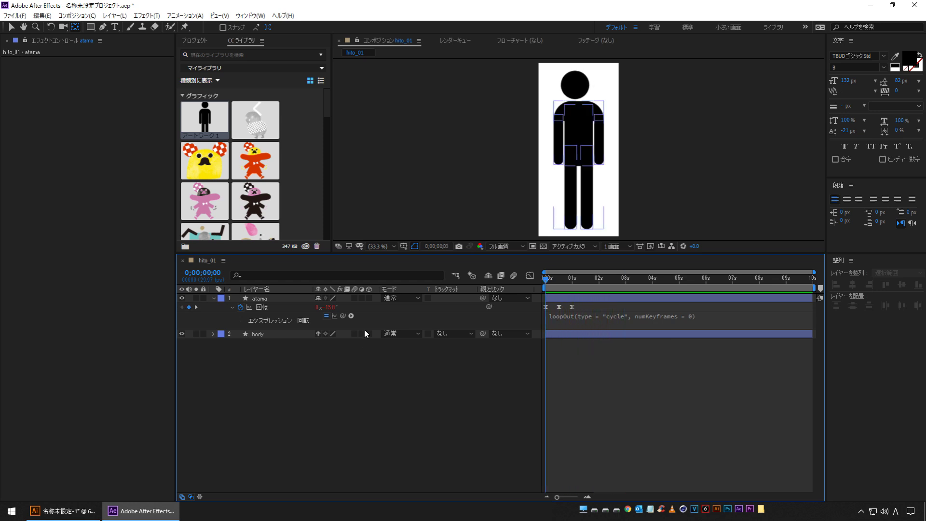
# Set up a new composition named cut_01 with the HDTV 1080 29.97 preset
pyautogui.click(194, 40)
pyautogui.click(248, 398)
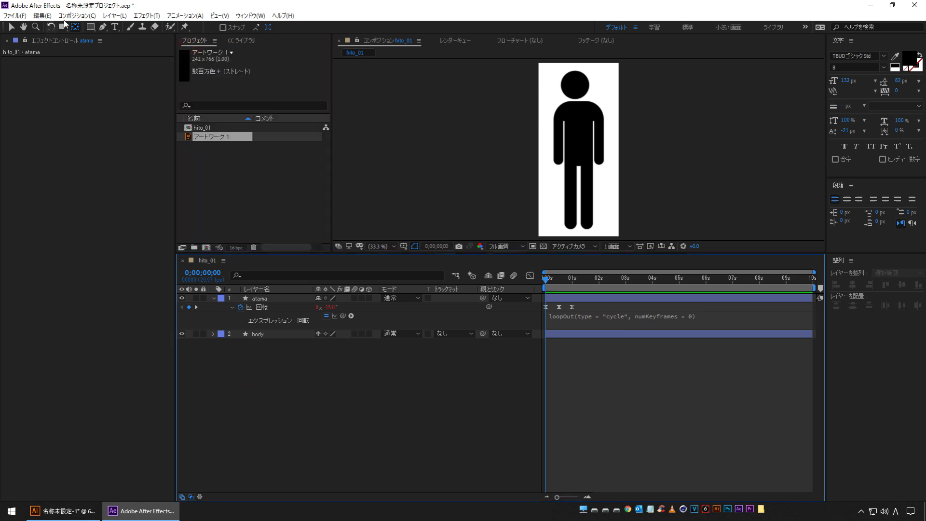
pyautogui.click(78, 15)
pyautogui.click(85, 25)
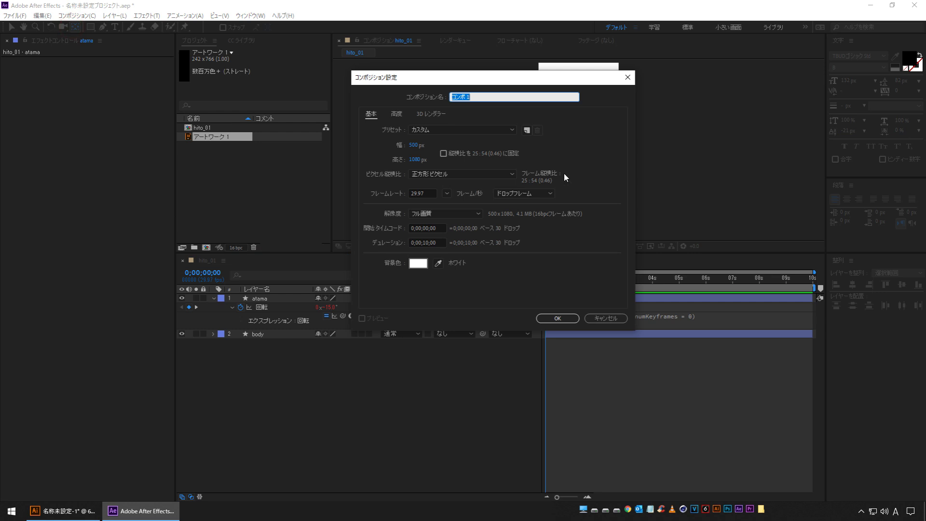
pyautogui.write('cut_01')
pyautogui.click(480, 129)
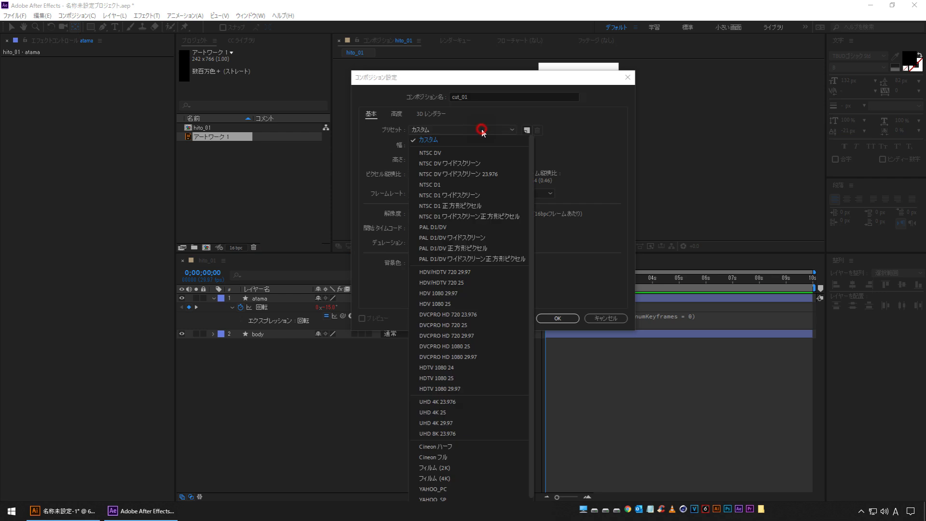
pyautogui.click(472, 390)
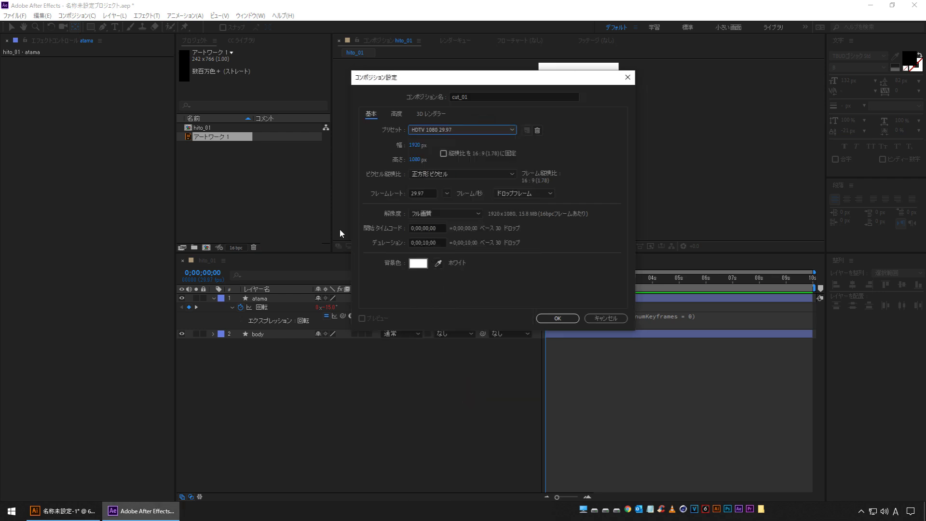
# Change the new composition's background color to black and create the composition
pyautogui.click(418, 263)
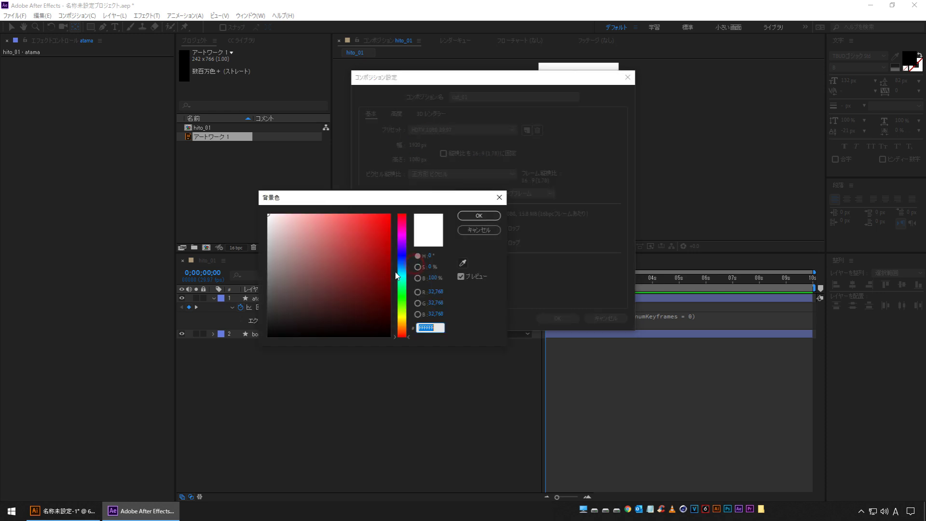
pyautogui.click(479, 216)
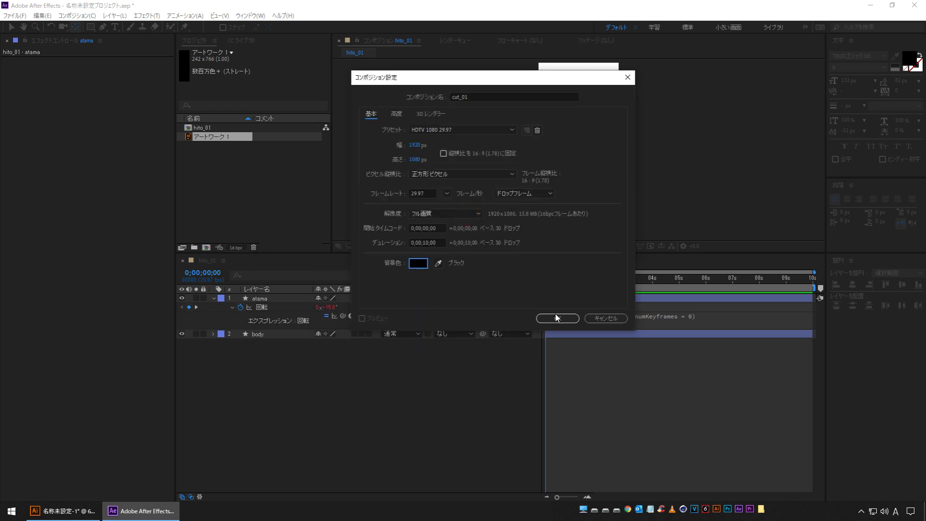
pyautogui.click(558, 318)
pyautogui.moveTo(266, 263); pyautogui.dragTo(198, 263)
pyautogui.click(216, 181)
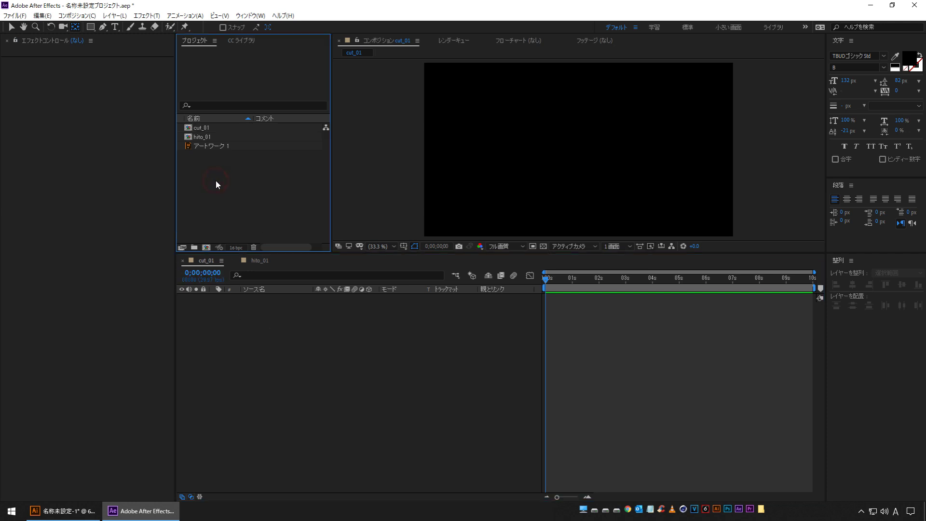
# Create a pink (FF577F) solid named BG_01 in cut_01 and place the hito_01 composition above it
pyautogui.click(206, 261)
pyautogui.click(115, 16)
pyautogui.moveTo(145, 26)
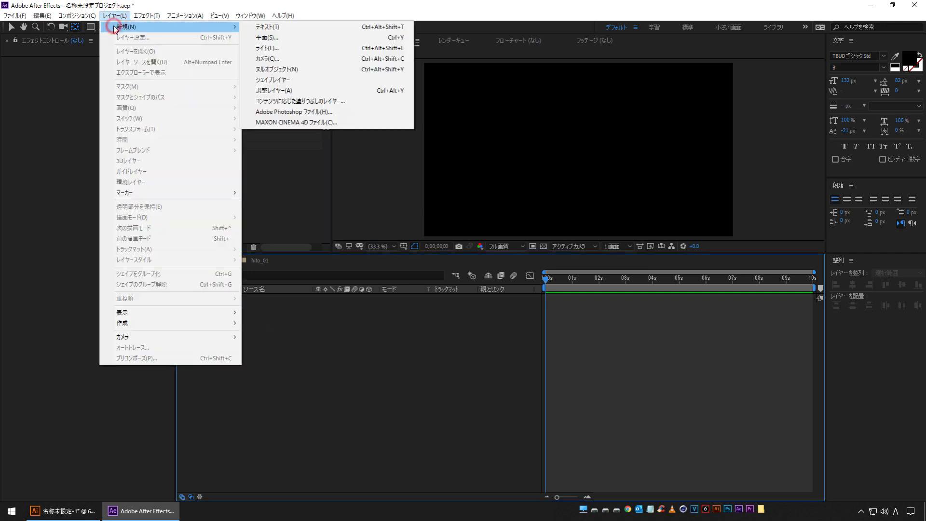
pyautogui.click(266, 38)
pyautogui.write('BG_01')
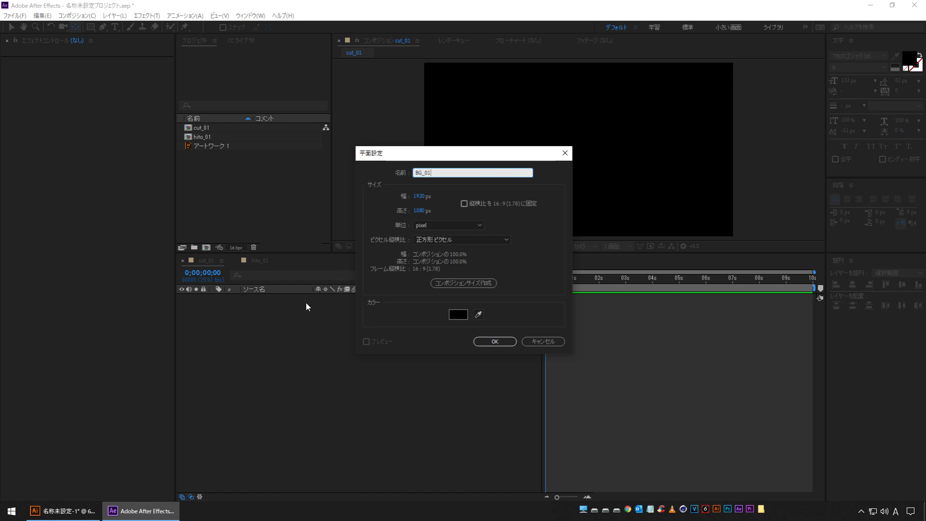
pyautogui.click(461, 316)
pyautogui.click(403, 227)
pyautogui.moveTo(402, 227); pyautogui.dragTo(348, 208)
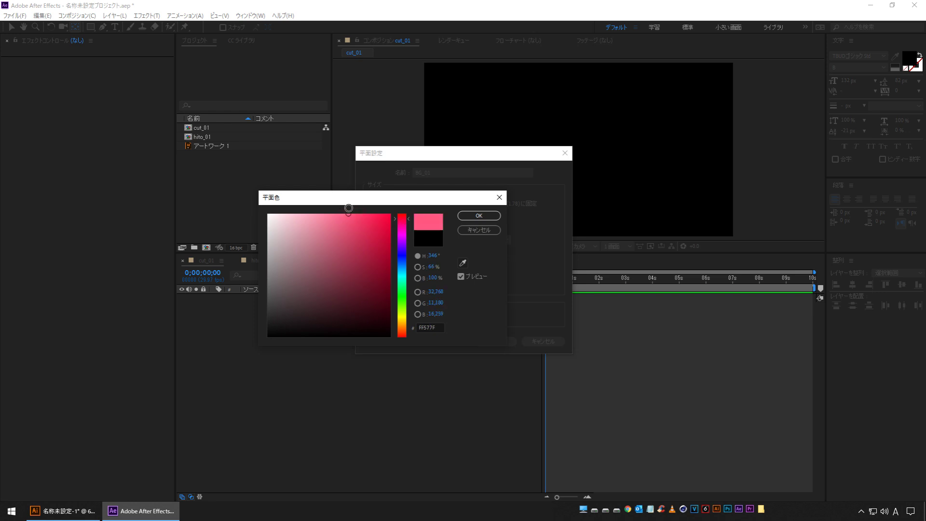
pyautogui.click(479, 216)
pyautogui.click(505, 342)
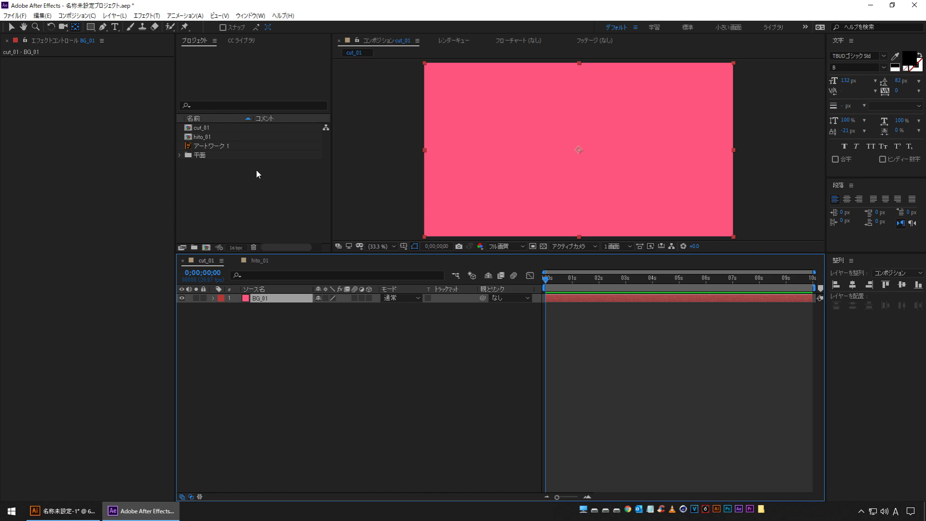
pyautogui.moveTo(202, 137); pyautogui.dragTo(241, 304)
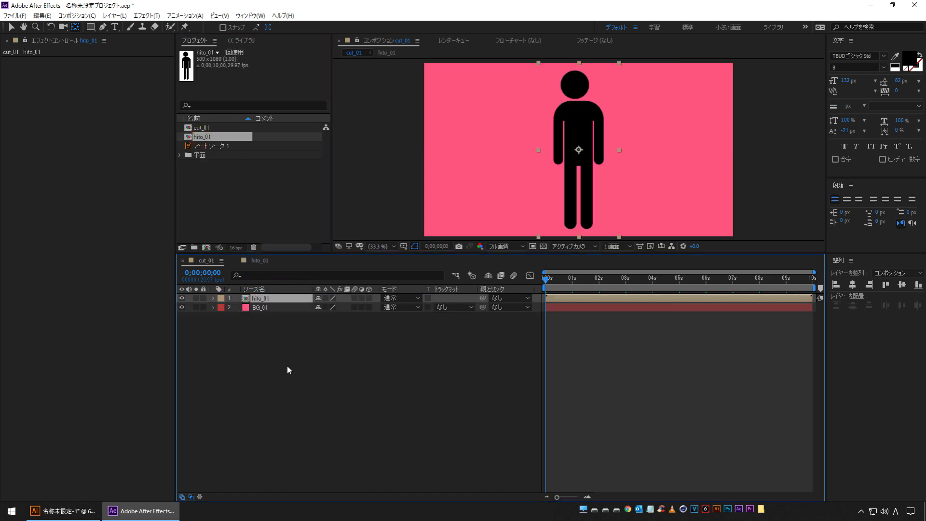
# Apply a Fill effect to the BG_01 layer with the light pink color FF869A
pyautogui.click(275, 308)
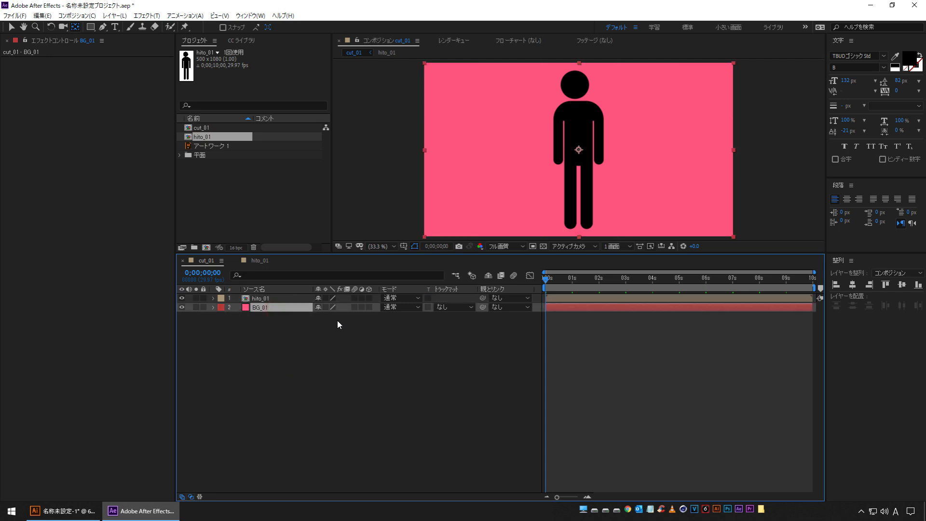
pyautogui.click(147, 15)
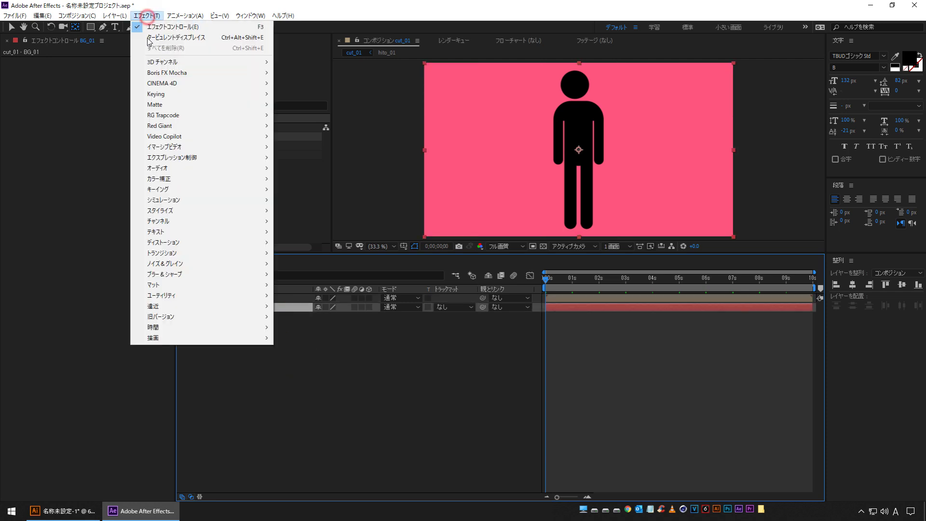
pyautogui.click(158, 337)
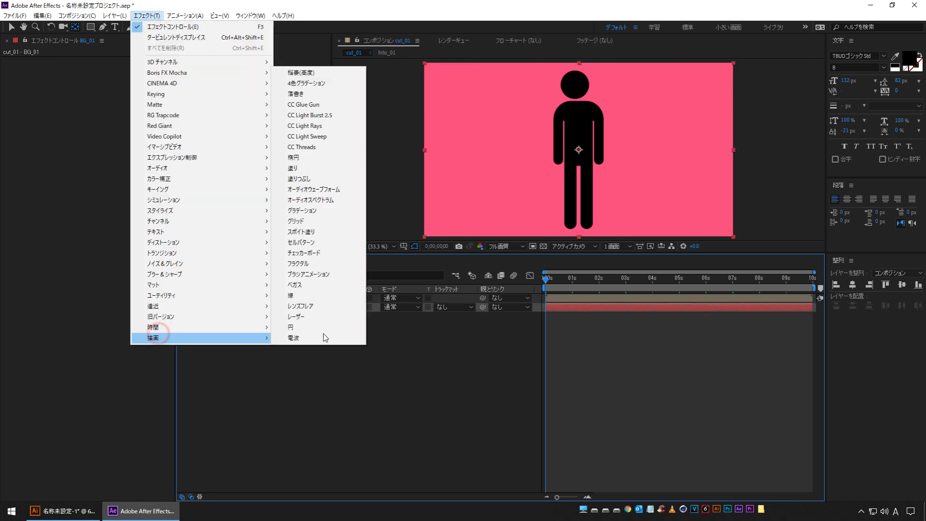
pyautogui.click(305, 165)
pyautogui.click(100, 96)
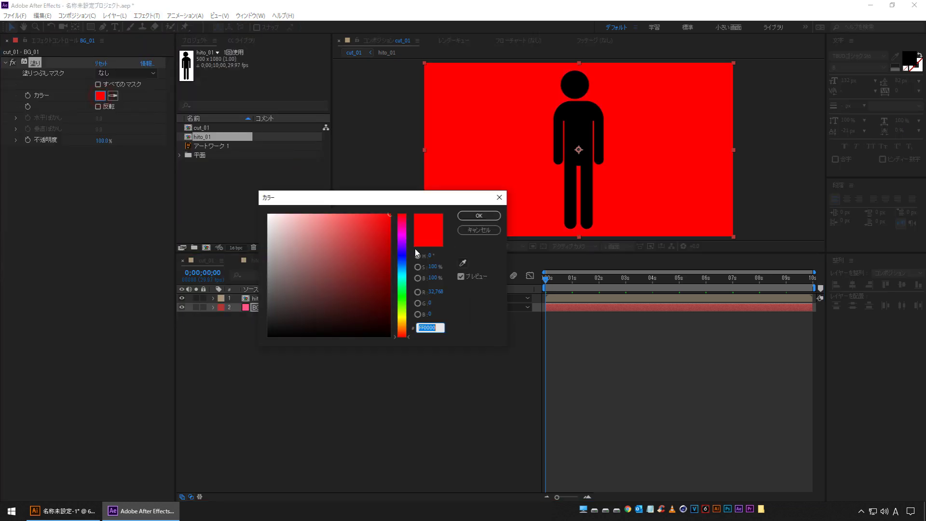
pyautogui.moveTo(404, 236); pyautogui.dragTo(341, 206)
pyautogui.moveTo(401, 234); pyautogui.dragTo(401, 221)
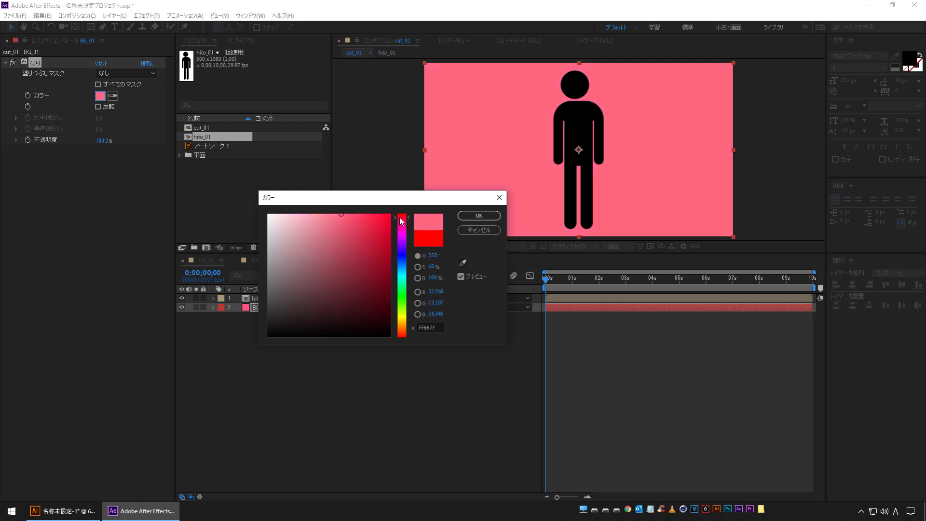
pyautogui.moveTo(344, 216); pyautogui.dragTo(326, 211)
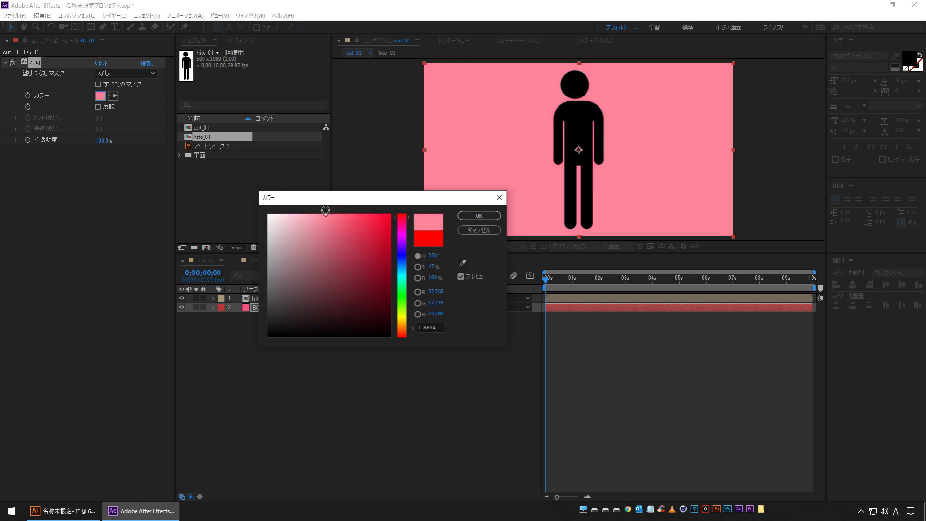
pyautogui.click(479, 215)
pyautogui.click(361, 406)
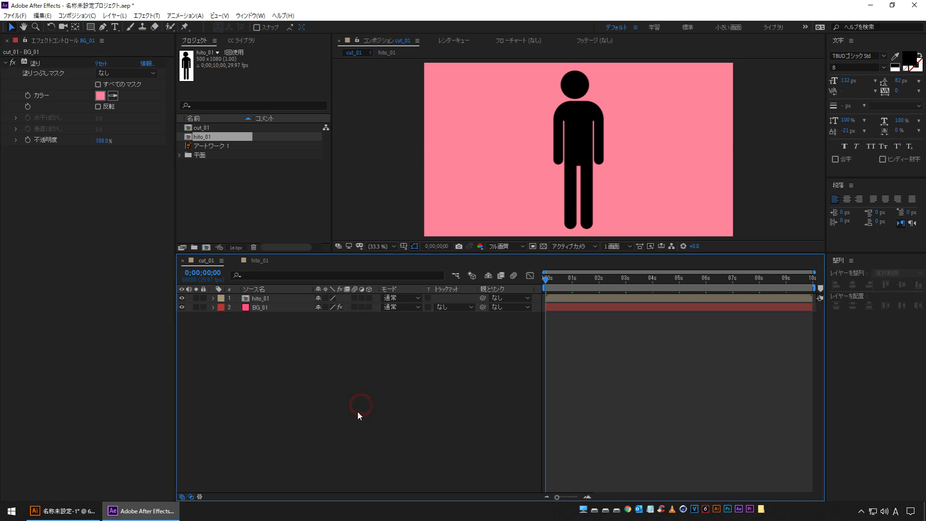
# Apply a Fill effect to the hito_01 layer and set its color to white (FFFFFF)
pyautogui.click(236, 300)
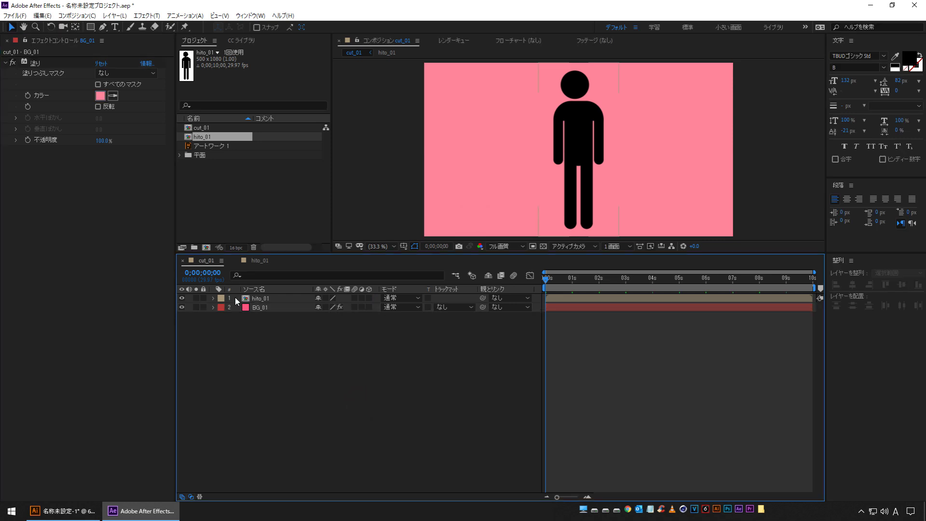
pyautogui.click(262, 300)
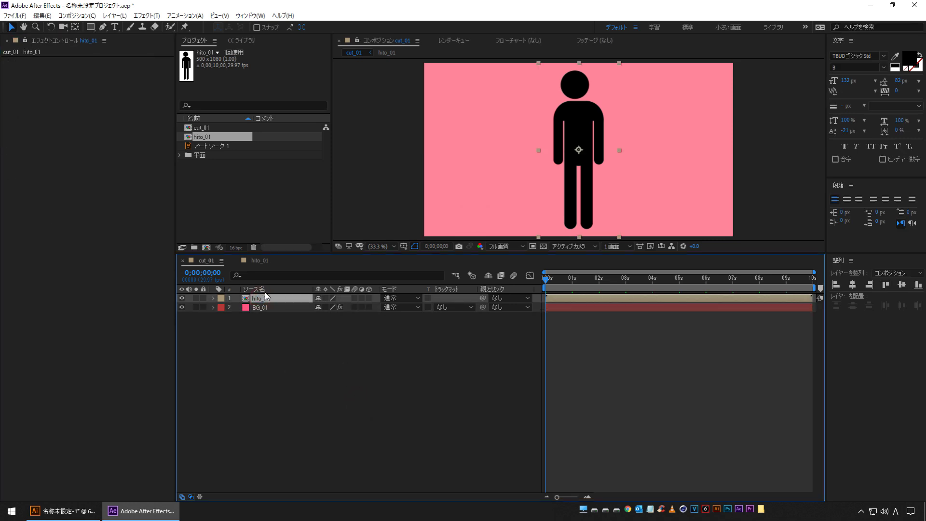
pyautogui.click(138, 15)
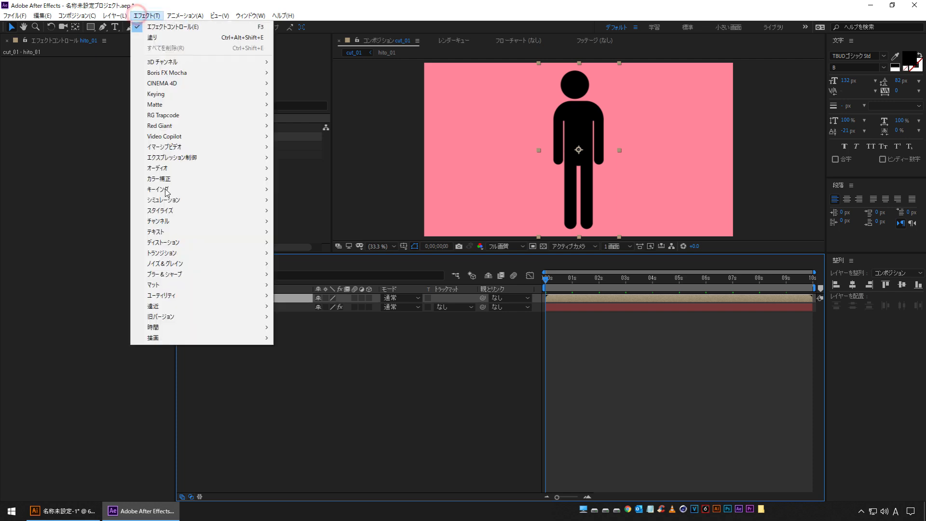
pyautogui.click(173, 338)
pyautogui.click(309, 169)
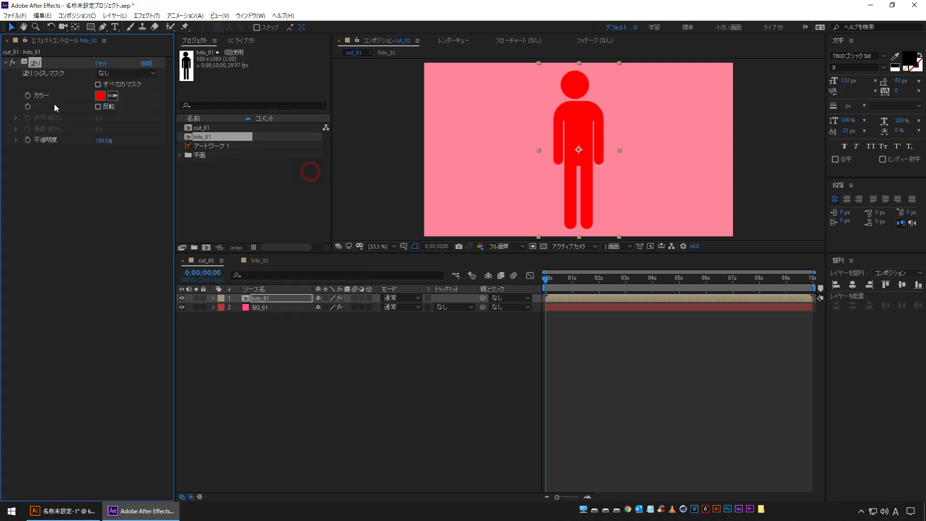
pyautogui.click(100, 95)
pyautogui.moveTo(277, 264); pyautogui.dragTo(250, 203)
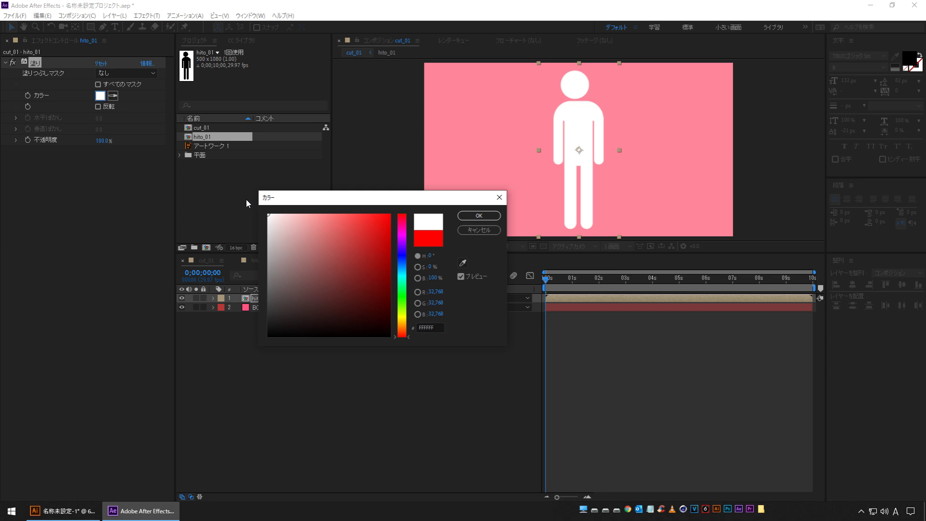
pyautogui.click(464, 216)
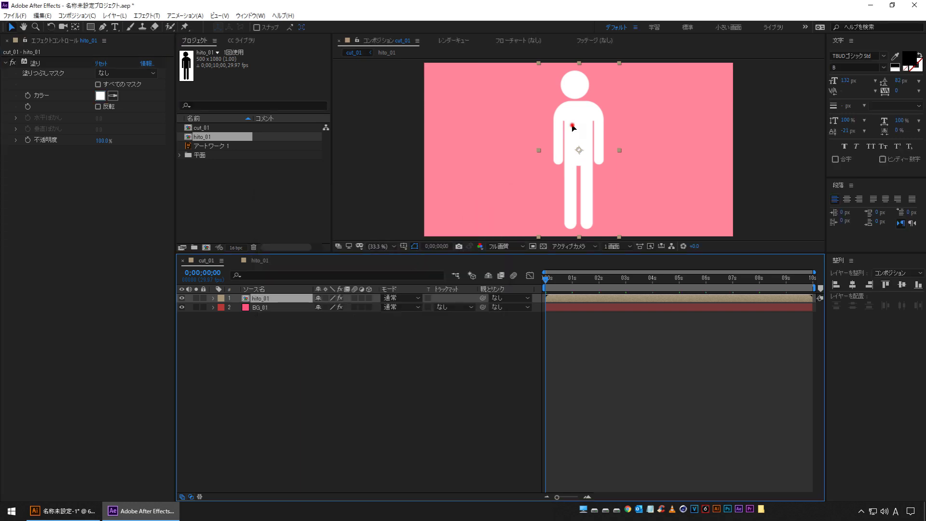
# Move the figure to the left part of the frame and scale the hito_01 layer to 86%
pyautogui.moveTo(569, 128); pyautogui.dragTo(485, 129)
pyautogui.press('s')
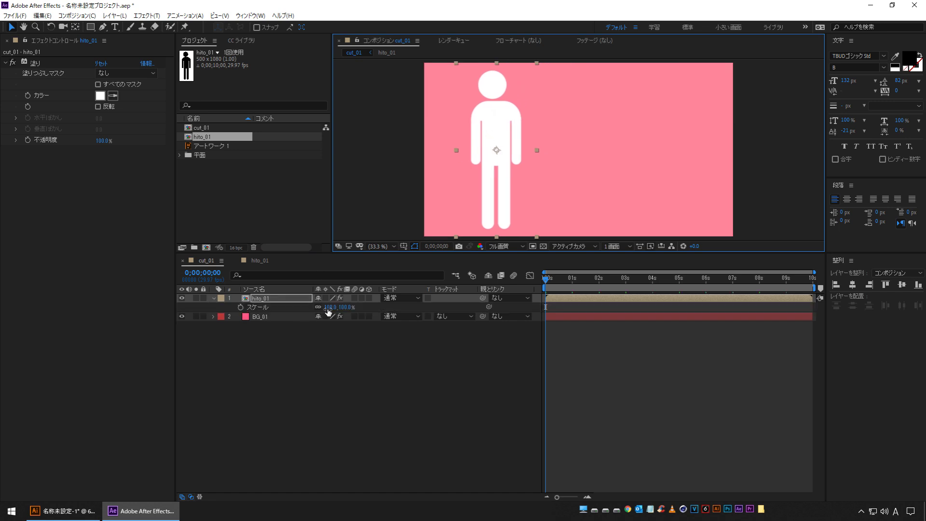
pyautogui.moveTo(331, 308); pyautogui.dragTo(323, 307)
pyautogui.click(354, 391)
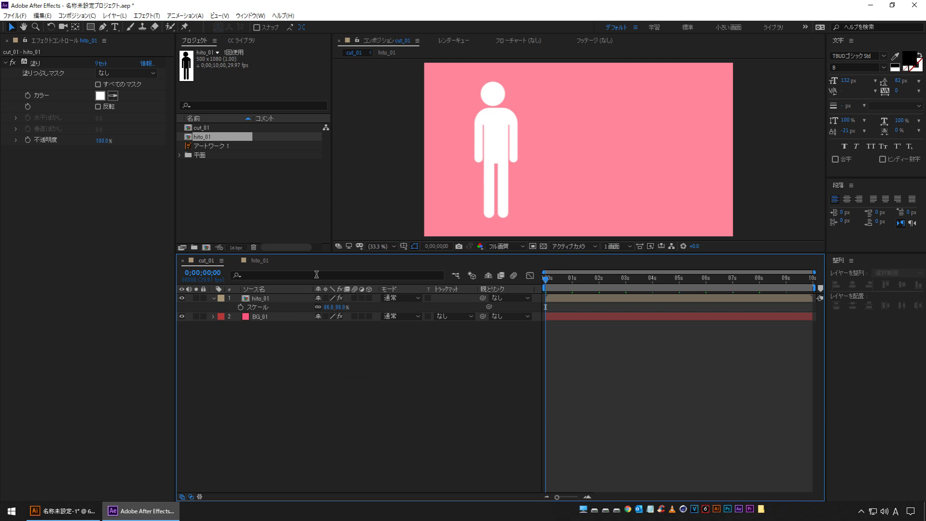
# Add the text カラダの水分量 beside the figure's head in the cut_01 composition
pyautogui.click(115, 27)
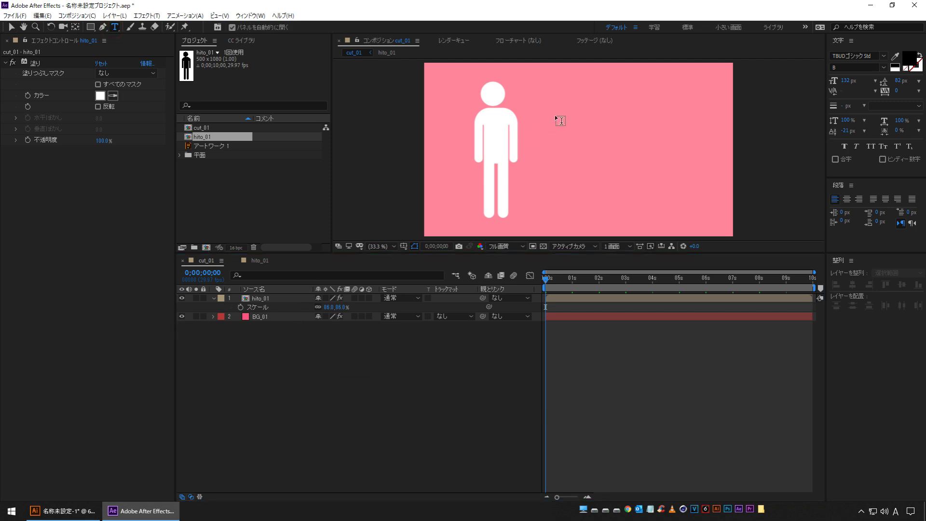
pyautogui.click(539, 119)
pyautogui.press('Zenkaku_Hankaku')
pyautogui.write('からだの')
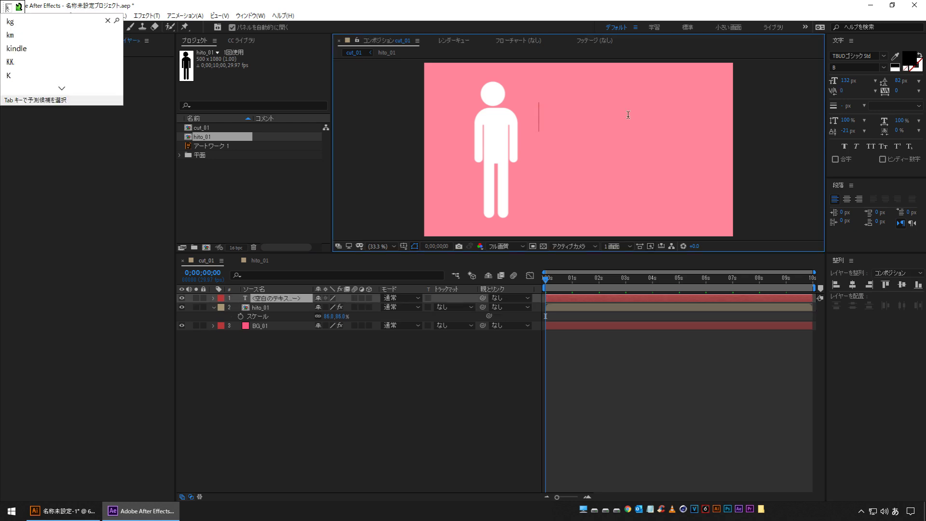
pyautogui.press('space')
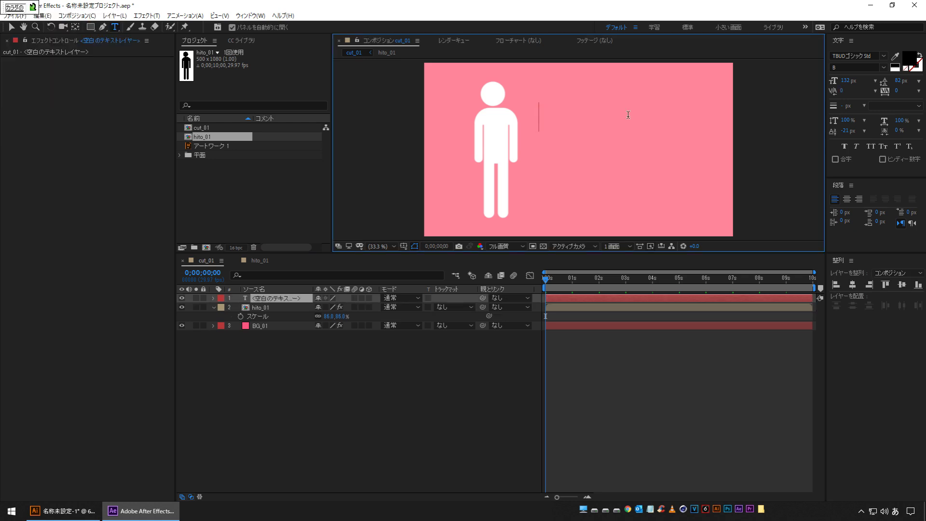
pyautogui.press('Return')
pyautogui.write('すいぶんりょう')
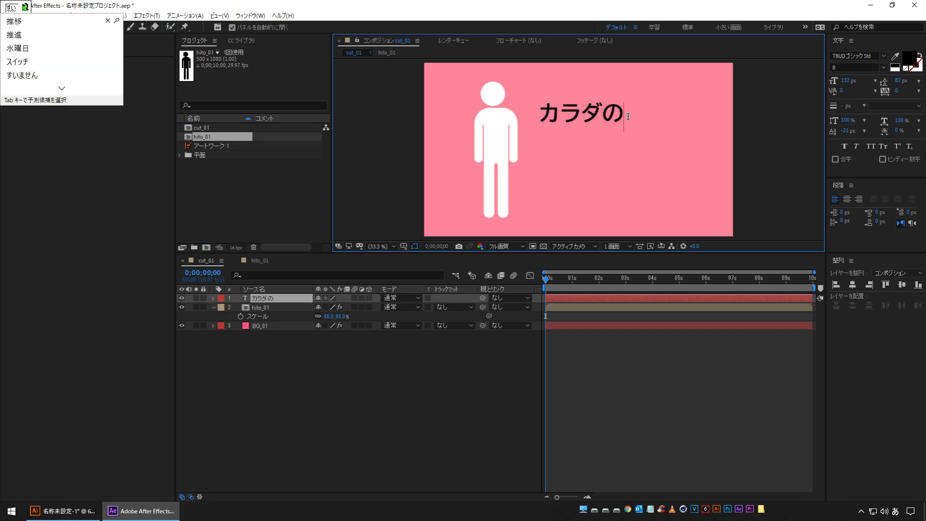
pyautogui.press('space')
pyautogui.press('Return')
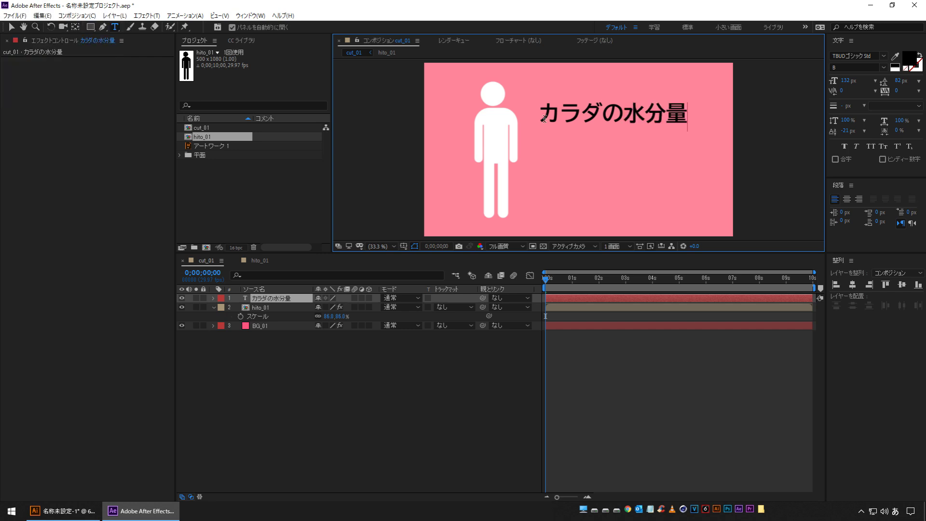
# Set the カラダの水分量 text's fill to white and nudge the layer slightly down and to the right
pyautogui.click(295, 301)
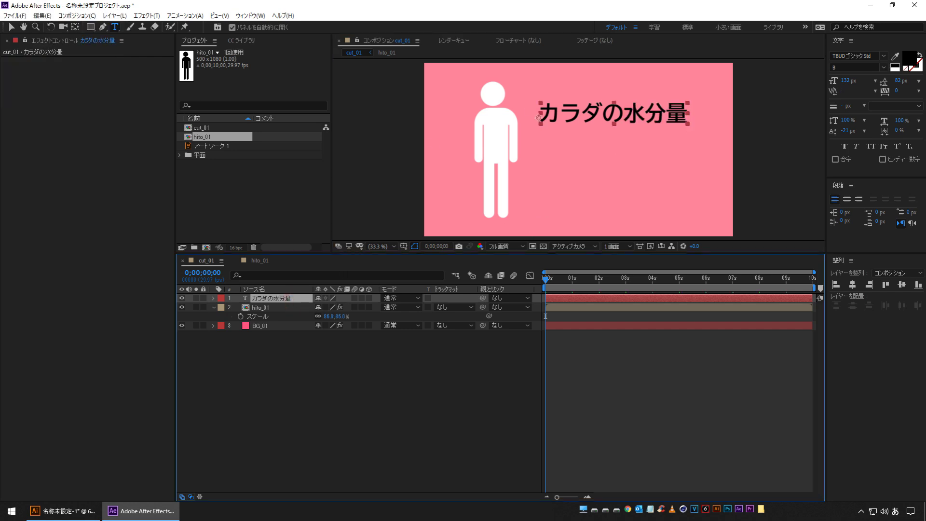
pyautogui.click(895, 65)
pyautogui.click(277, 299)
pyautogui.hotkey('shift', 'Down')
pyautogui.hotkey('shift', 'Down')
pyautogui.hotkey('shift', 'Down')
pyautogui.hotkey('shift', 'Down')
pyautogui.hotkey('shift', 'Down')
pyautogui.hotkey('shift', 'Down')
pyautogui.hotkey('shift', 'Down')
pyautogui.hotkey('shift', 'Down')
pyautogui.hotkey('shift', 'Down')
pyautogui.hotkey('shift', 'Down')
pyautogui.hotkey('shift', 'Down')
pyautogui.hotkey('shift', 'Down')
pyautogui.hotkey('shift', 'Down')
pyautogui.hotkey('shift', 'Down')
pyautogui.hotkey('shift', 'Down')
pyautogui.hotkey('shift', 'Right')
pyautogui.hotkey('shift', 'Right')
pyautogui.hotkey('shift', 'Right')
pyautogui.hotkey('shift', 'Up')
pyautogui.hotkey('shift', 'Up')
pyautogui.hotkey('shift', 'Up')
pyautogui.hotkey('shift', 'Up')
pyautogui.hotkey('shift', 'Up')
pyautogui.hotkey('shift', 'Up')
# Widen the kerning between the characters of the カラダの水分量 title, adjusting each gap in turn
pyautogui.doubleClick(258, 300)
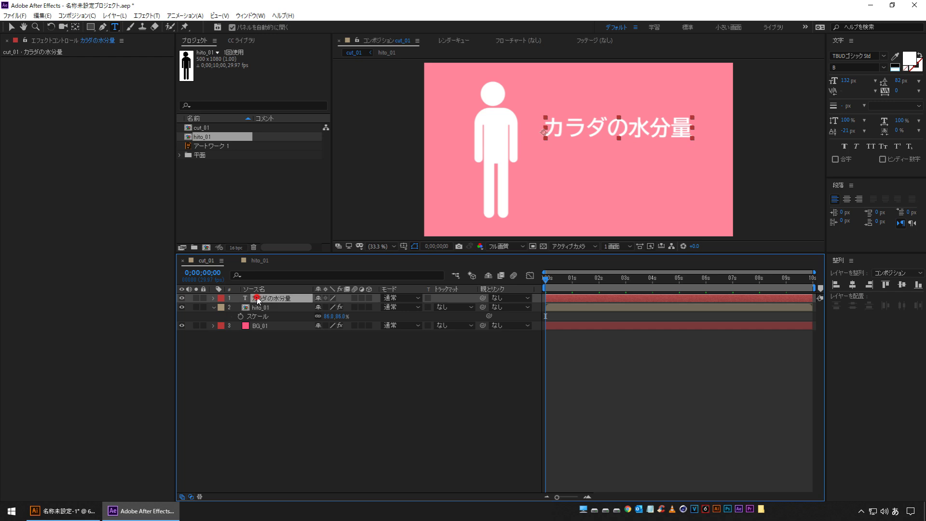
pyautogui.click(568, 126)
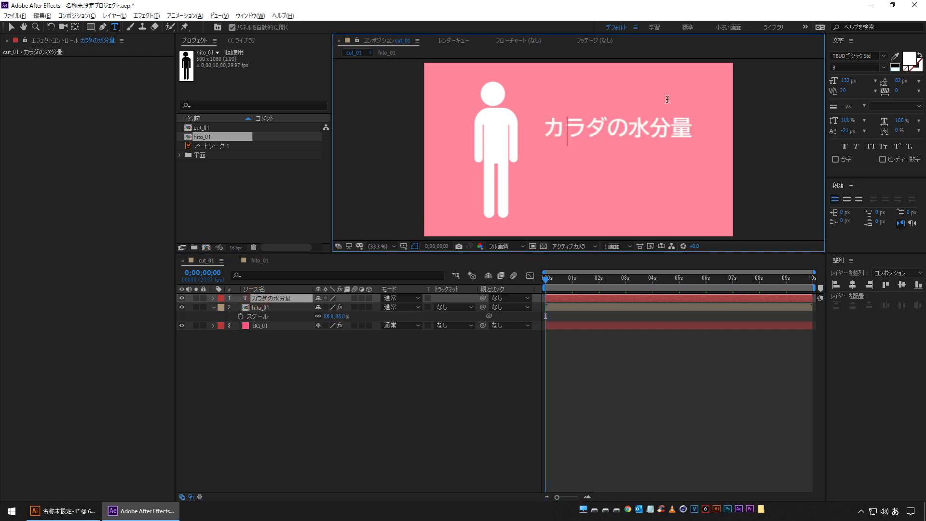
pyautogui.press('Right')
pyautogui.hotkey('alt', 'Right')
pyautogui.hotkey('alt', 'Right')
pyautogui.hotkey('alt', 'Right')
pyautogui.hotkey('alt', 'Right')
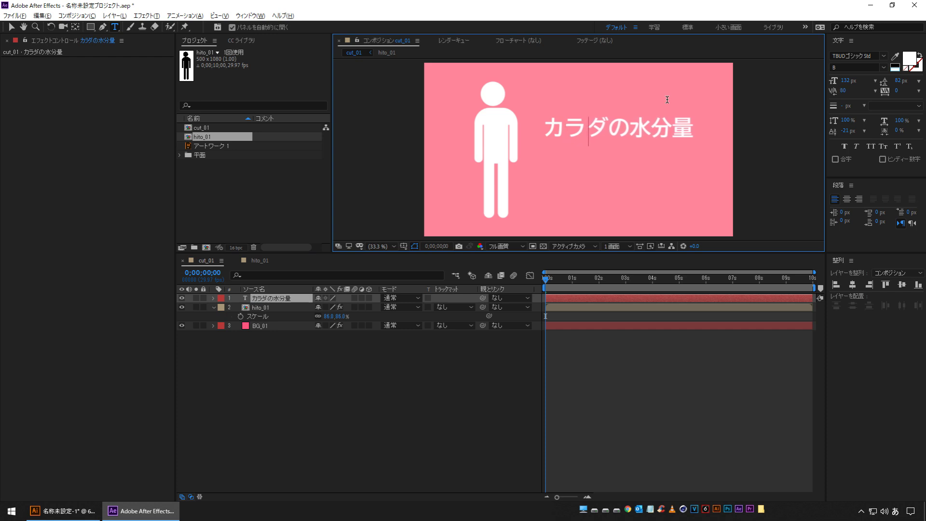
pyautogui.press('Right')
pyautogui.hotkey('alt', 'Right')
pyautogui.hotkey('alt', 'Right')
pyautogui.hotkey('alt', 'Right')
pyautogui.hotkey('alt', 'Right')
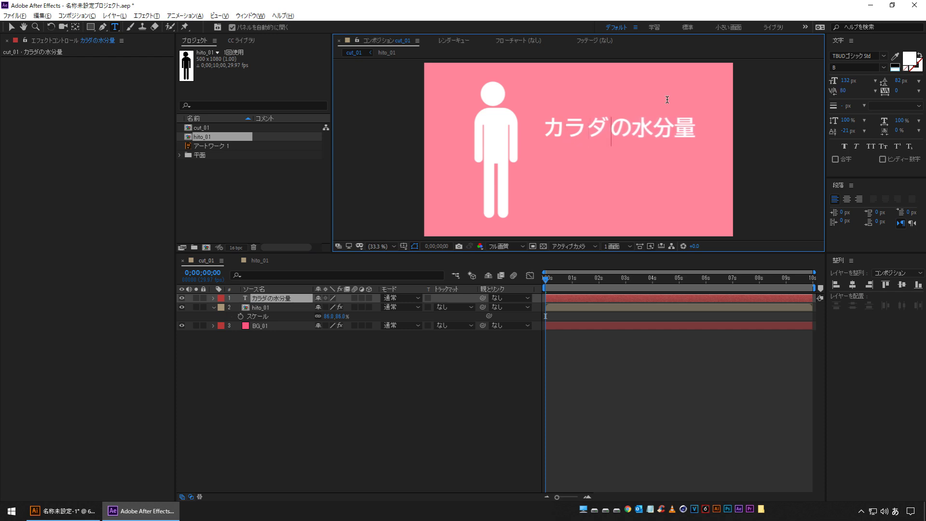
pyautogui.press('Right')
pyautogui.hotkey('alt', 'Right')
pyautogui.hotkey('alt', 'Right')
pyautogui.hotkey('alt', 'Right')
pyautogui.hotkey('alt', 'Right')
pyautogui.hotkey('alt', 'Right')
pyautogui.hotkey('alt', 'Right')
pyautogui.hotkey('alt', 'Right')
pyautogui.press('Right')
pyautogui.hotkey('alt', 'Right')
pyautogui.hotkey('alt', 'Right')
pyautogui.hotkey('alt', 'Right')
pyautogui.hotkey('alt', 'Right')
pyautogui.hotkey('alt', 'Right')
pyautogui.hotkey('alt', 'Right')
pyautogui.hotkey('alt', 'Right')
pyautogui.hotkey('alt', 'Right')
pyautogui.press('Right')
pyautogui.hotkey('alt', 'Right')
pyautogui.hotkey('alt', 'Right')
pyautogui.hotkey('alt', 'Right')
pyautogui.hotkey('alt', 'Right')
pyautogui.hotkey('alt', 'Right')
pyautogui.hotkey('alt', 'Right')
pyautogui.hotkey('alt', 'Right')
pyautogui.hotkey('alt', 'Right')
pyautogui.hotkey('alt', 'Left')
pyautogui.hotkey('alt', 'Left')
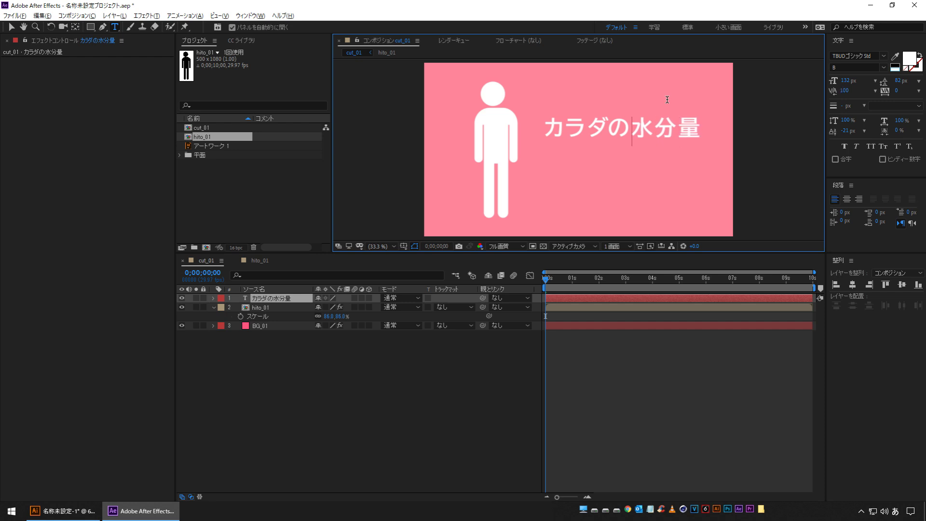
pyautogui.press('Right')
pyautogui.hotkey('alt', 'Left')
pyautogui.hotkey('alt', 'Left')
pyautogui.click(277, 300)
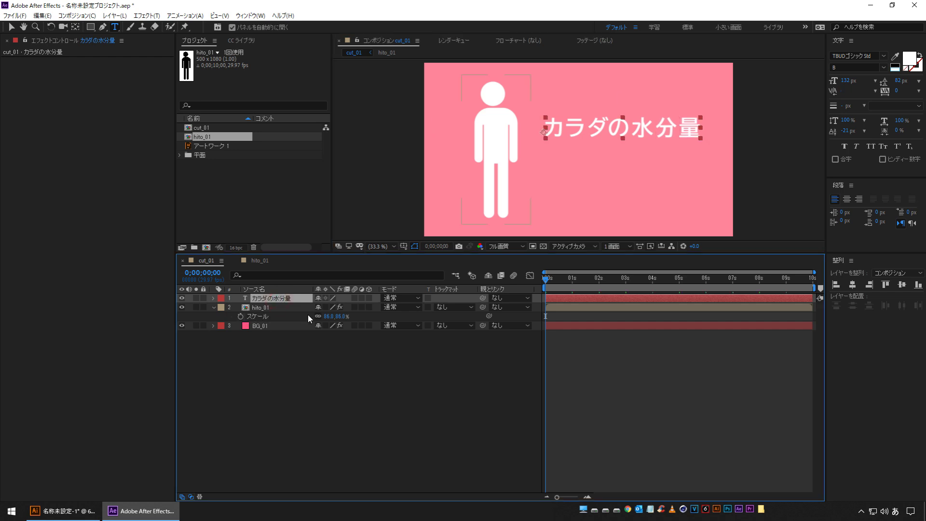
# Add the text 60% below the カラダの水分量 title and place its layer directly beneath the title layer
pyautogui.click(279, 419)
pyautogui.moveTo(612, 286); pyautogui.dragTo(595, 287)
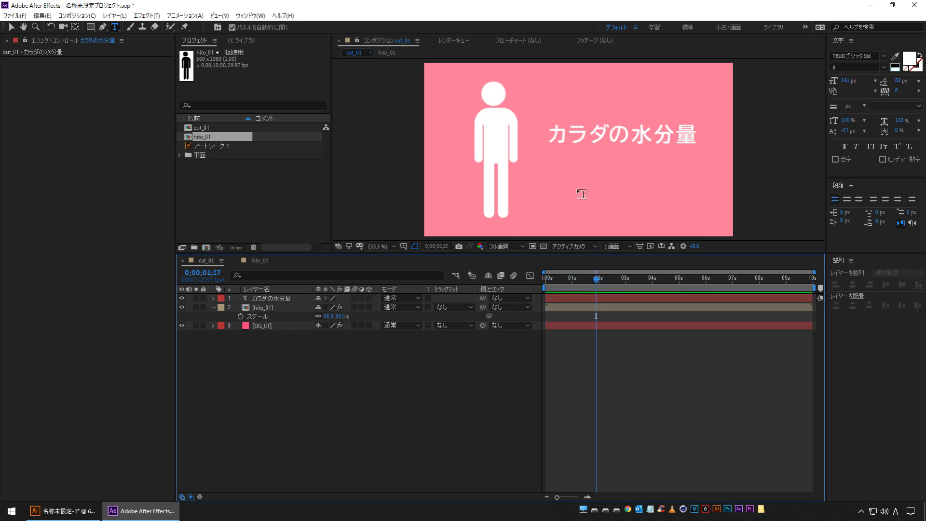
pyautogui.click(593, 172)
pyautogui.write('60')
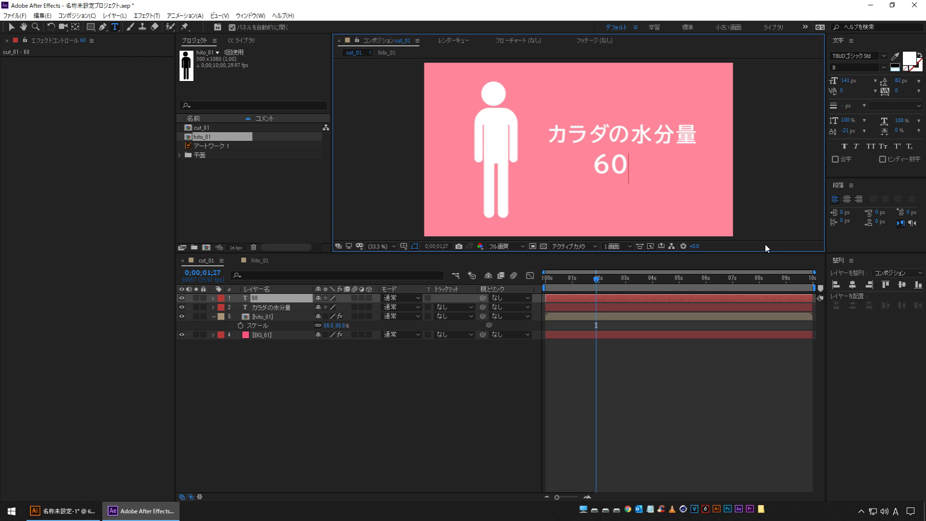
pyautogui.write('%')
pyautogui.click(269, 300)
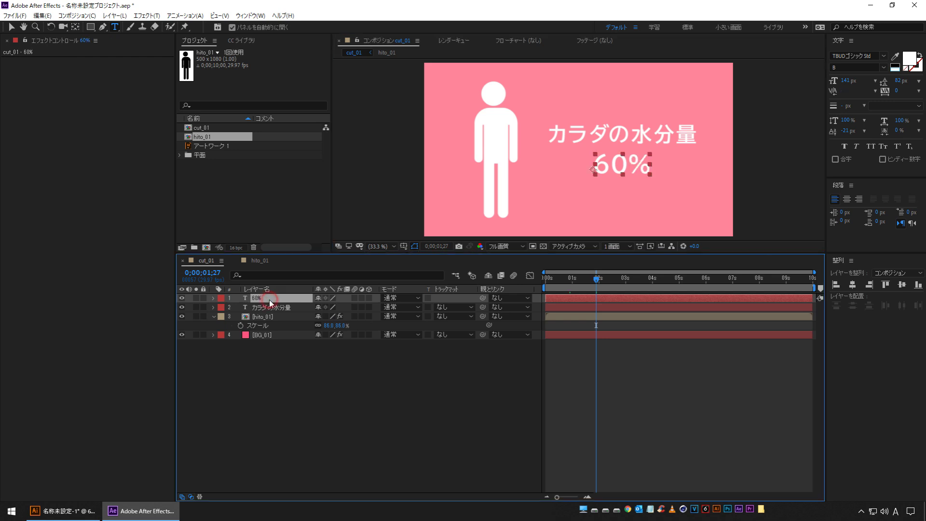
pyautogui.moveTo(272, 299); pyautogui.dragTo(273, 315)
# Set the 60% text's font to Agency FB Bold and its size to 301 px
pyautogui.click(883, 56)
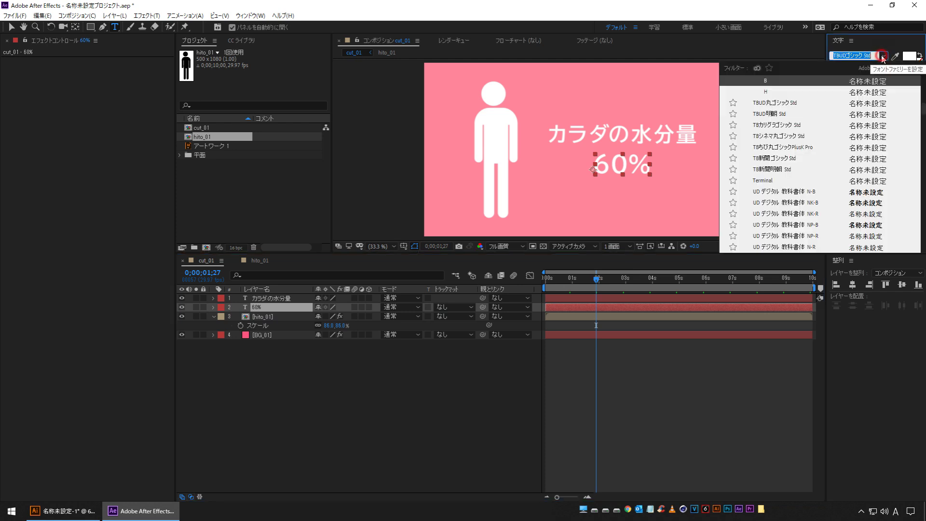
pyautogui.scroll(-5, 815, 136)
pyautogui.scroll(-5, 811, 137)
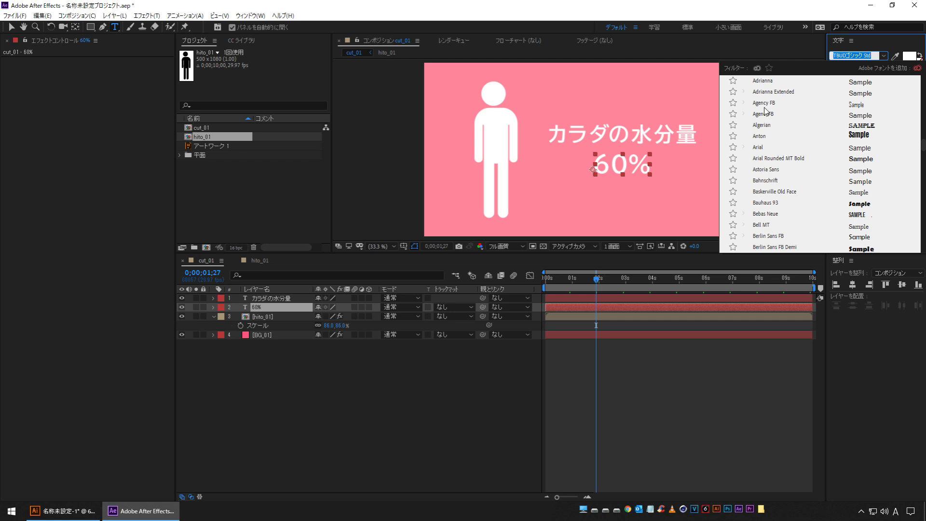
pyautogui.click(765, 103)
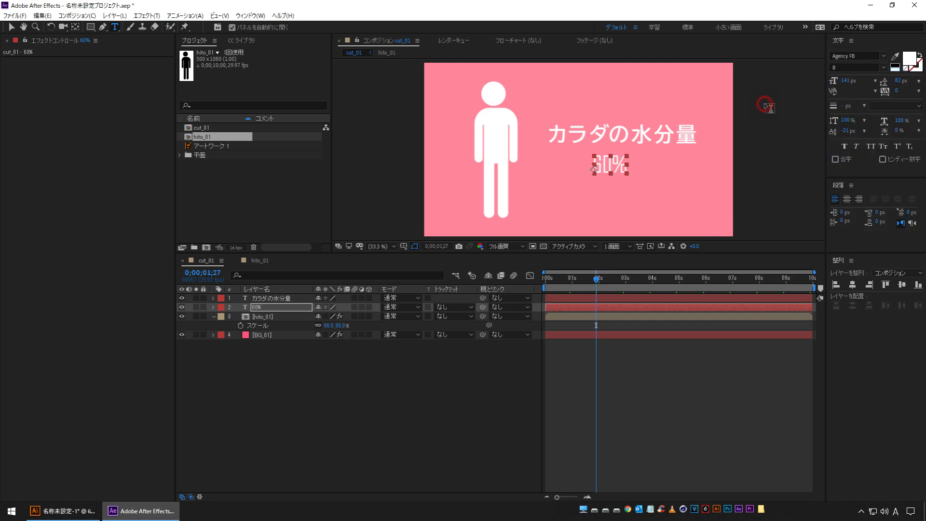
pyautogui.click(881, 68)
pyautogui.click(863, 79)
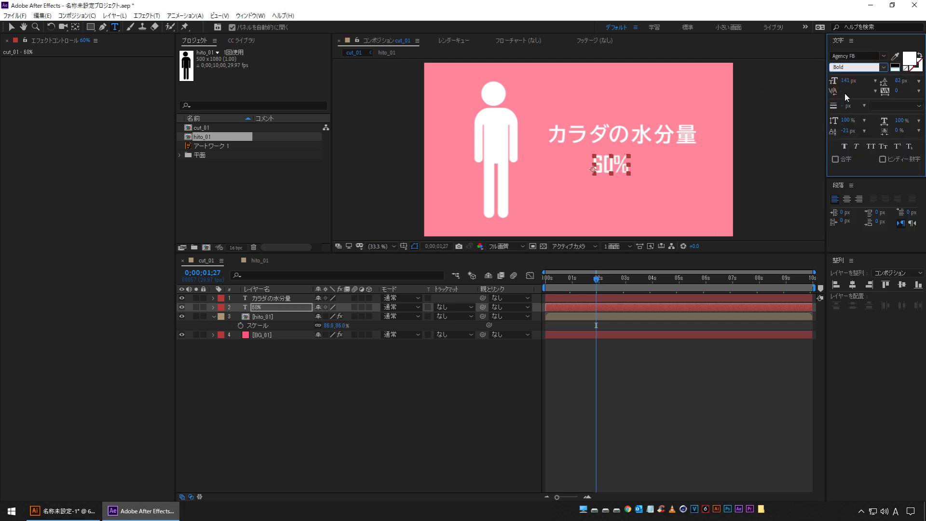
pyautogui.moveTo(846, 81); pyautogui.dragTo(903, 62)
# Move the enlarged 60% text down and slightly left so it sits just beneath the カラダの水分量 title
pyautogui.click(256, 307)
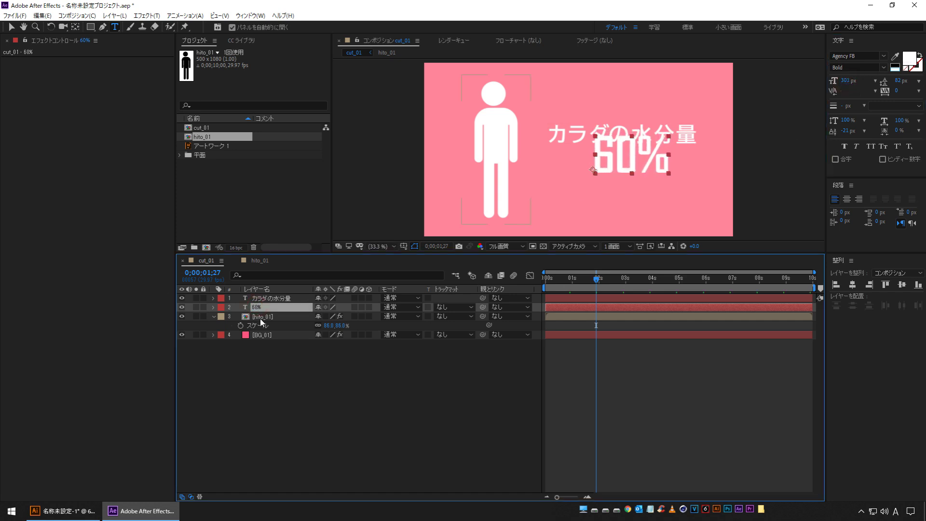
pyautogui.hotkey('shift', 'Down')
pyautogui.hotkey('shift', 'Down')
pyautogui.hotkey('shift', 'Down')
pyautogui.hotkey('shift', 'Down')
pyautogui.hotkey('shift', 'Left')
pyautogui.hotkey('shift', 'Left')
pyautogui.hotkey('shift', 'Left')
pyautogui.hotkey('shift', 'Left')
pyautogui.hotkey('shift', 'Left')
pyautogui.hotkey('shift', 'Right')
pyautogui.hotkey('shift', 'Up')
pyautogui.hotkey('shift', 'Right')
pyautogui.hotkey('shift', 'Right')
pyautogui.hotkey('shift', 'Right')
pyautogui.hotkey('shift', 'Right')
pyautogui.hotkey('shift', 'Right')
pyautogui.hotkey('shift', 'Up')
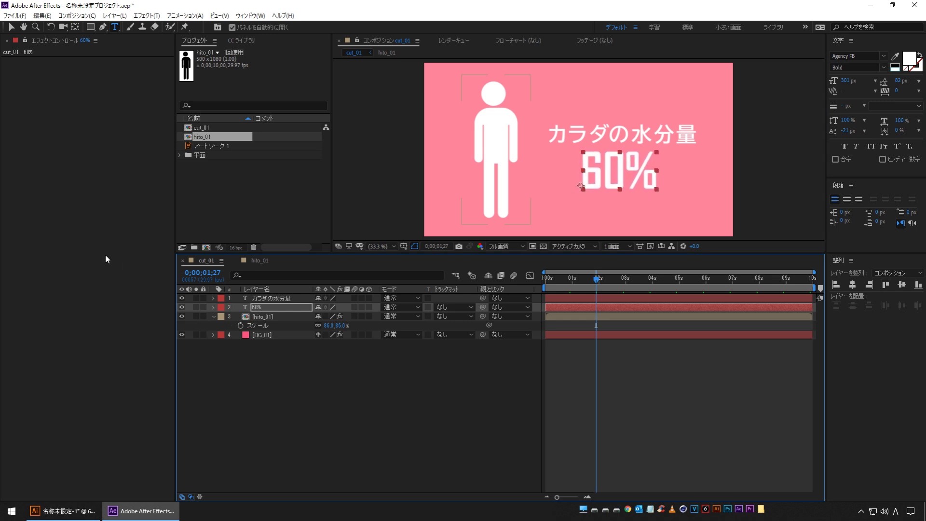
pyautogui.click(366, 392)
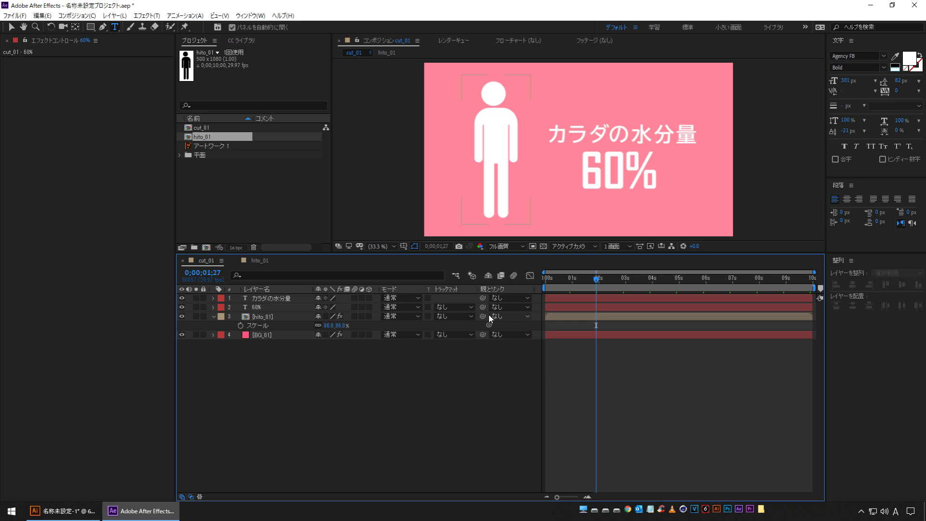
# Align the カラダの水分量 and 60% layers to each other by their horizontal centers and preview the composition
pyautogui.click(260, 299)
pyautogui.keyDown('shift'); pyautogui.click(257, 307); pyautogui.keyUp('shift')
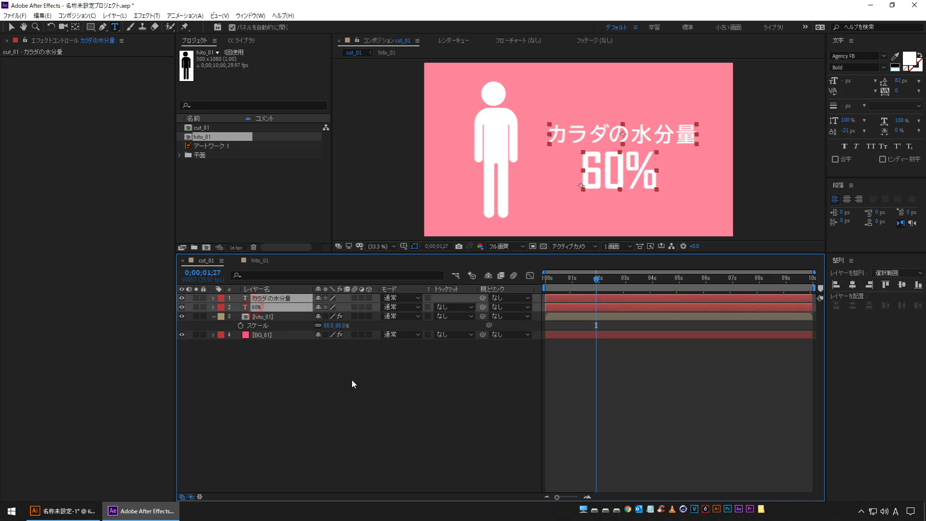
pyautogui.click(852, 286)
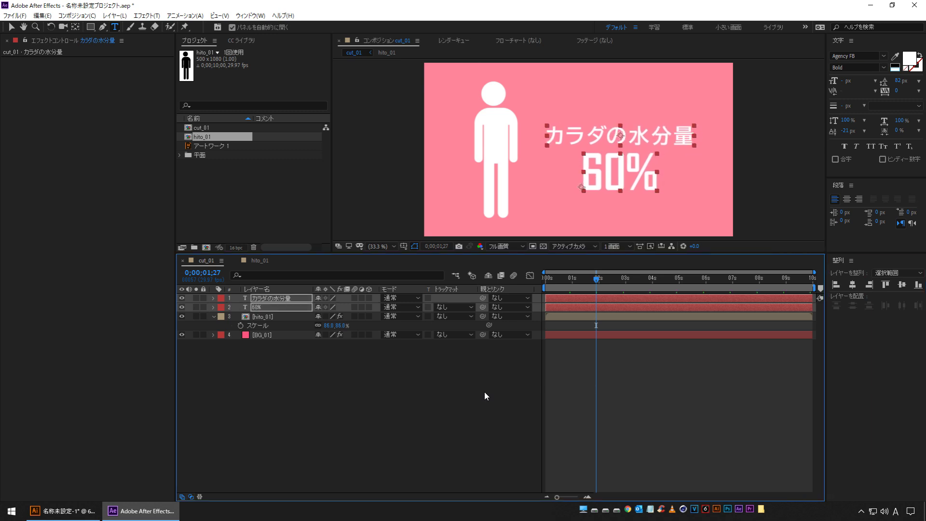
pyautogui.click(503, 378)
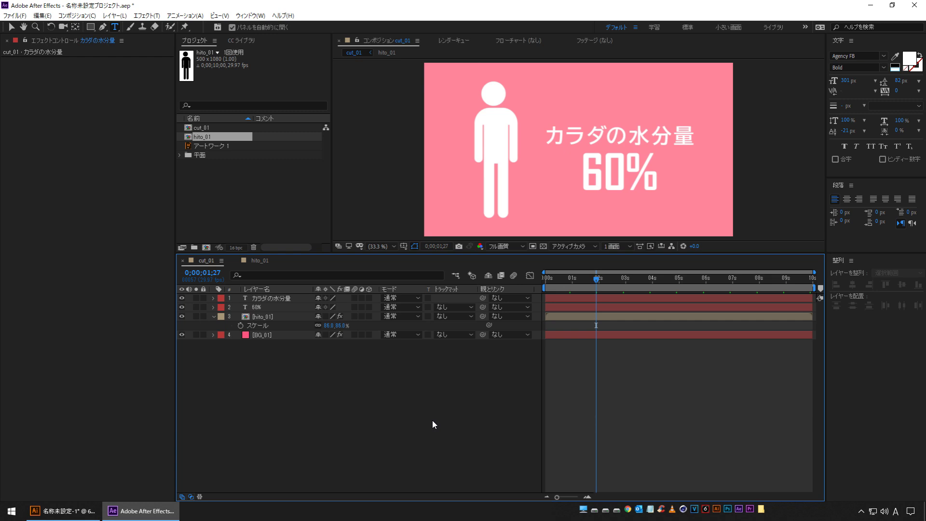
pyautogui.press('space')
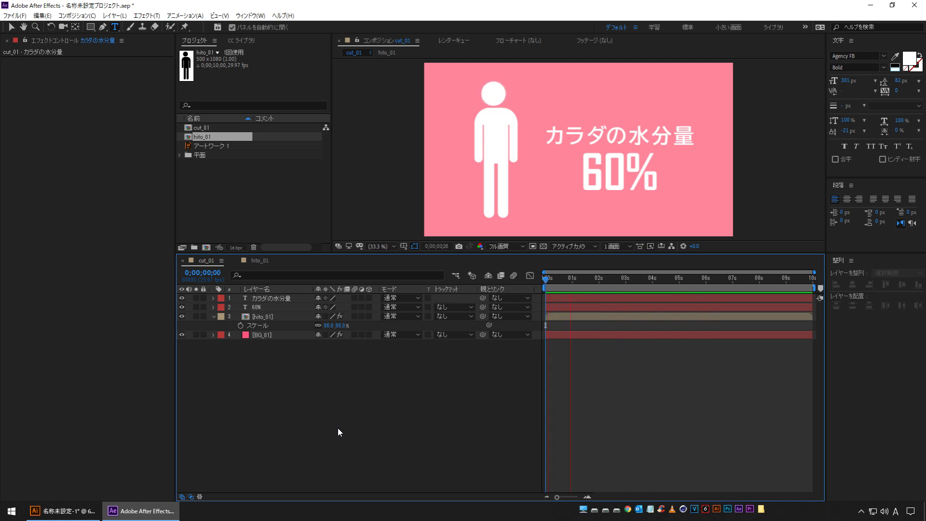
pyautogui.press('space')
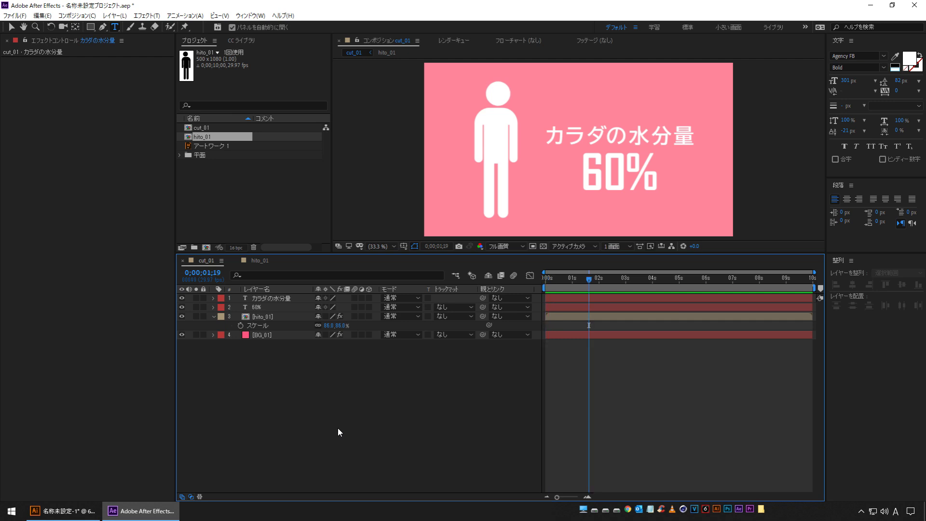
# Add Scale keyframes to hito_01 at frames 0, 10 and 20 and apply easy ease to them
pyautogui.click(264, 317)
pyautogui.moveTo(578, 279); pyautogui.dragTo(545, 279)
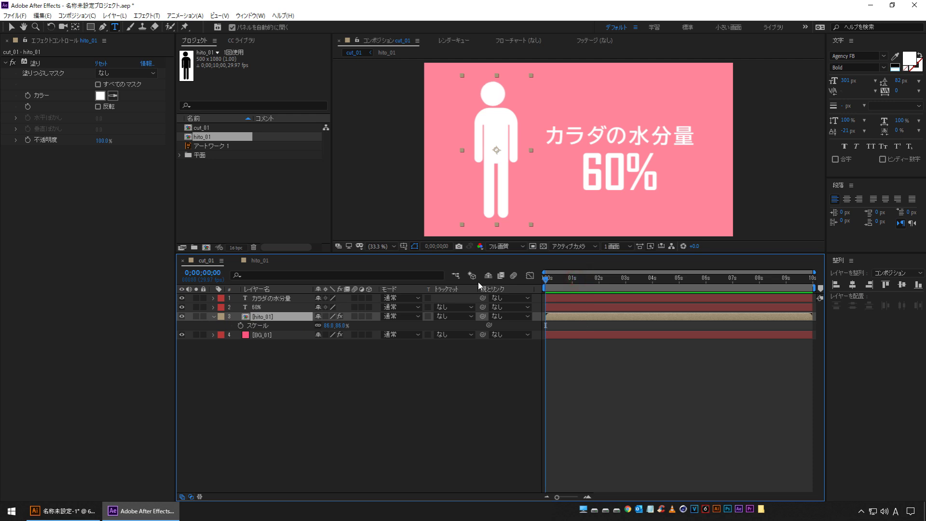
pyautogui.click(240, 326)
pyautogui.hotkey('shift', 'pagedown')
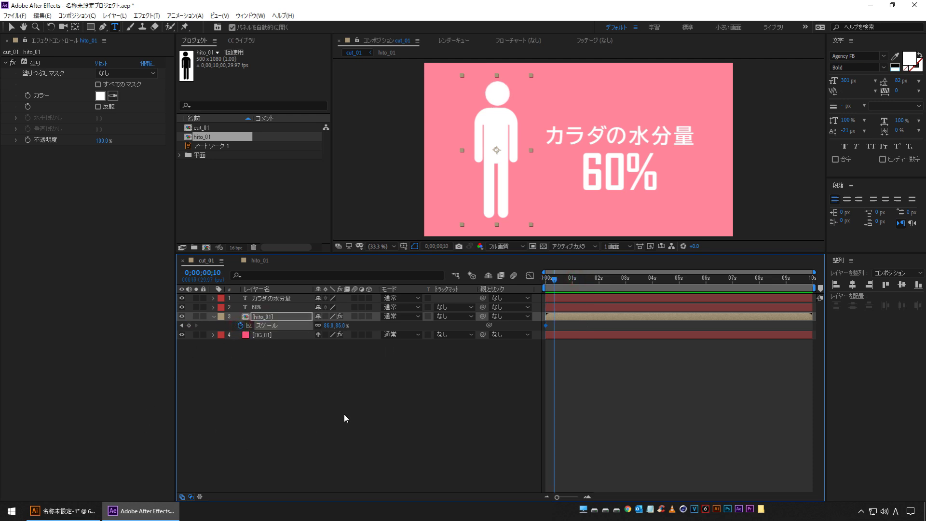
pyautogui.click(189, 326)
pyautogui.hotkey('shift', 'pagedown')
pyautogui.click(189, 325)
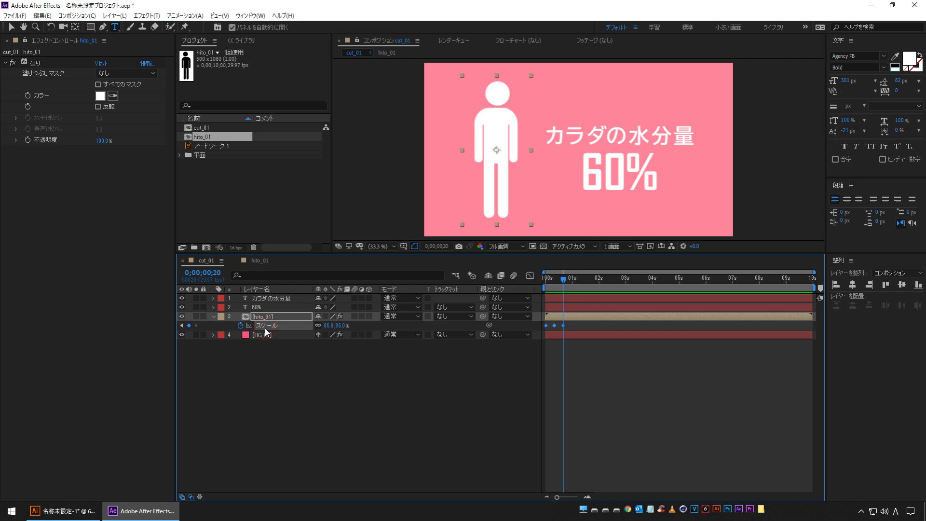
pyautogui.click(277, 368)
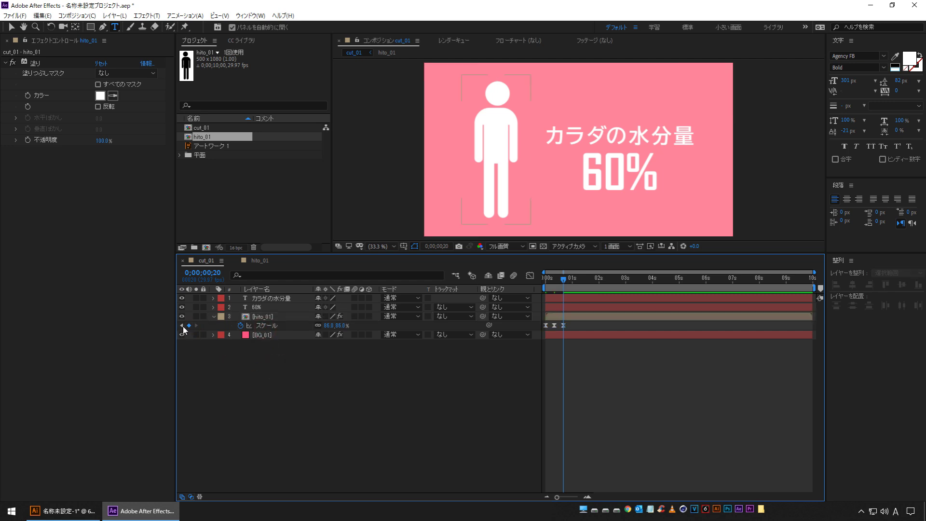
# Set the hito_01 scale to 101% at frame 10 and 0% at frame 0, and preview the pop-in
pyautogui.click(182, 325)
pyautogui.click(331, 326)
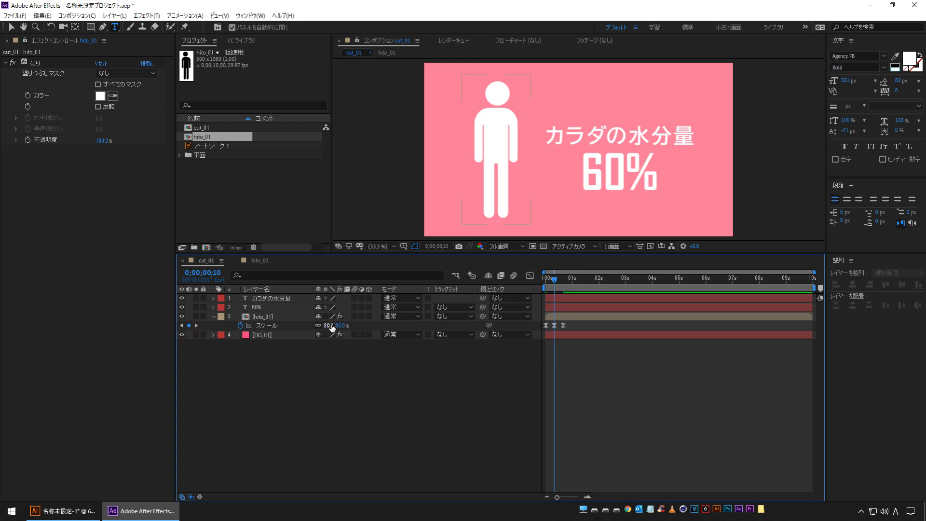
pyautogui.moveTo(331, 326); pyautogui.dragTo(338, 326)
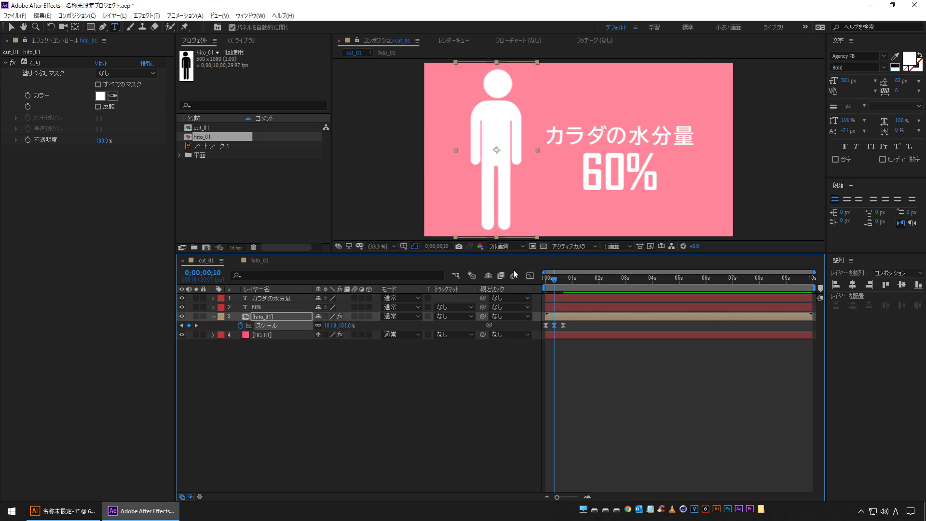
pyautogui.click(546, 278)
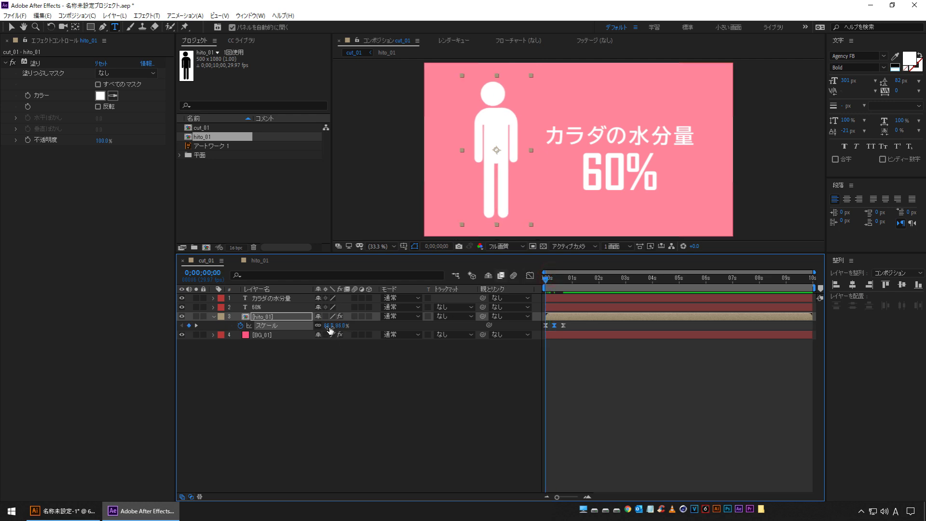
pyautogui.click(331, 325)
pyautogui.write('0')
pyautogui.press('Return')
pyautogui.click(366, 369)
pyautogui.press('space')
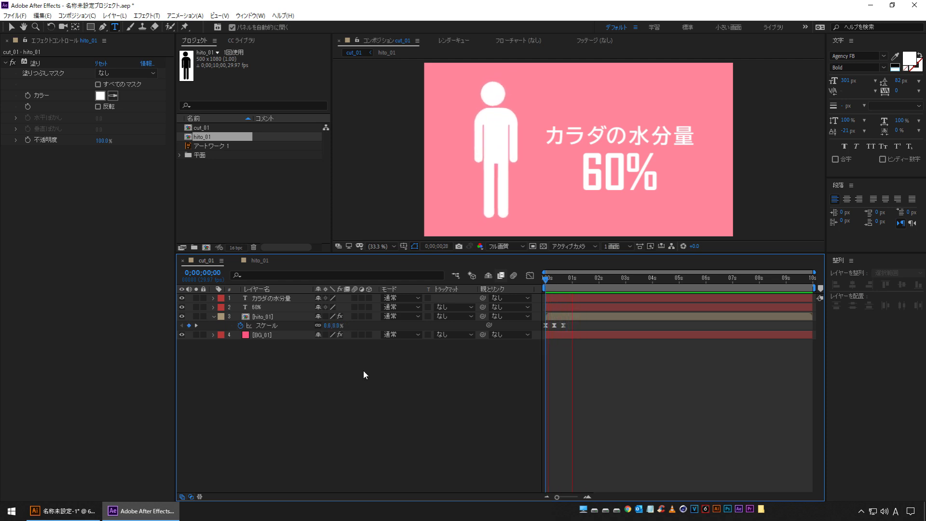
# Compress the hito_01 Scale keyframes proportionally so the last one falls at frame 13, and preview the faster pop-in
pyautogui.click(269, 325)
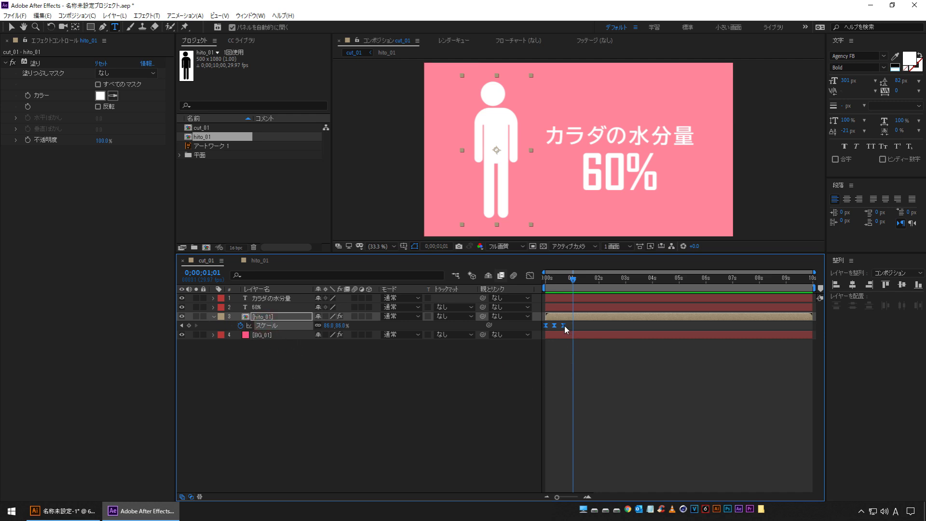
pyautogui.moveTo(565, 327); pyautogui.dragTo(557, 325)
pyautogui.moveTo(559, 286); pyautogui.dragTo(486, 295)
pyautogui.click(430, 383)
pyautogui.press('space')
pyautogui.press('space')
pyautogui.press('space')
pyautogui.press('space')
pyautogui.press('space')
pyautogui.press('space')
pyautogui.press('space')
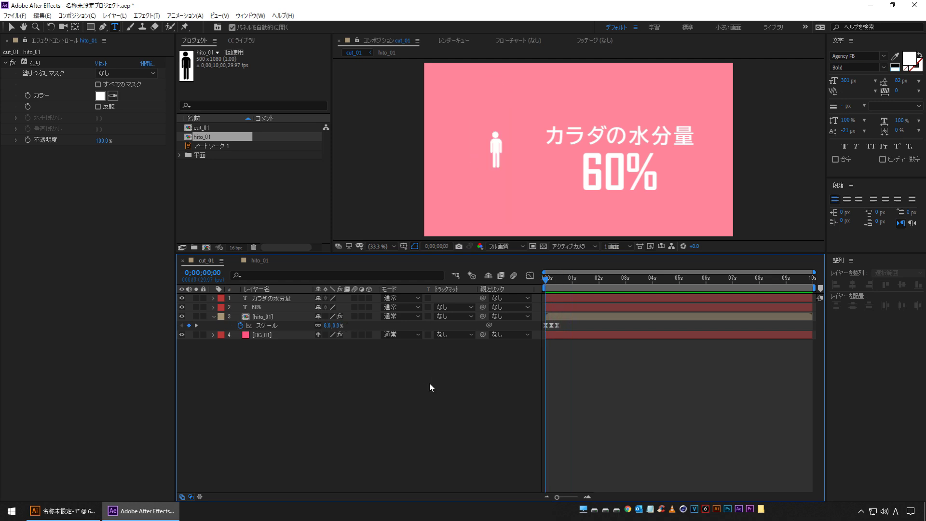
pyautogui.press('space')
pyautogui.press('space')
pyautogui.press('space')
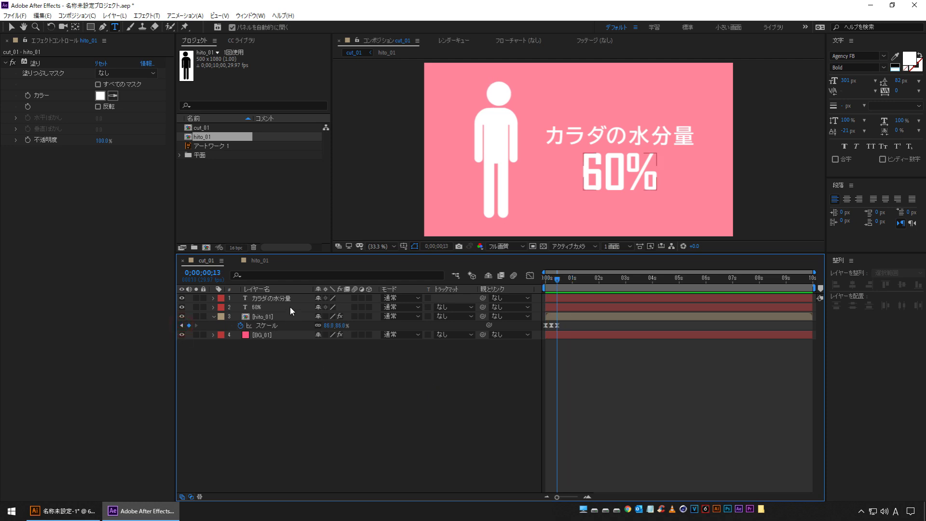
# Shift the カラダの水分量 and 60% layers in time to start at frame 13, and select the title layer
pyautogui.click(277, 296)
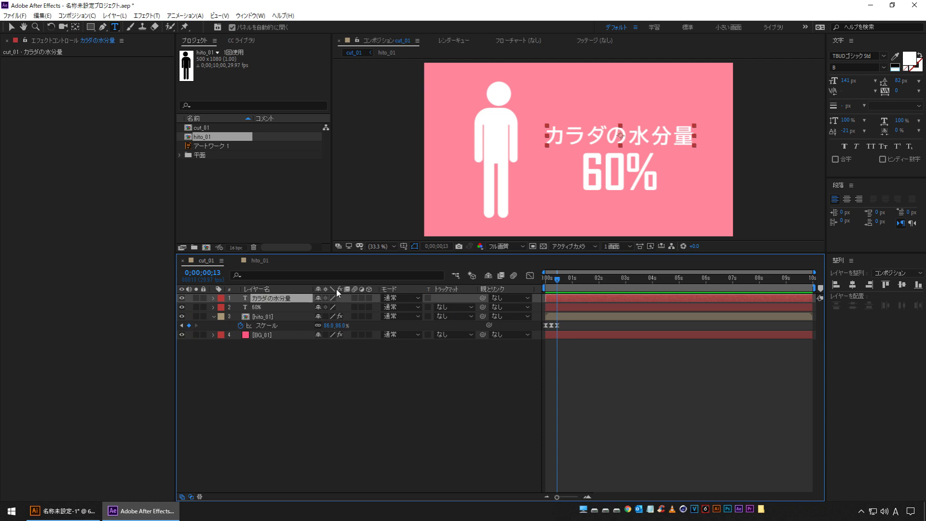
pyautogui.keyDown('shift'); pyautogui.click(263, 308); pyautogui.keyUp('shift')
pyautogui.moveTo(552, 296); pyautogui.dragTo(567, 297)
pyautogui.click(392, 433)
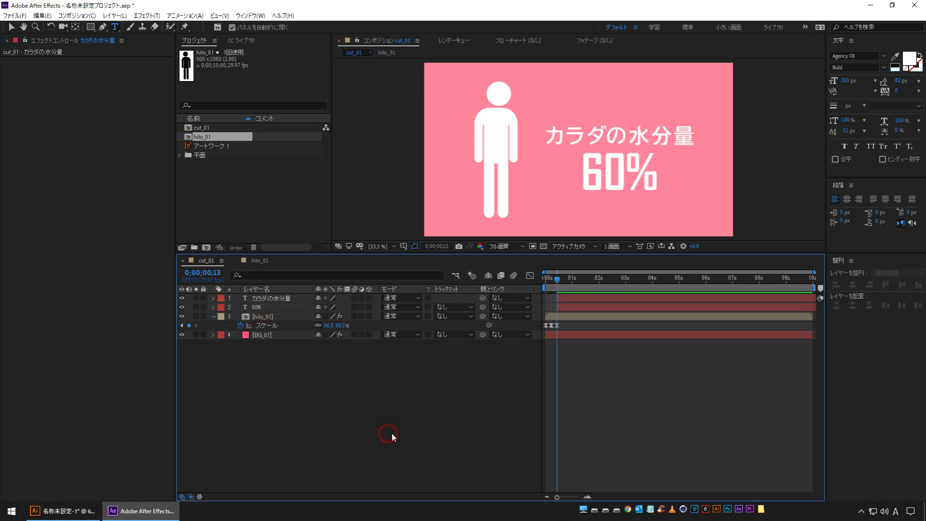
pyautogui.click(262, 299)
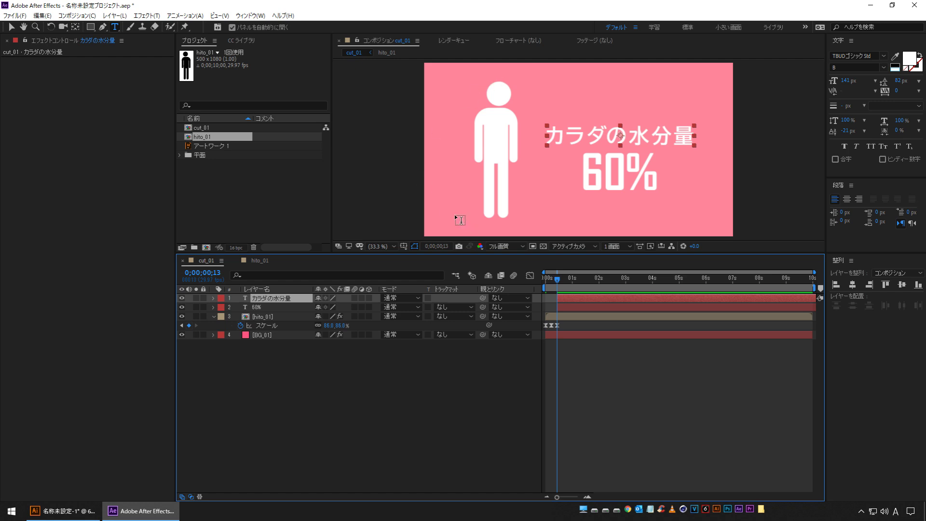
# Keyframe the カラダの水分量 title's Position to slide in from X -482.7 at frame 13 to its current place, and preview it
pyautogui.click(246, 402)
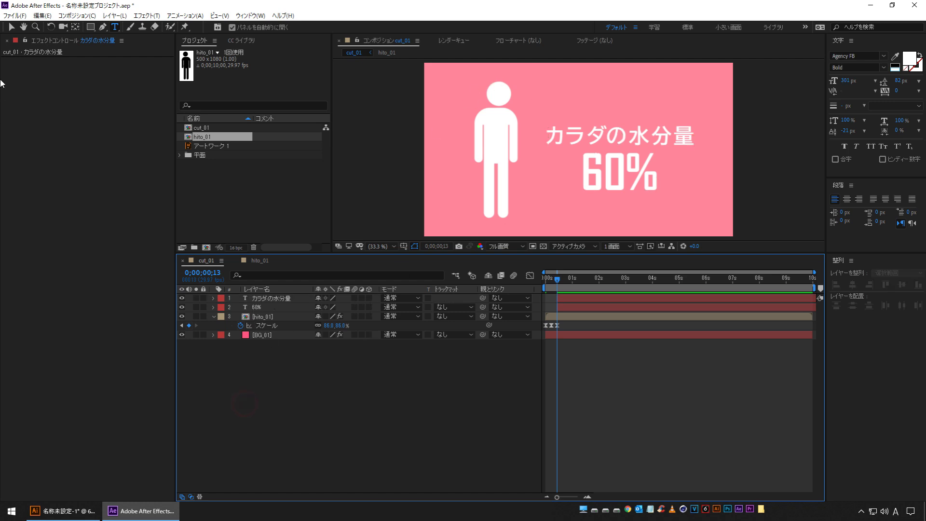
pyautogui.click(11, 27)
pyautogui.click(257, 300)
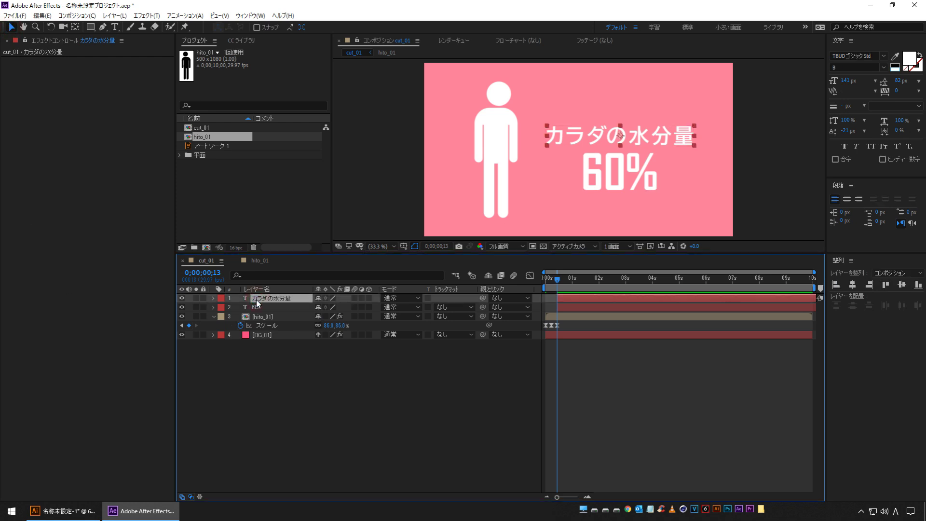
pyautogui.press('p')
pyautogui.click(240, 307)
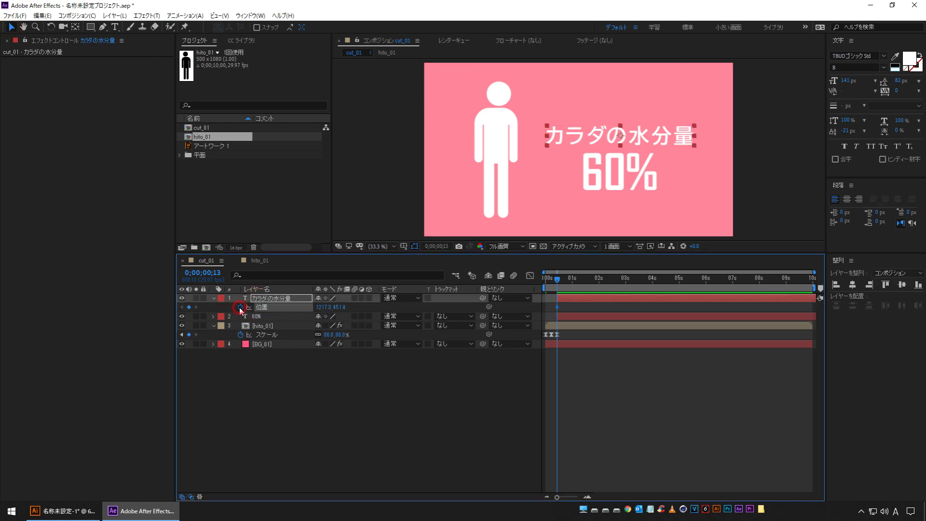
pyautogui.moveTo(558, 306); pyautogui.dragTo(591, 307)
pyautogui.moveTo(322, 307); pyautogui.dragTo(238, 307)
pyautogui.click(356, 428)
pyautogui.press('space')
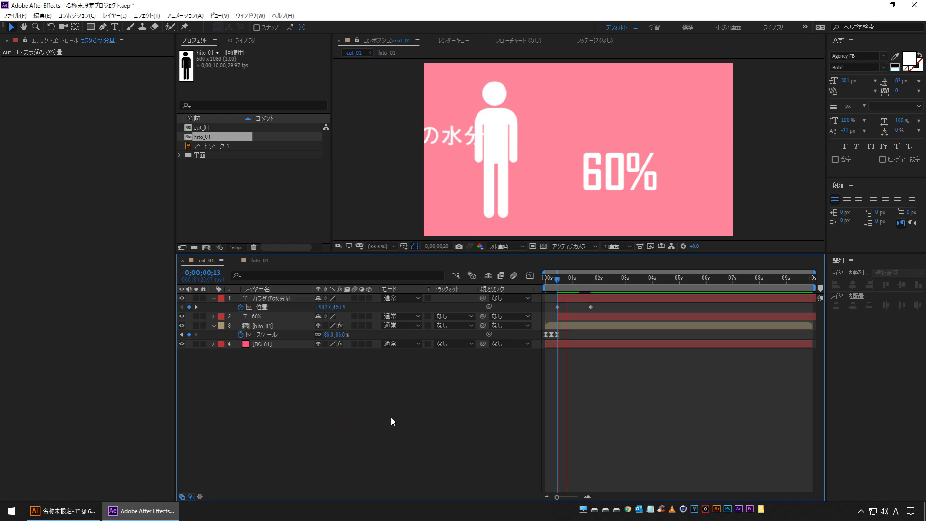
# Apply easy ease to the title's last Position keyframe, move it to 0;00;01;03, and preview the faster slide-in
pyautogui.click(590, 307)
pyautogui.press('F9')
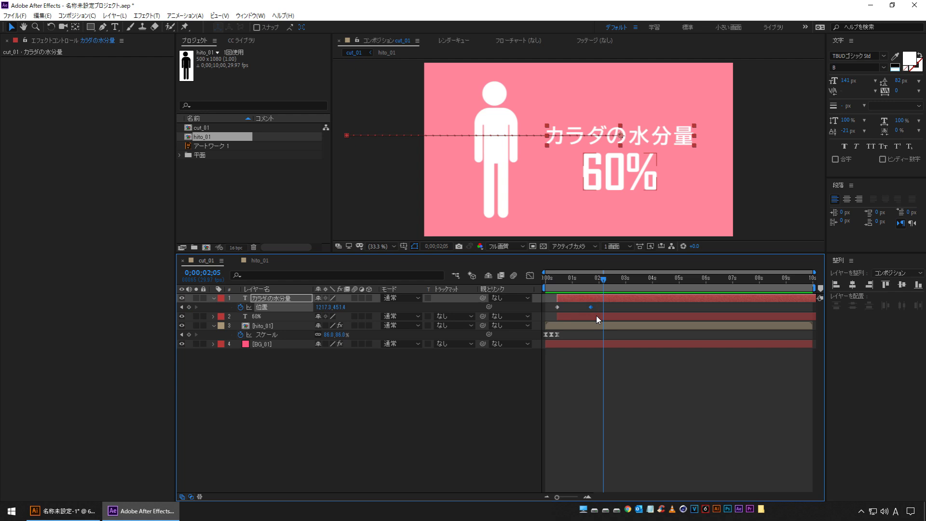
pyautogui.moveTo(591, 307); pyautogui.dragTo(574, 308)
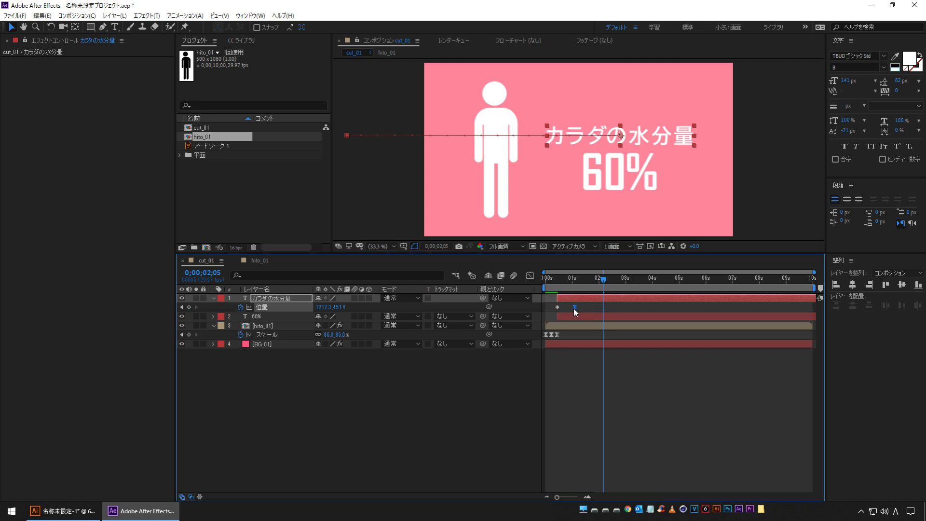
pyautogui.press('space')
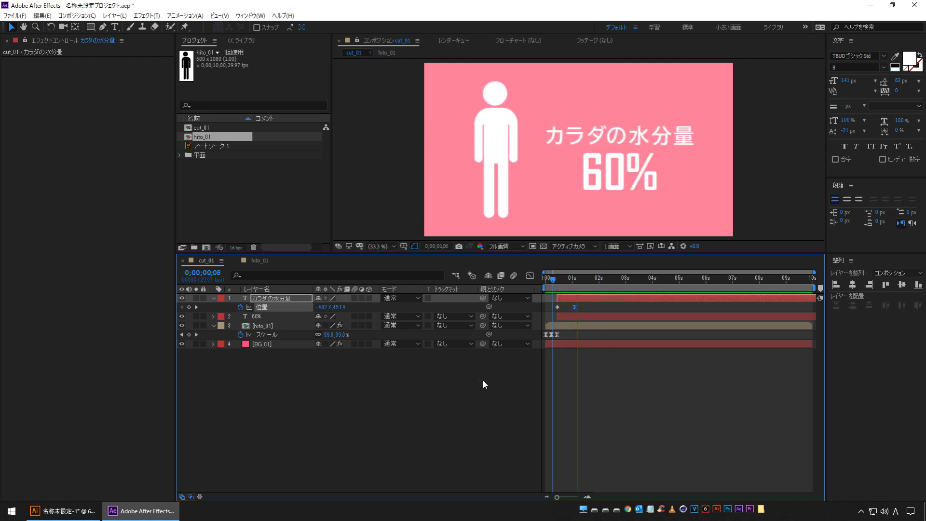
pyautogui.click(482, 382)
pyautogui.moveTo(581, 280); pyautogui.dragTo(461, 285)
pyautogui.press('space')
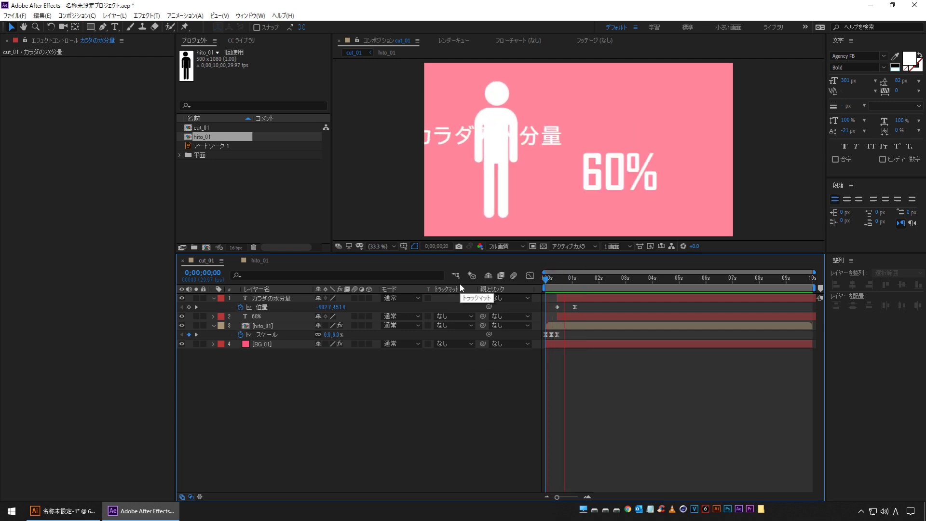
pyautogui.click(555, 283)
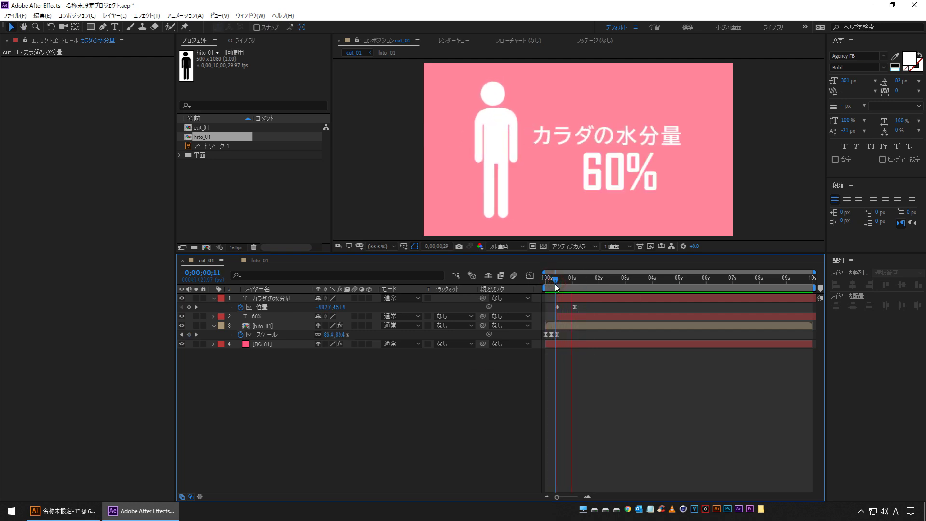
pyautogui.press('space')
pyautogui.press('space')
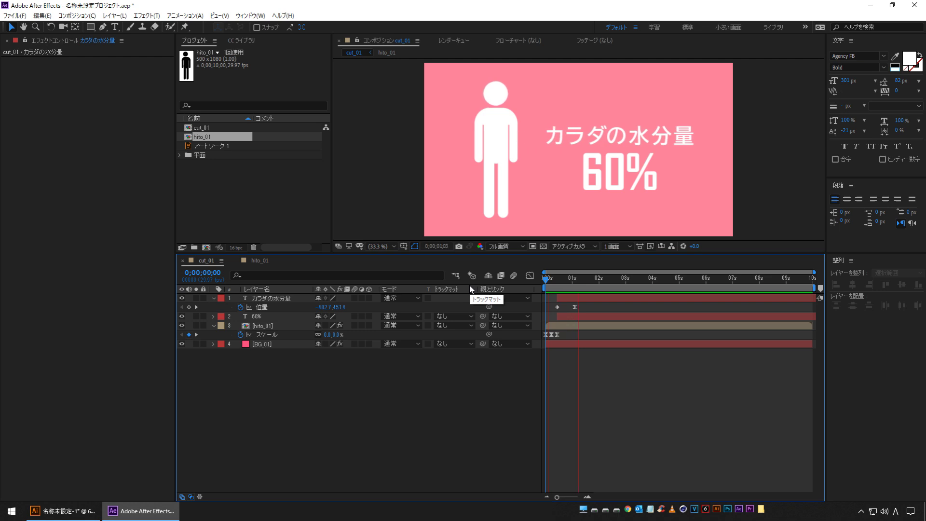
# Create a red 1920 × 1080 px solid named MATTE_01
pyautogui.moveTo(588, 279); pyautogui.dragTo(566, 282)
pyautogui.click(114, 15)
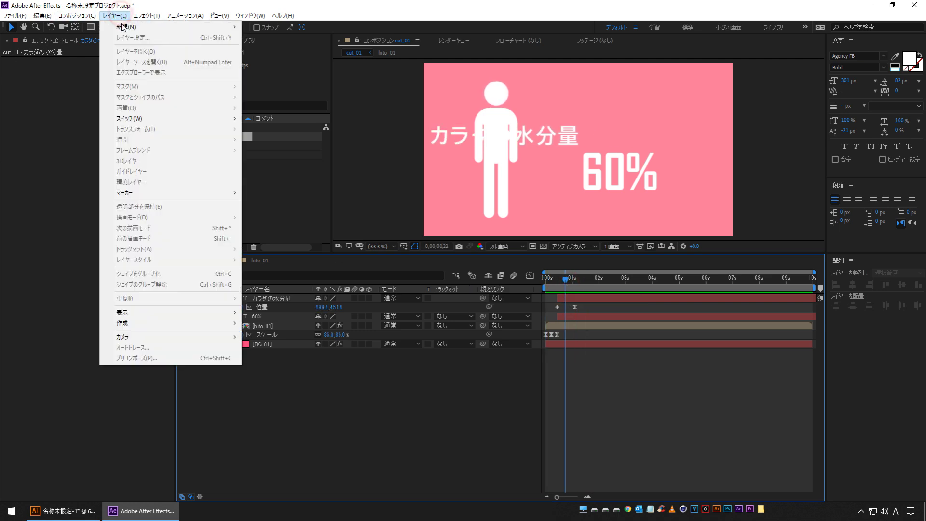
pyautogui.moveTo(128, 26)
pyautogui.click(276, 37)
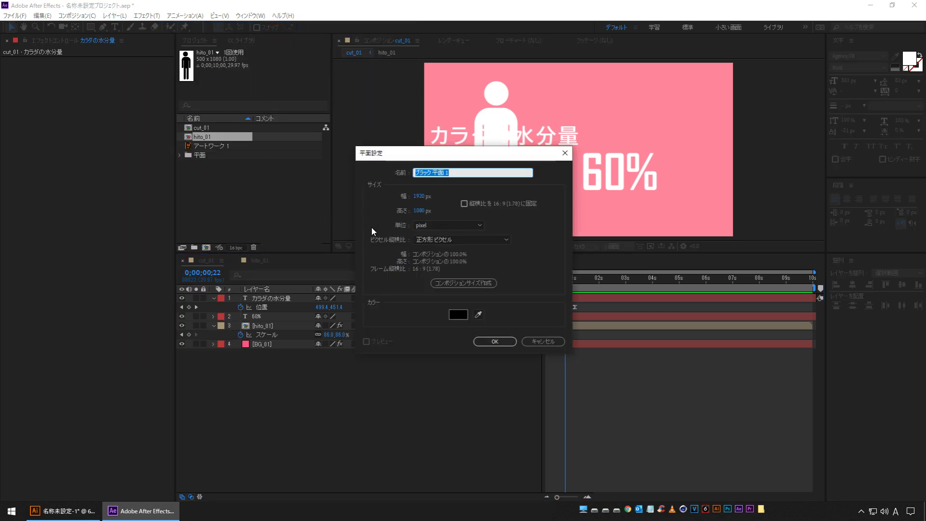
pyautogui.write('MATTE_01')
pyautogui.click(459, 314)
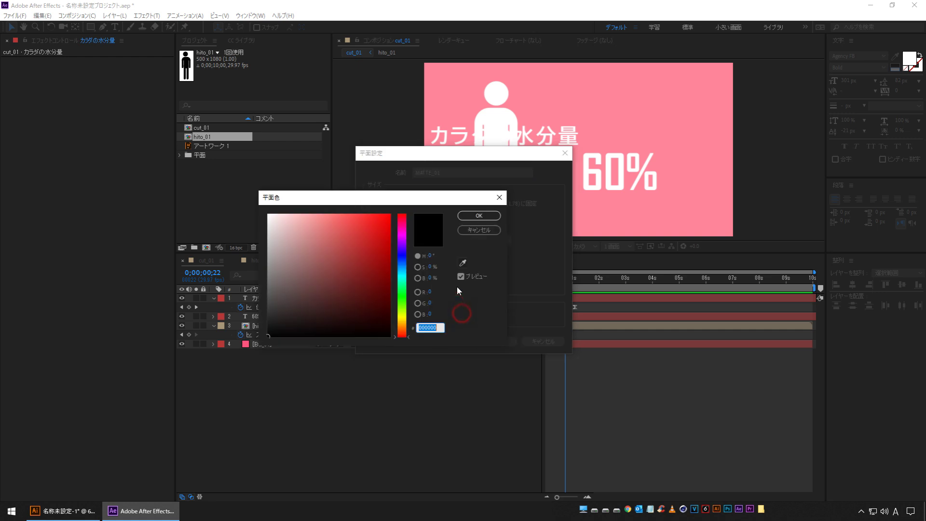
pyautogui.moveTo(386, 218); pyautogui.dragTo(415, 207)
pyautogui.click(485, 221)
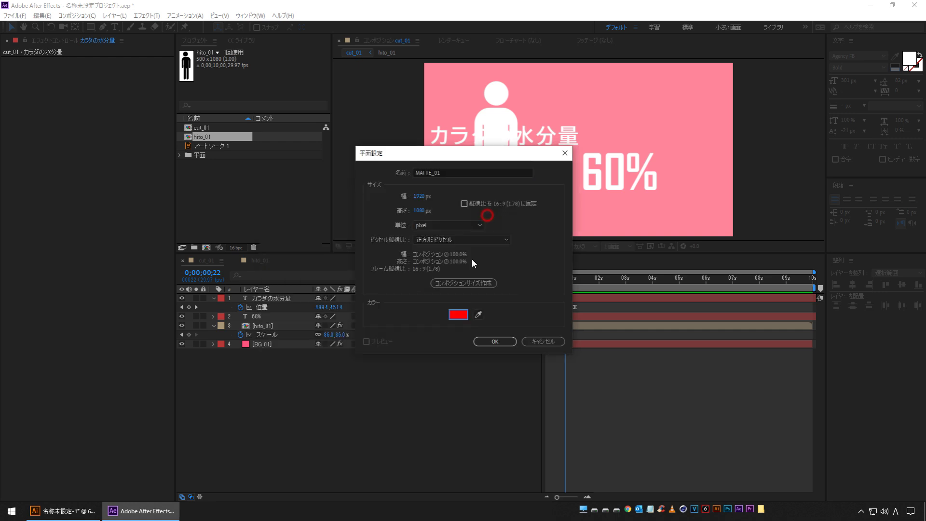
pyautogui.click(495, 342)
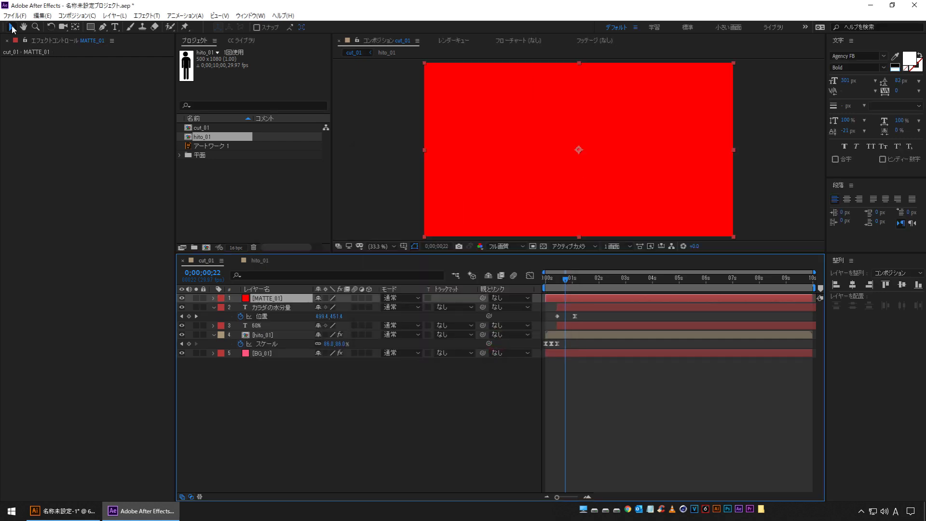
# Shift MATTE_01 left until its right edge meets the figure's right side, and use it as the title's inverted alpha matte
pyautogui.moveTo(688, 184); pyautogui.dragTo(492, 182)
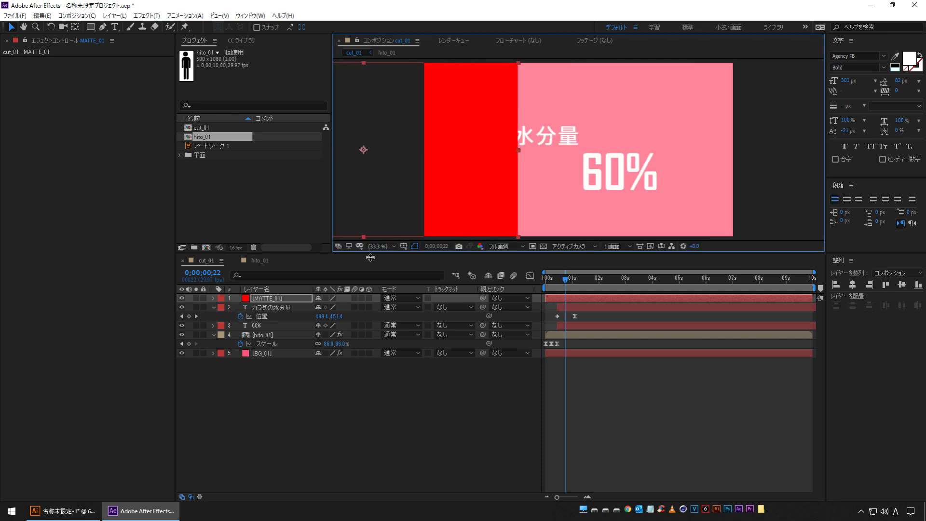
pyautogui.click(266, 299)
pyautogui.click(264, 308)
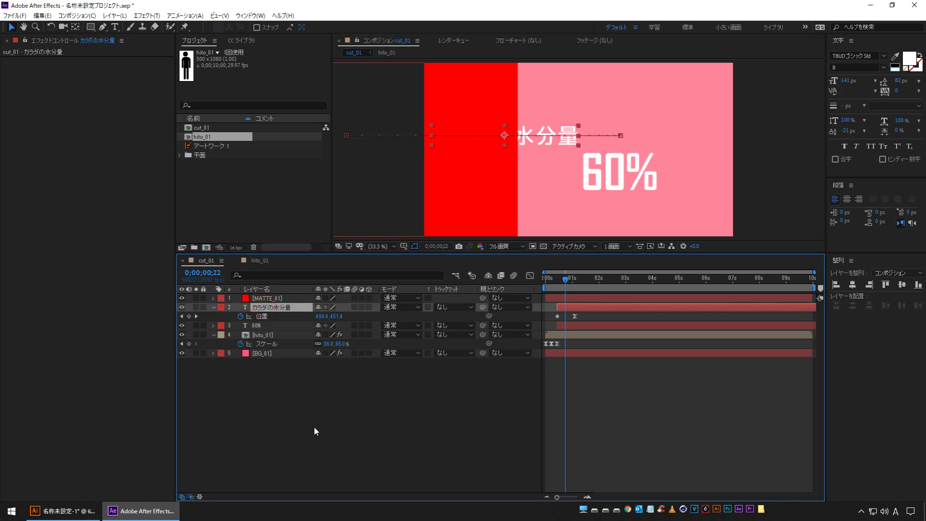
pyautogui.click(452, 308)
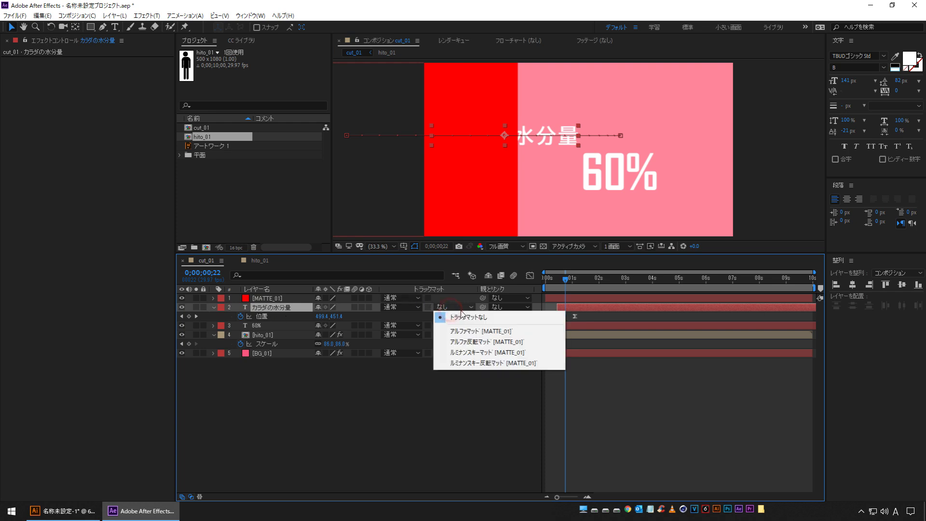
pyautogui.click(501, 340)
pyautogui.click(491, 442)
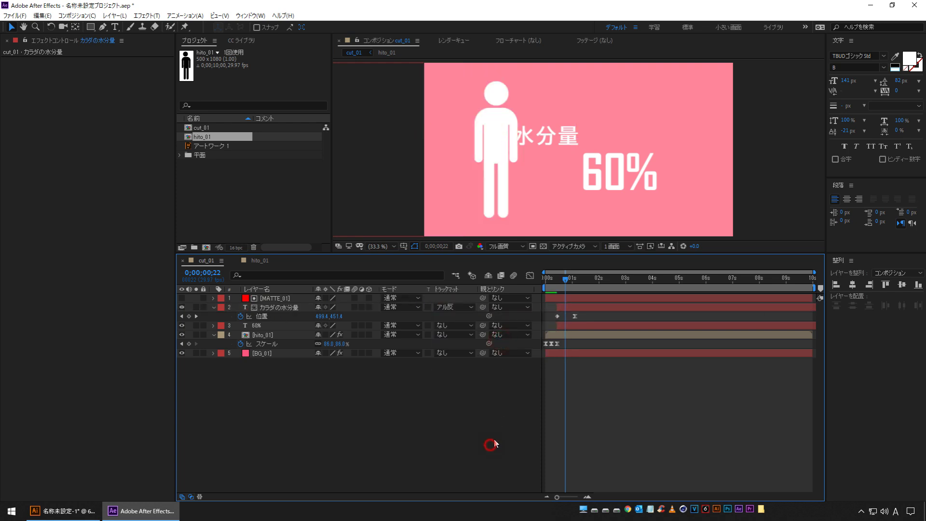
# Preview the title sliding out from behind the human figure from the start of the composition
pyautogui.click(272, 299)
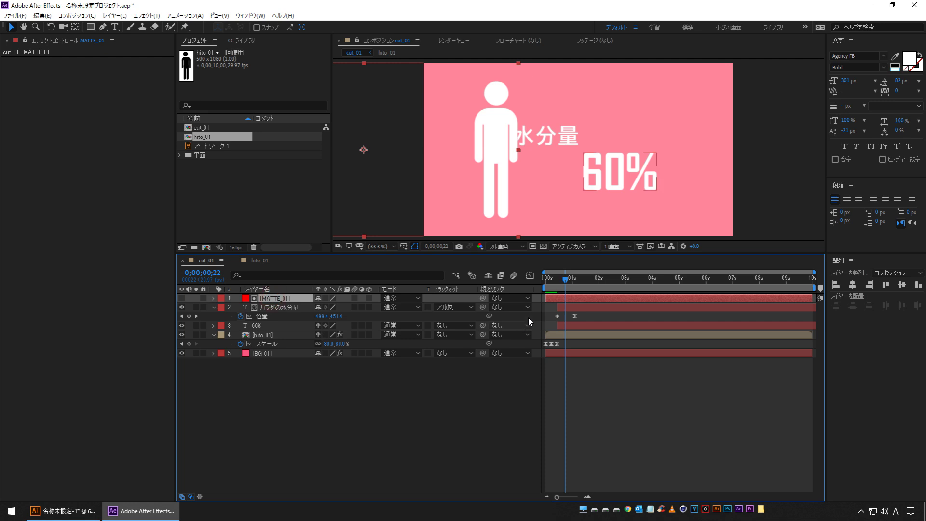
pyautogui.click(561, 281)
pyautogui.moveTo(559, 285); pyautogui.dragTo(534, 281)
pyautogui.click(442, 431)
pyautogui.press('space')
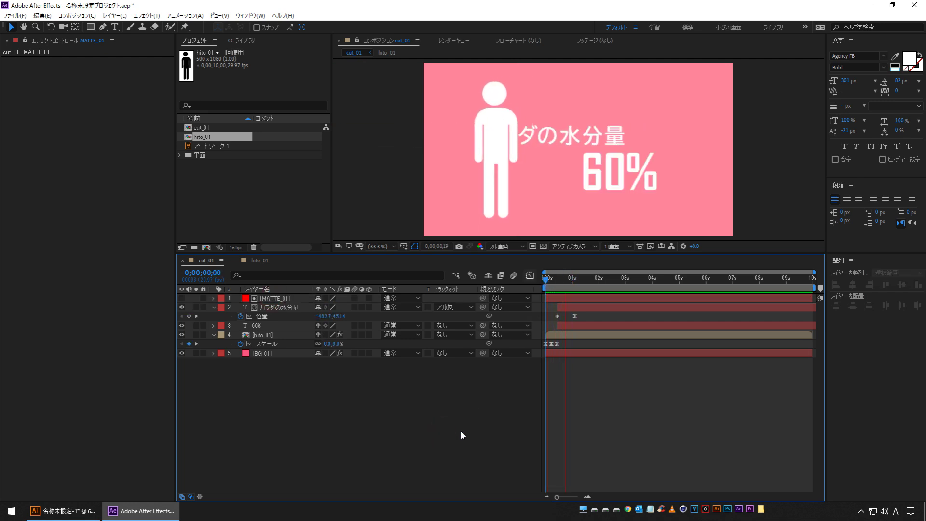
pyautogui.press('space')
pyautogui.press('space')
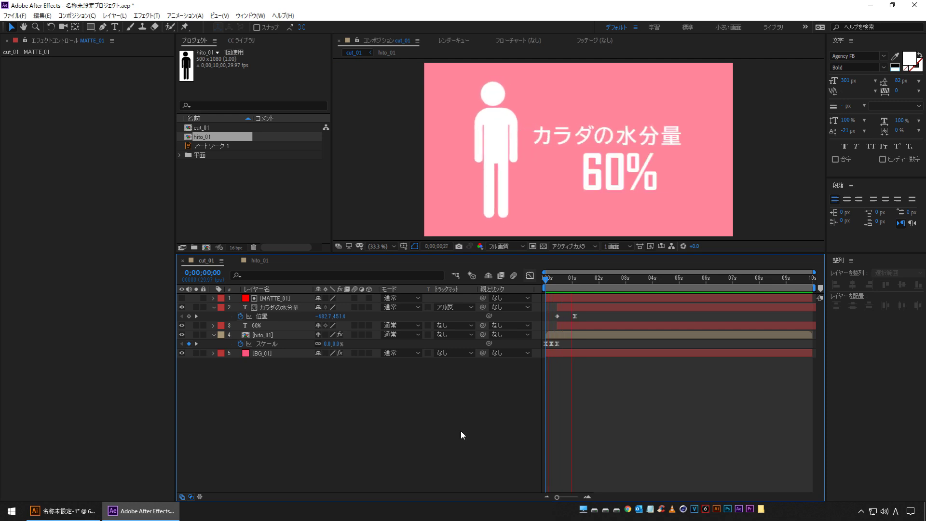
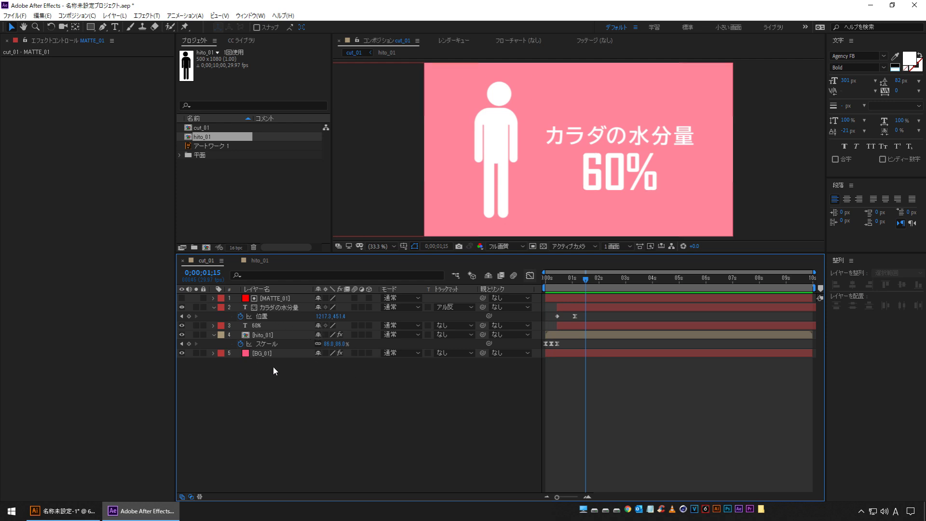
# Shift the 60% layer in time to start at the title's last Position keyframe, 0;00;01;03
pyautogui.click(183, 317)
pyautogui.click(181, 316)
pyautogui.click(264, 325)
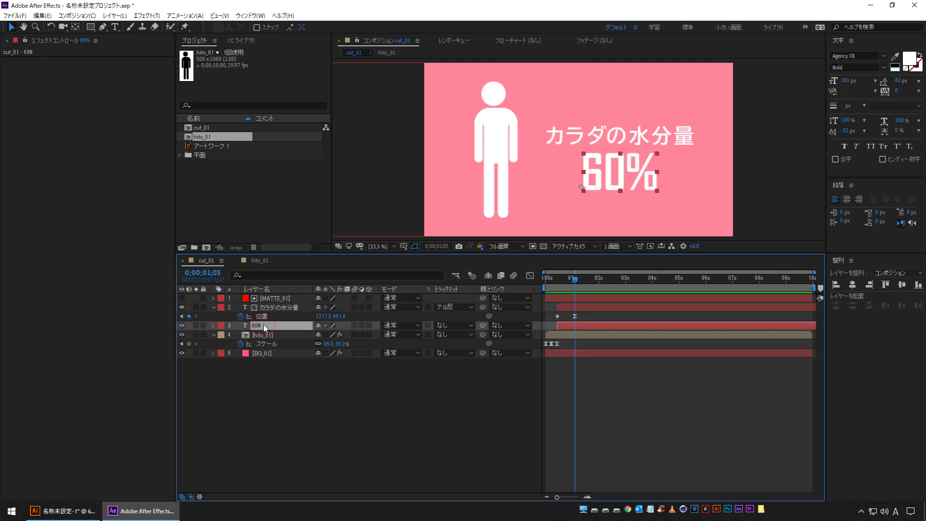
pyautogui.moveTo(621, 325); pyautogui.dragTo(634, 326)
pyautogui.click(399, 437)
# Create a 1920 × 1080 px solid named NUM_01 in blue (1800FF)
pyautogui.moveTo(586, 281)
pyautogui.mouseDown()
pyautogui.moveTo(594, 280)
pyautogui.moveTo(576, 280)
pyautogui.moveTo(589, 279)
pyautogui.mouseUp()
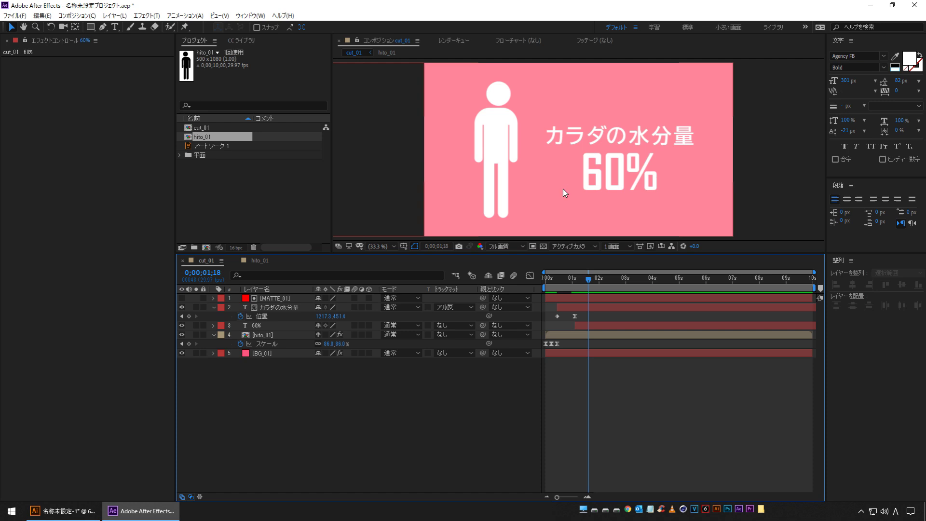
pyautogui.click(114, 15)
pyautogui.moveTo(118, 28)
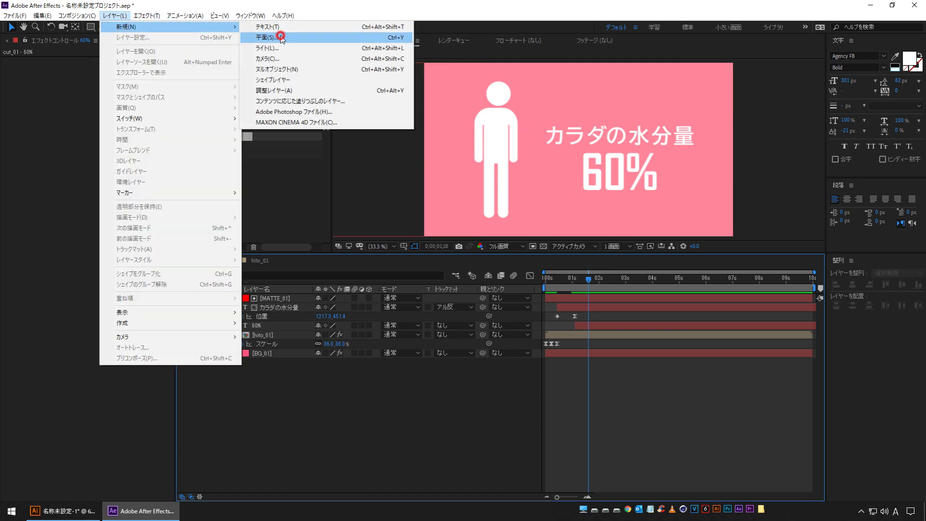
pyautogui.click(289, 39)
pyautogui.write('NUM_01')
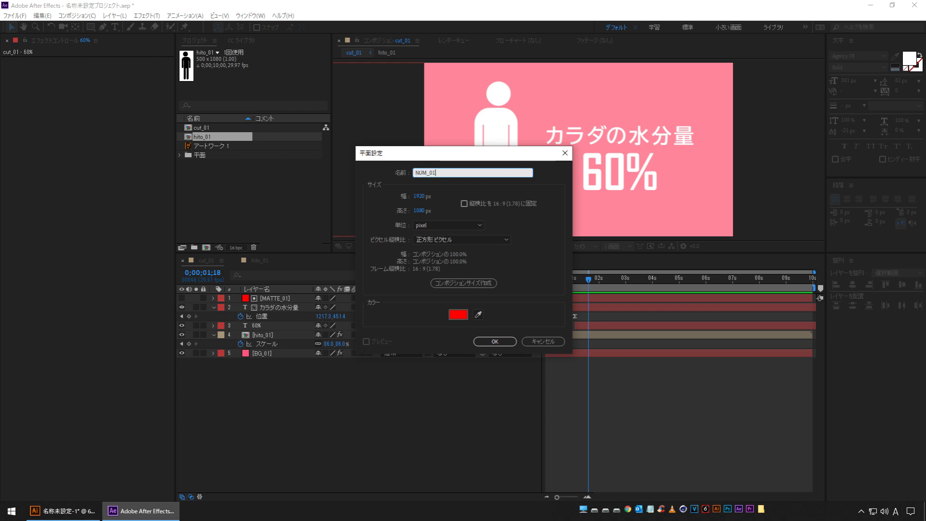
pyautogui.click(465, 312)
pyautogui.click(401, 253)
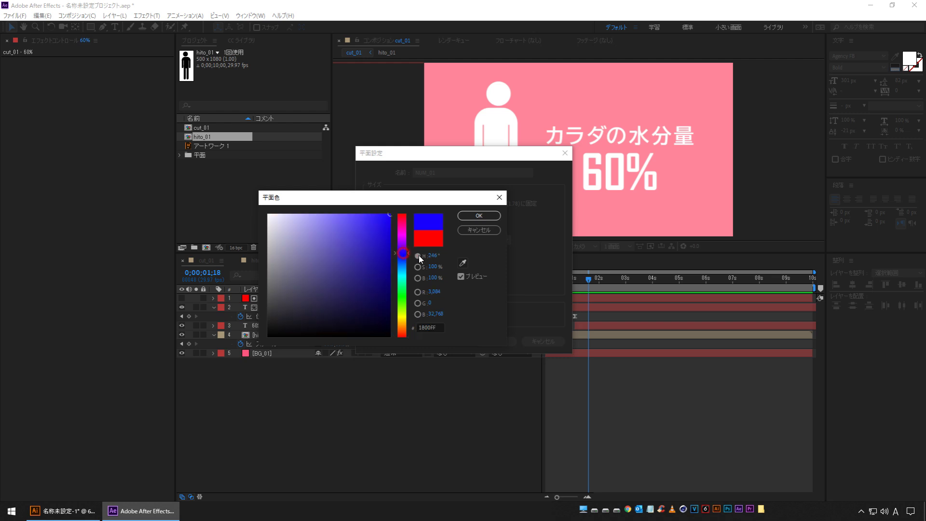
pyautogui.click(465, 215)
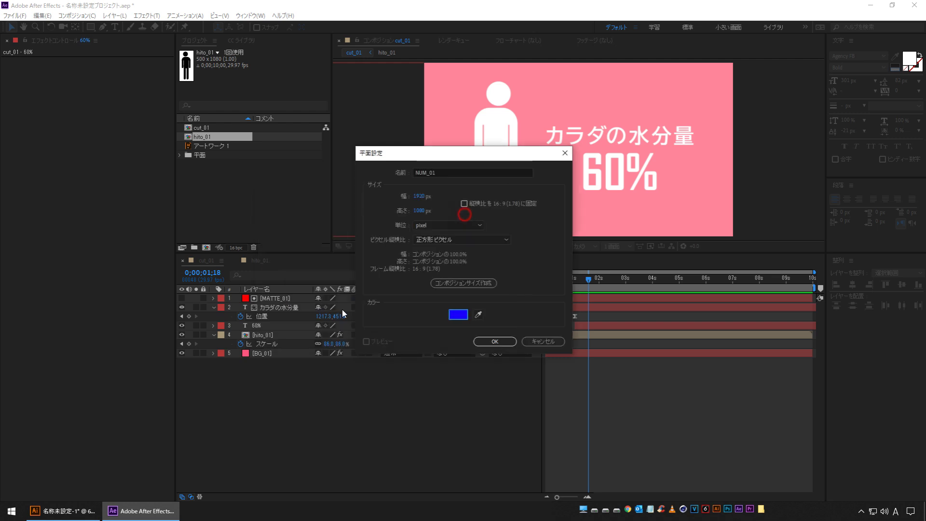
pyautogui.click(494, 342)
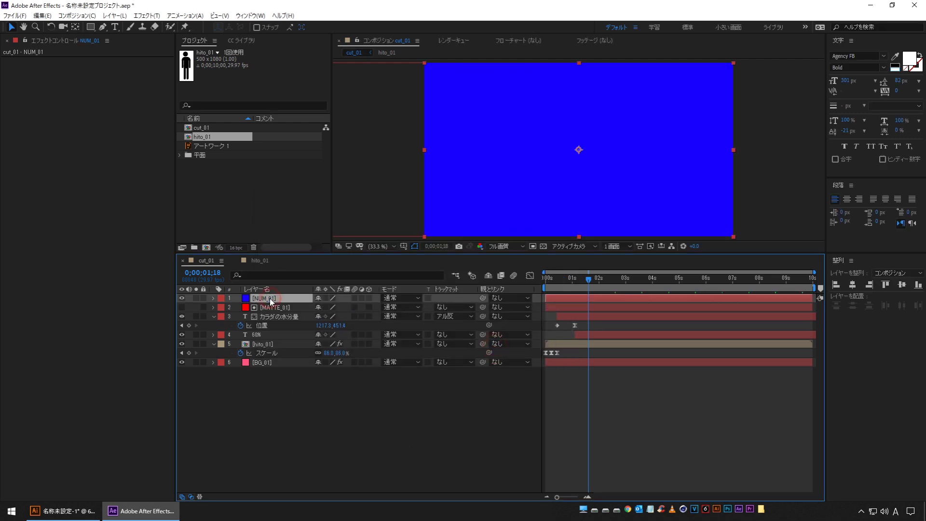
# Align the start of NUM_01 with the 60% layer at 0;00;01;03 and place it directly above that layer
pyautogui.moveTo(558, 299); pyautogui.dragTo(601, 298)
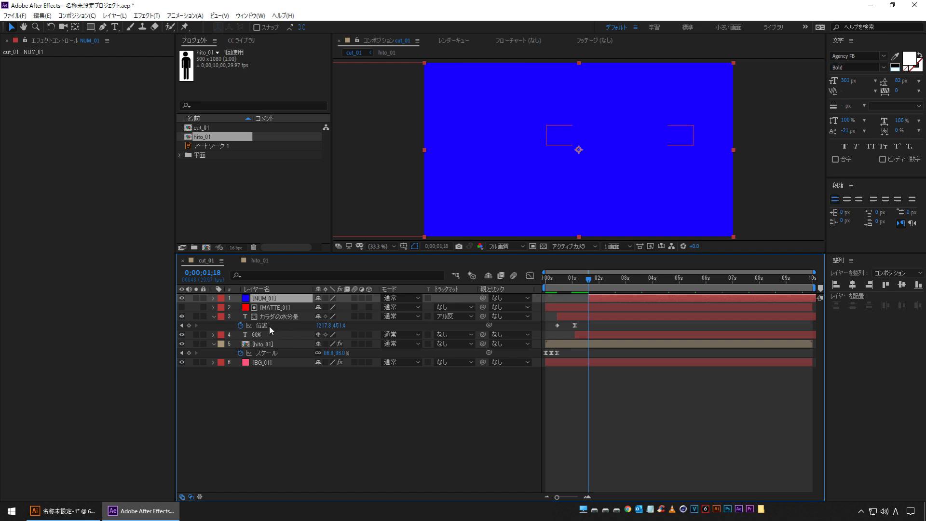
pyautogui.click(256, 336)
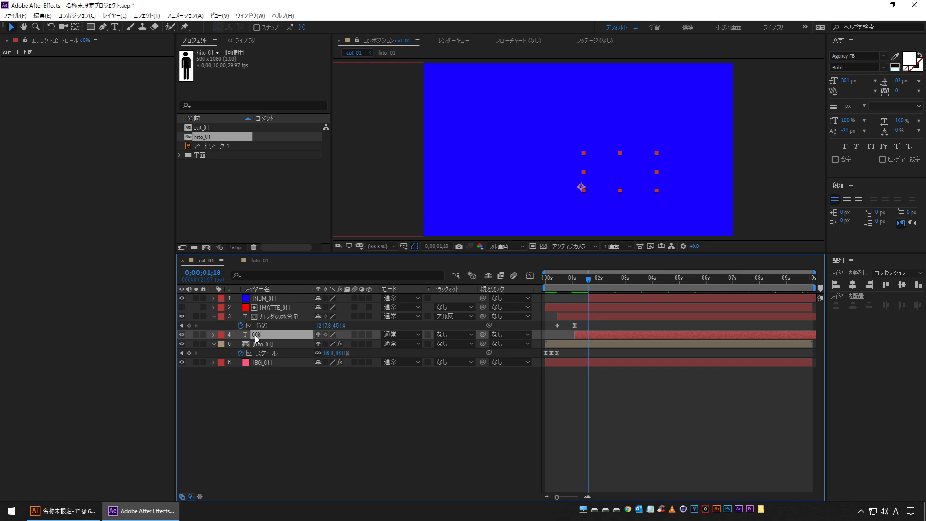
pyautogui.press('i')
pyautogui.click(594, 297)
pyautogui.press('[')
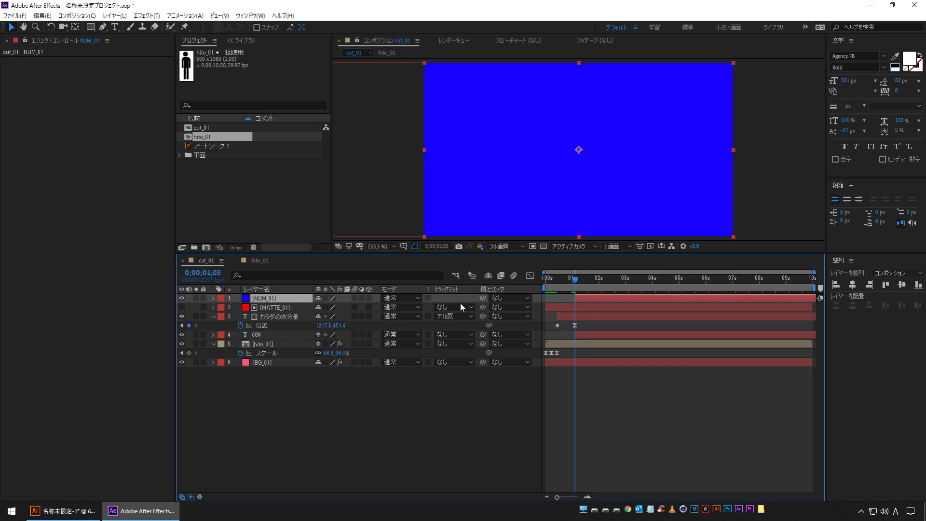
pyautogui.moveTo(265, 299); pyautogui.dragTo(260, 330)
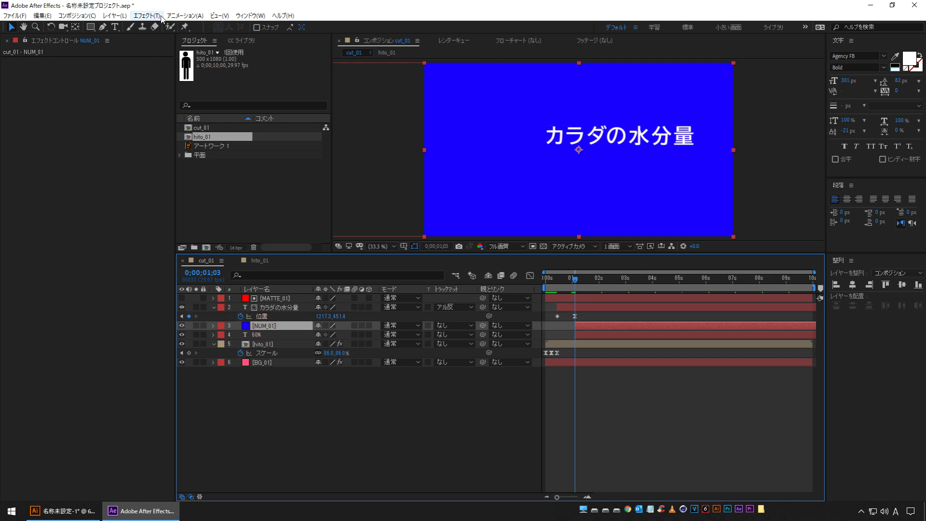
# Apply the 番号 text effect to the NUM_01 solid, using the Agency FB font in Bold style
pyautogui.click(146, 16)
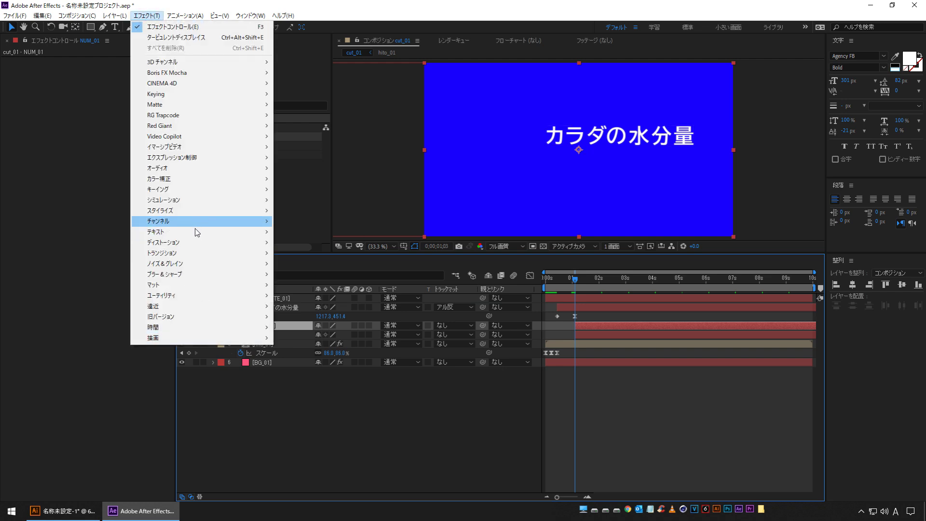
pyautogui.moveTo(192, 230)
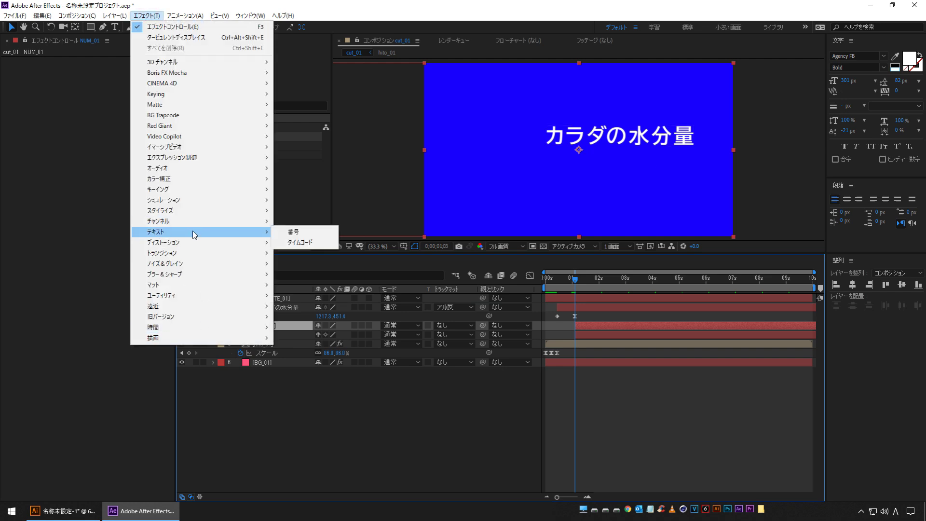
pyautogui.click(307, 232)
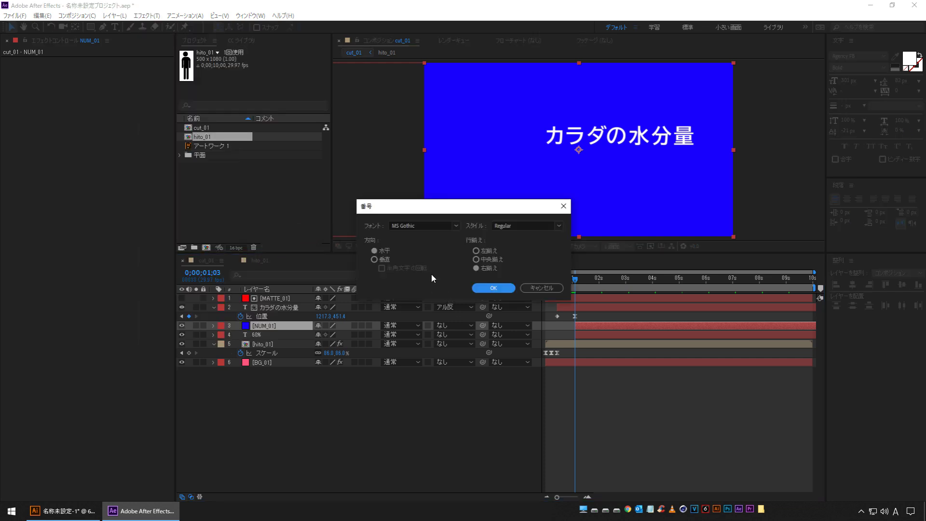
pyautogui.click(449, 226)
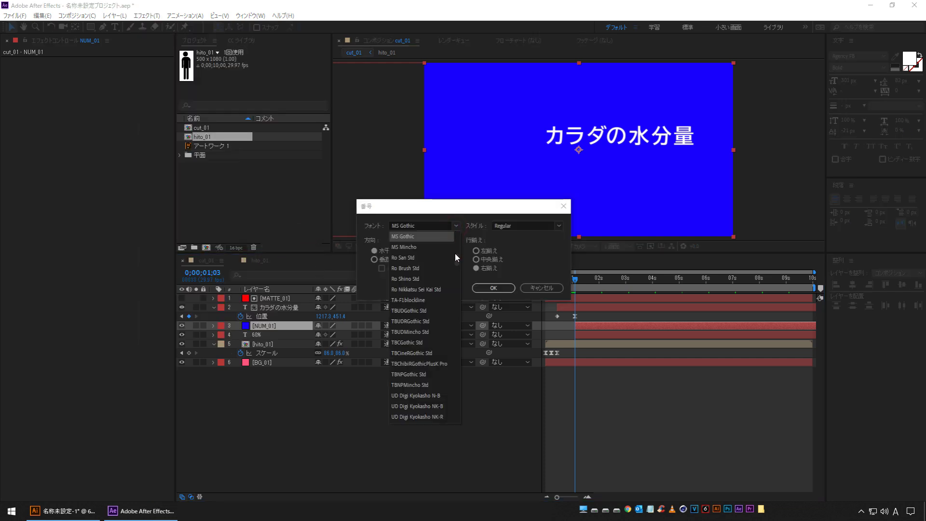
pyautogui.moveTo(455, 260); pyautogui.dragTo(460, 303)
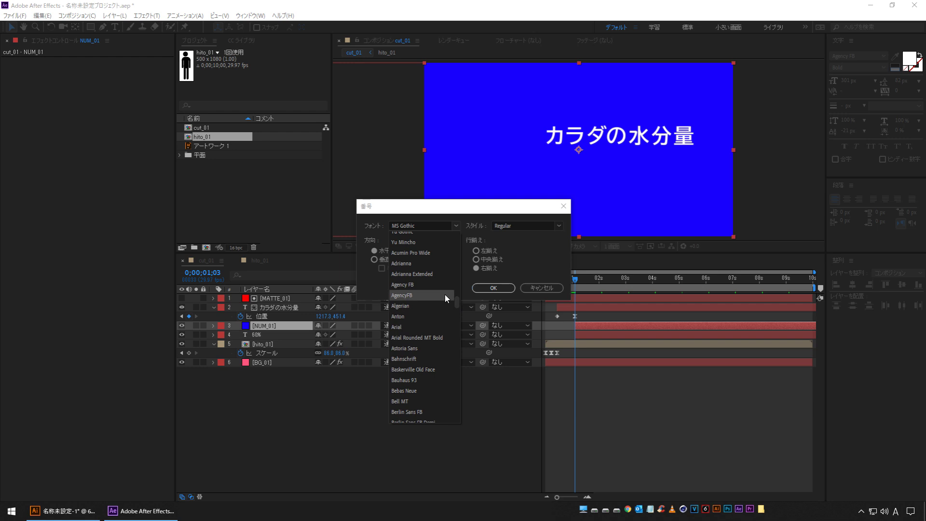
pyautogui.click(433, 285)
pyautogui.click(559, 227)
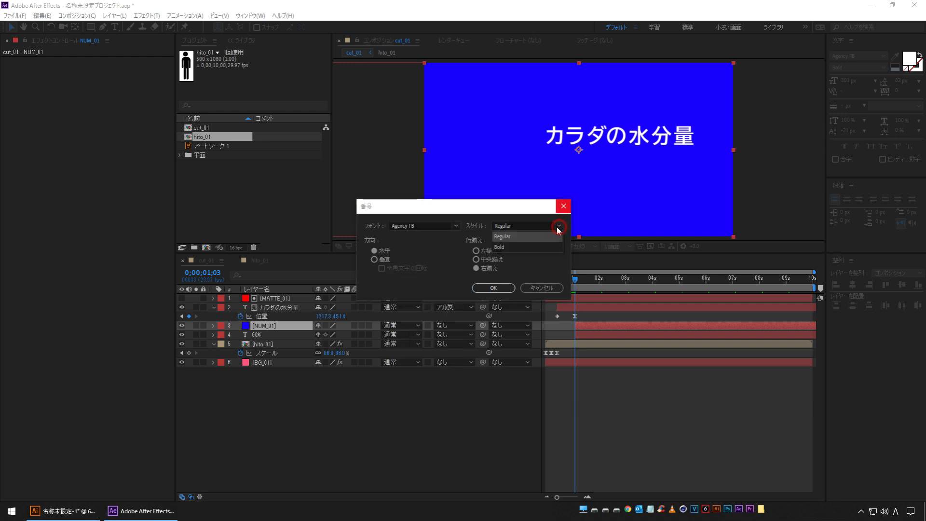
pyautogui.click(502, 247)
pyautogui.click(494, 288)
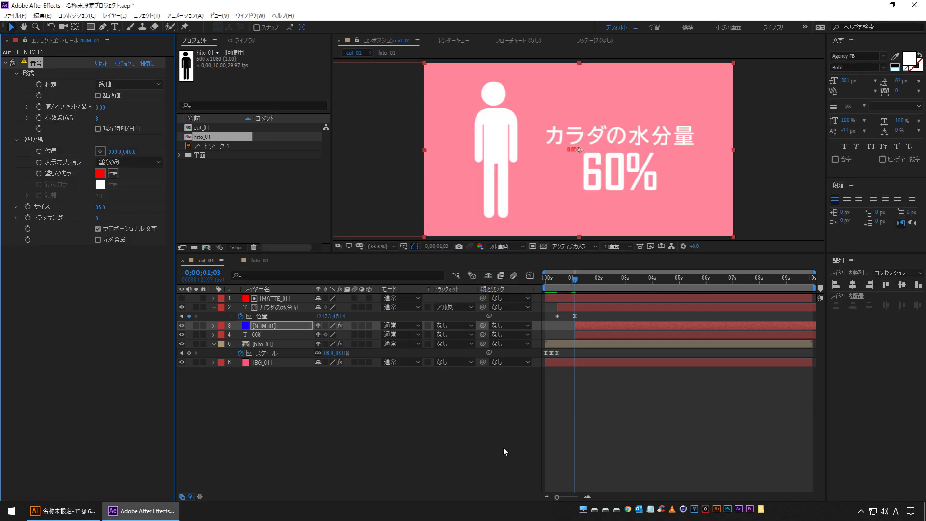
# Enlarge the red number to match the 60% digits and position it over them at 1230, 682
pyautogui.moveTo(578, 284); pyautogui.dragTo(598, 284)
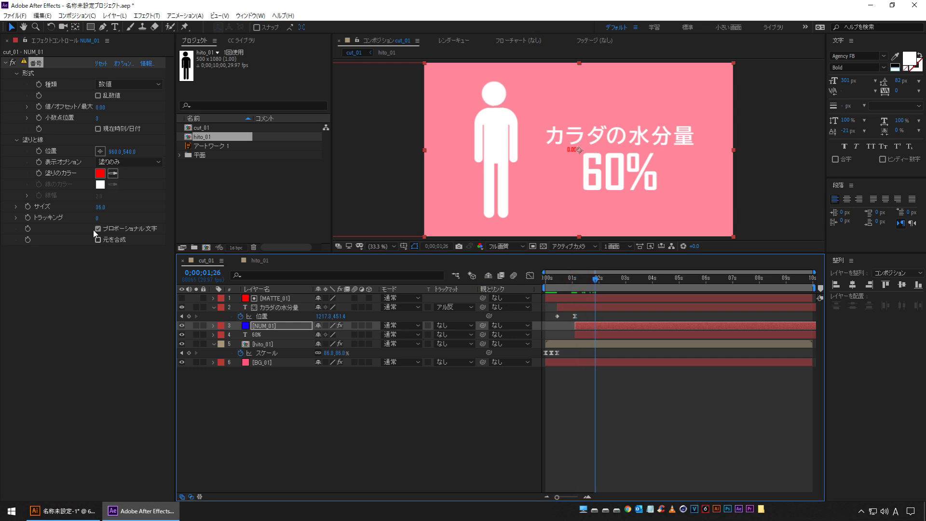
pyautogui.moveTo(100, 207); pyautogui.dragTo(206, 200)
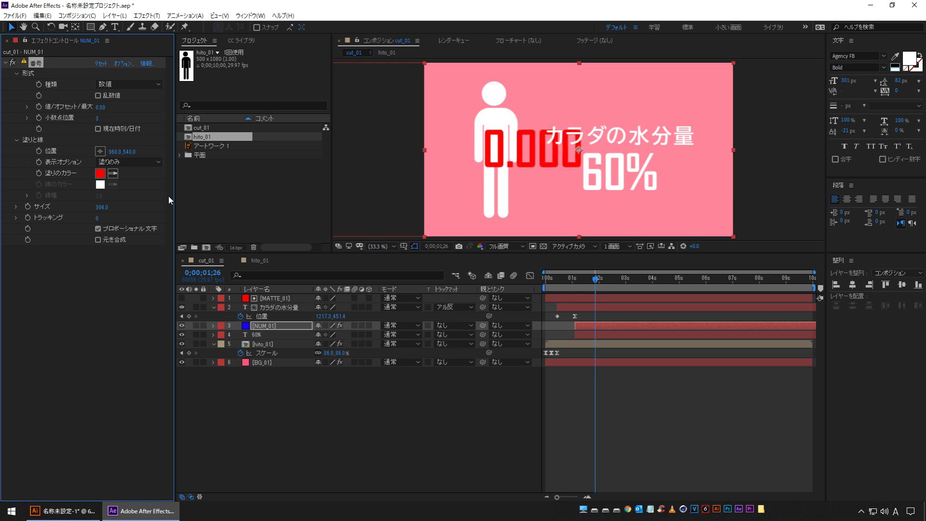
pyautogui.moveTo(130, 152); pyautogui.dragTo(198, 156)
pyautogui.moveTo(112, 151); pyautogui.dragTo(238, 149)
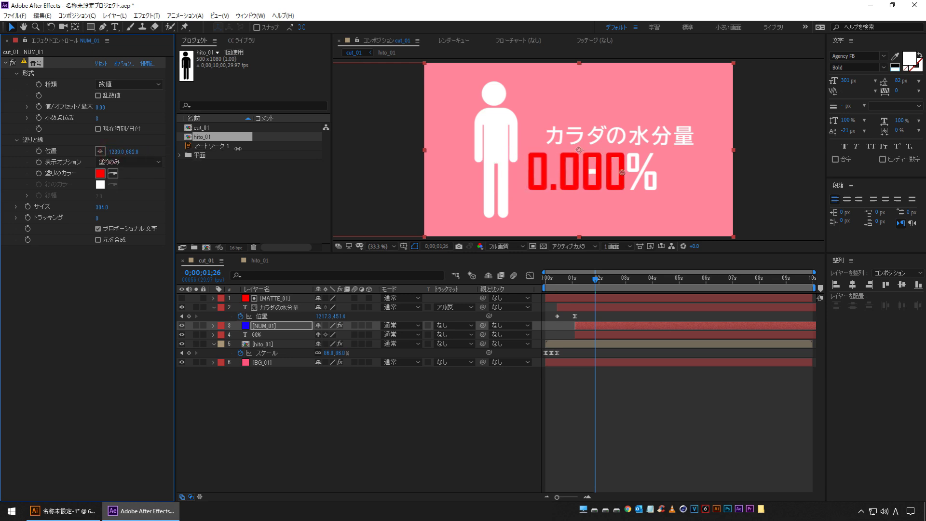
# Set the 番号 effect's type to 数値[先頭はゼロ] and its decimal places to 0
pyautogui.click(281, 326)
pyautogui.press('j')
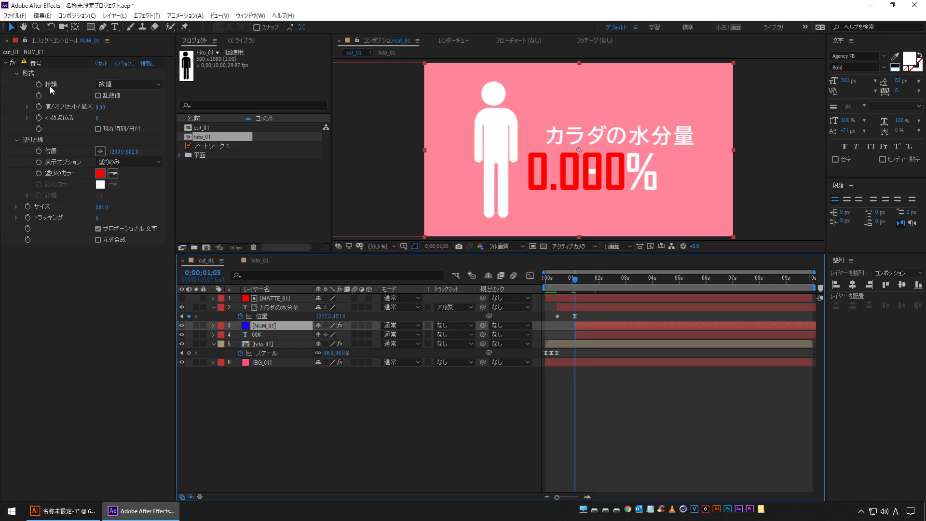
pyautogui.click(127, 85)
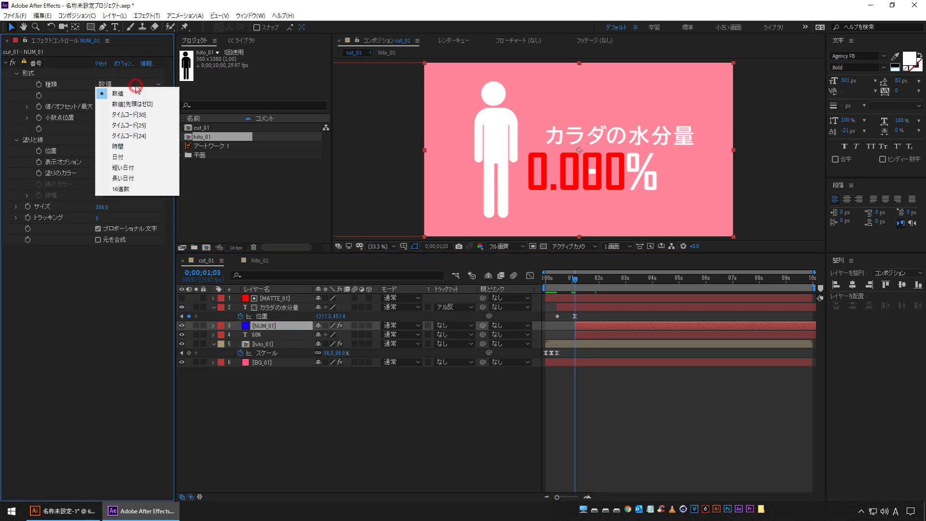
pyautogui.click(155, 106)
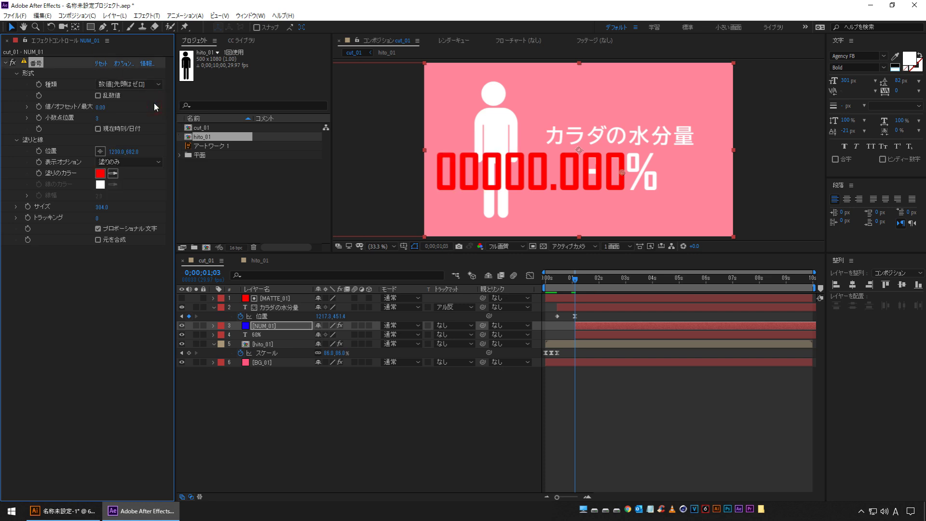
pyautogui.moveTo(97, 118); pyautogui.dragTo(42, 127)
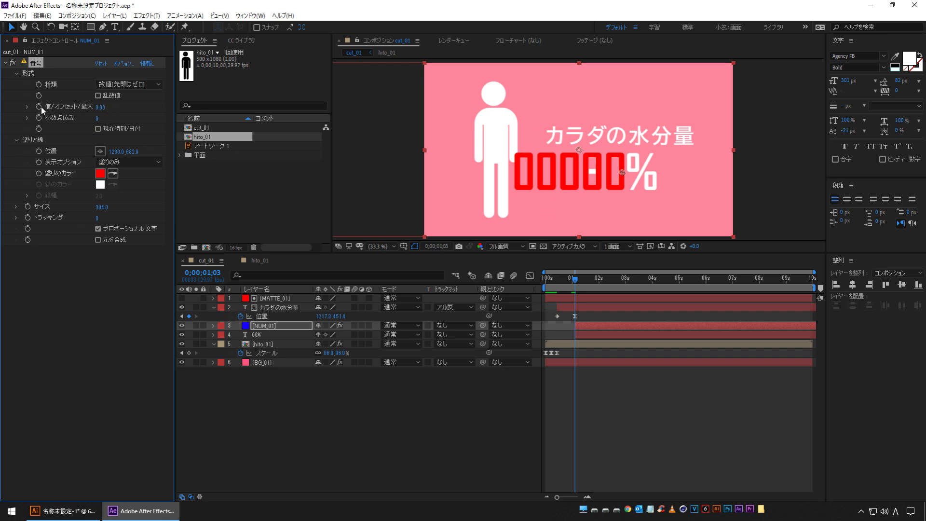
# Keyframe the number's 値/オフセット/最大 value from 0 at 0;00;01;03 to 60 at 0;00;02;25
pyautogui.moveTo(589, 282); pyautogui.dragTo(622, 283)
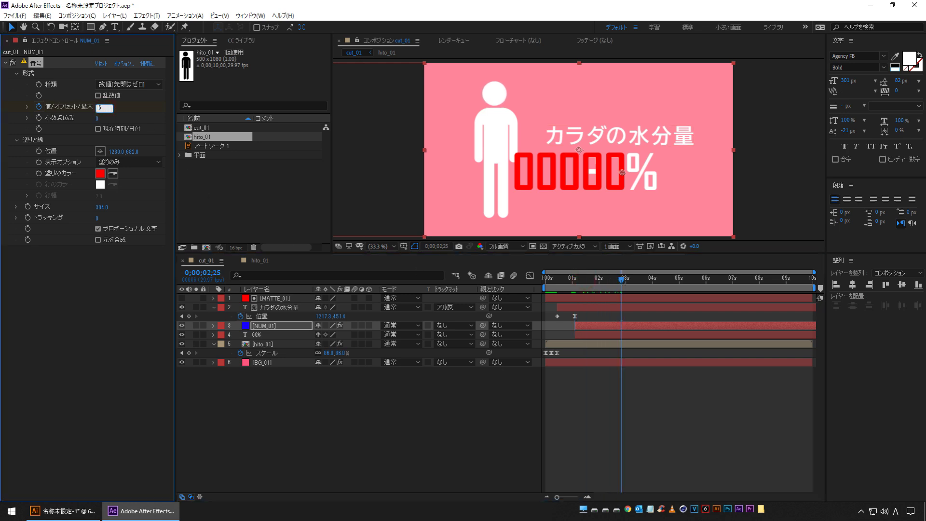
pyautogui.write('0')
pyautogui.press('Return')
# Preview the count-up animation, first with all layers and again with only the NUM_01 layer soloed
pyautogui.click(574, 282)
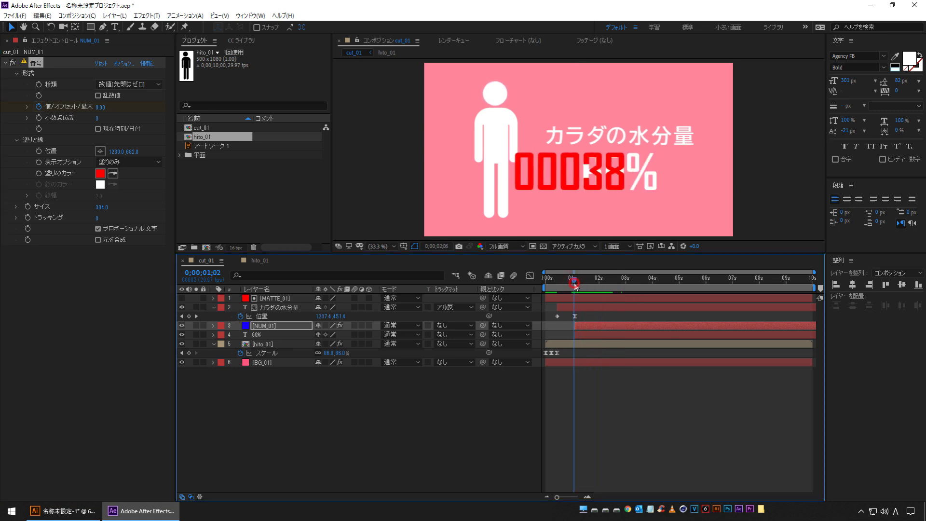
pyautogui.press('space')
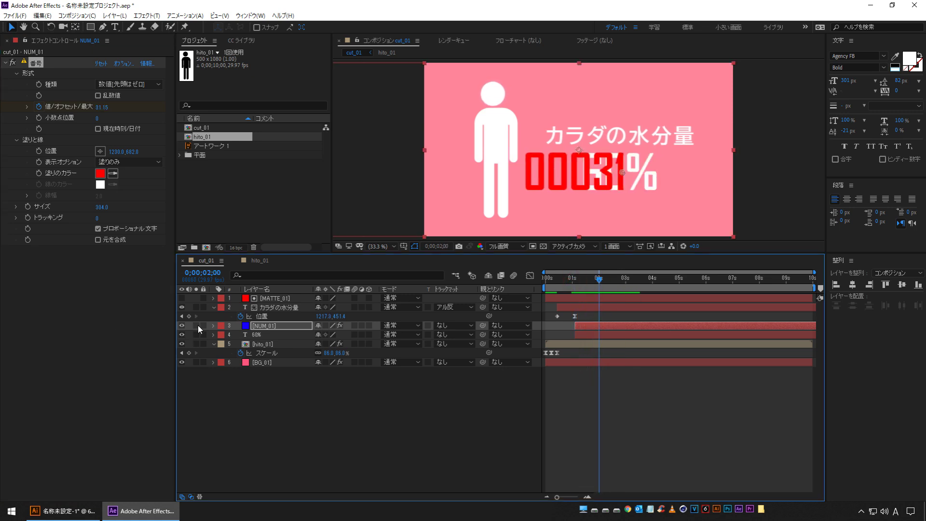
pyautogui.click(196, 325)
pyautogui.click(575, 282)
pyautogui.press('space')
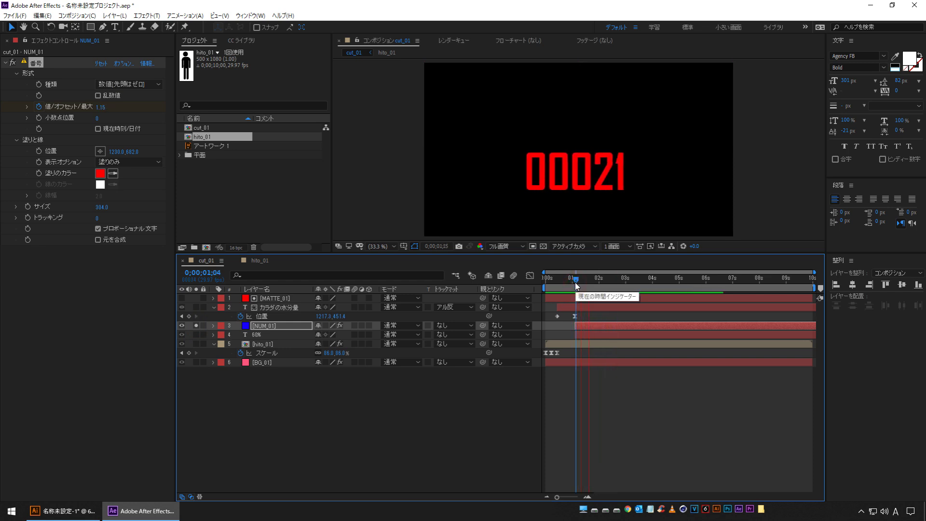
pyautogui.moveTo(576, 285); pyautogui.dragTo(575, 286)
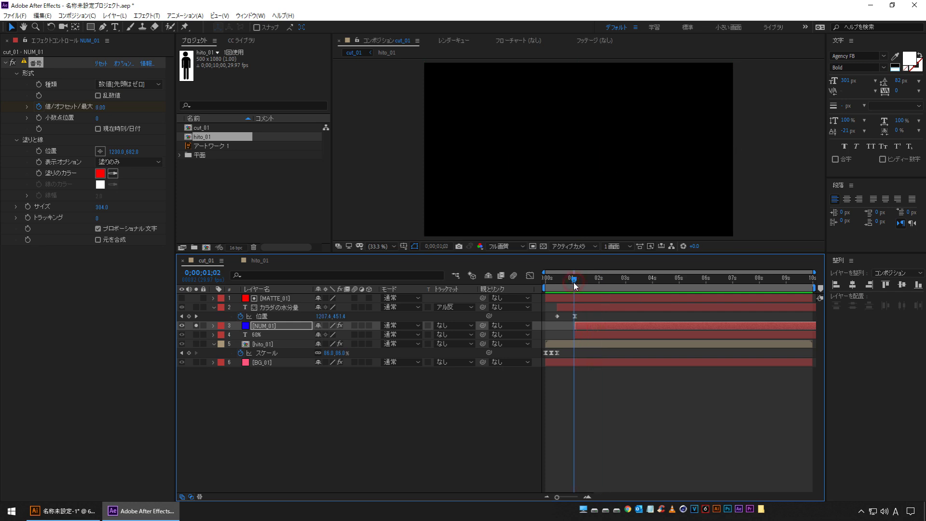
pyautogui.click(574, 286)
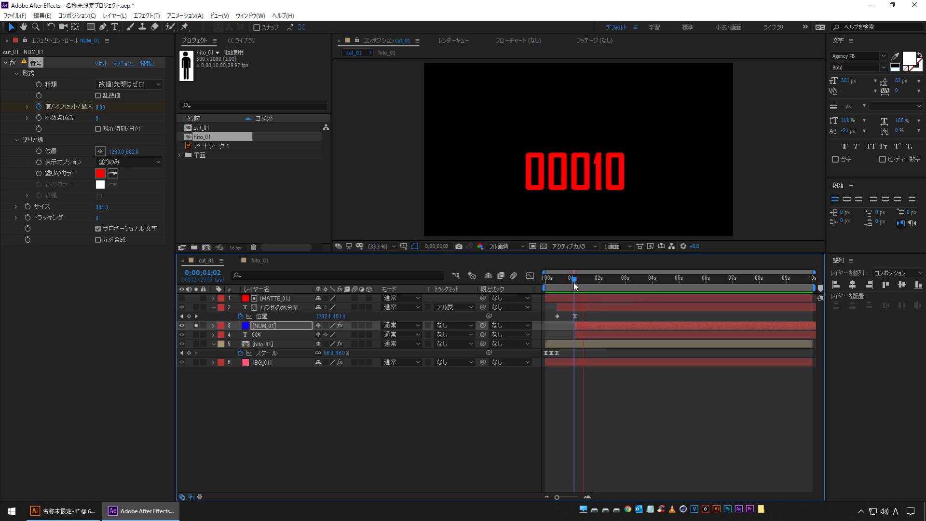
pyautogui.moveTo(575, 286); pyautogui.dragTo(588, 285)
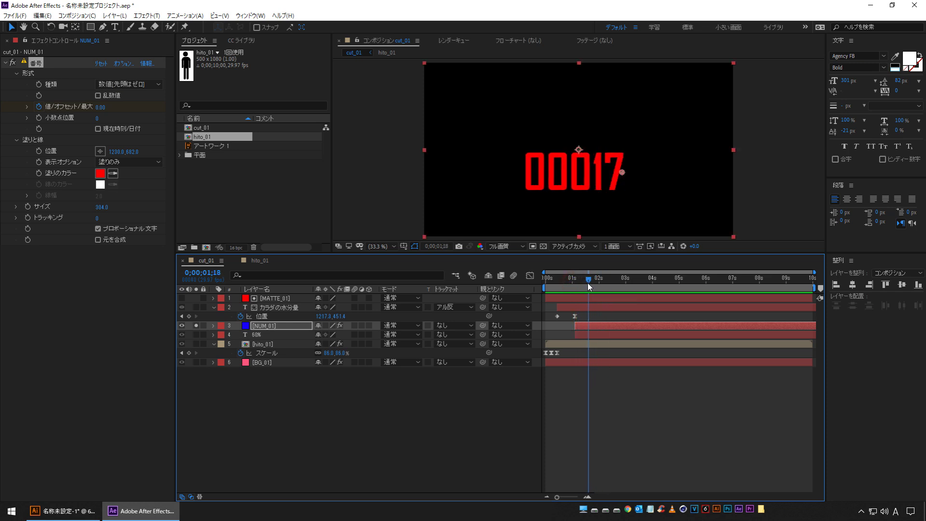
# Turn off プロポーショナル文字 for the number, preview the count, and unsolo the NUM_01 layer
pyautogui.click(96, 232)
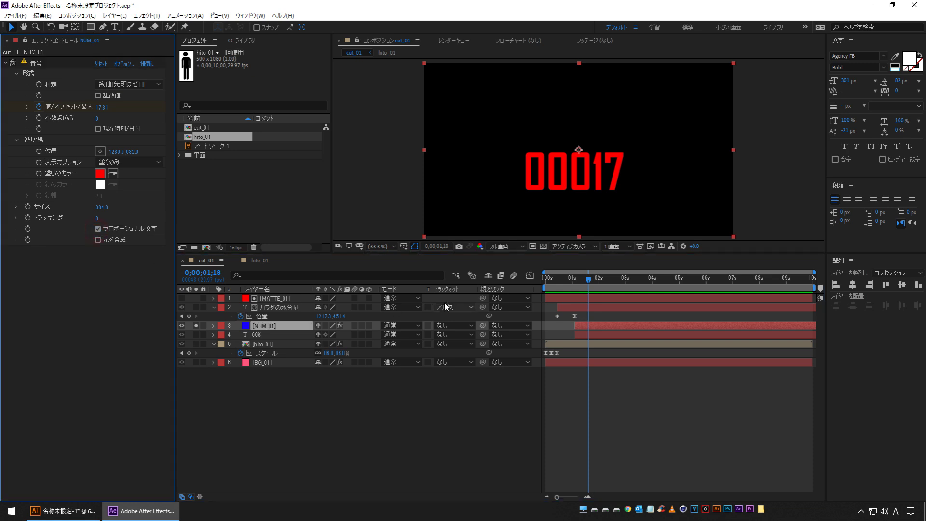
pyautogui.click(98, 230)
pyautogui.click(573, 280)
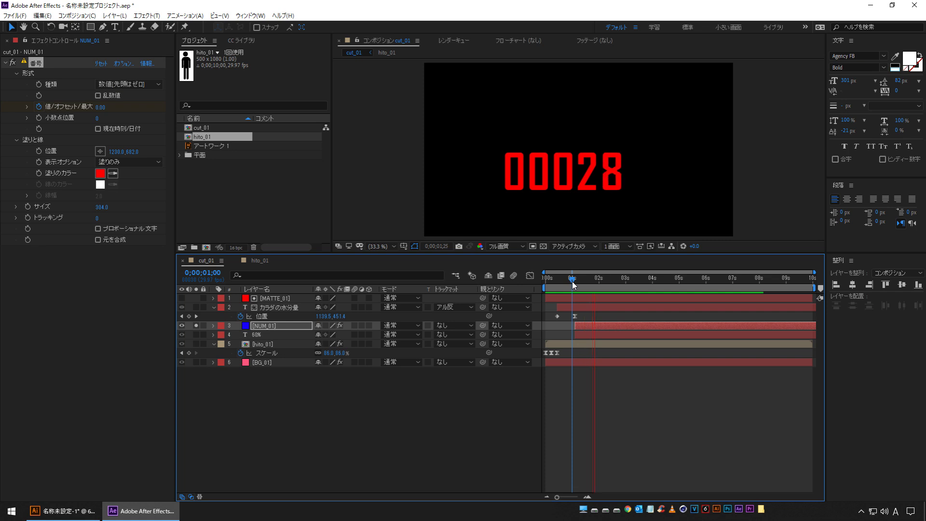
pyautogui.press('space')
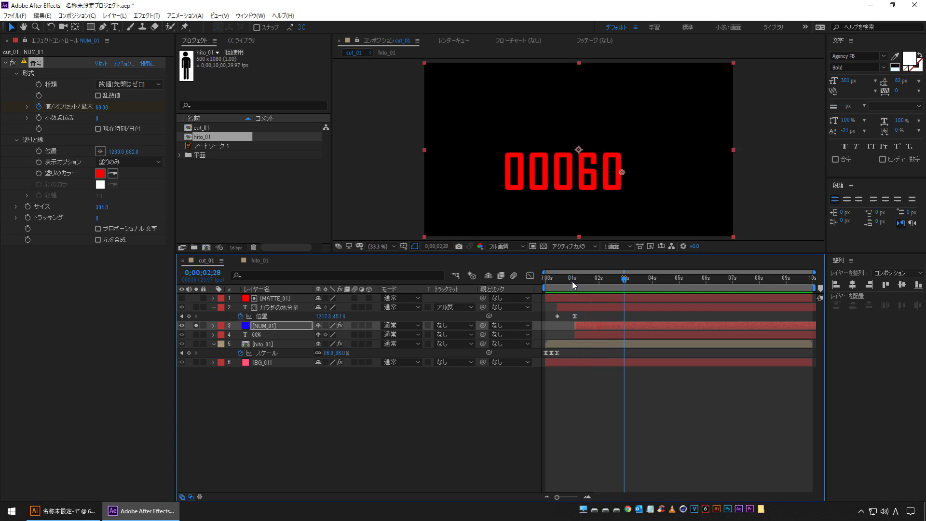
pyautogui.click(196, 326)
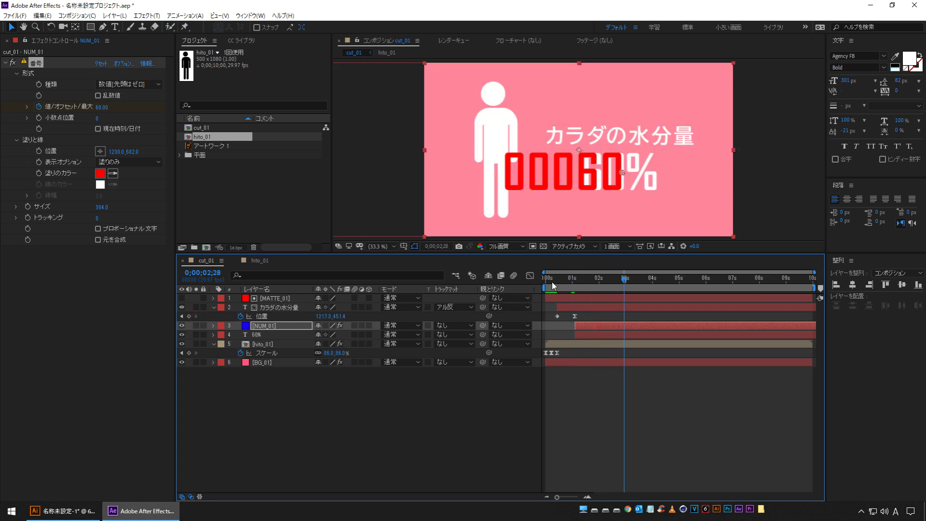
# Tighten the number's tracking to -5 and shift the number slightly right toward the % sign
pyautogui.moveTo(569, 286); pyautogui.dragTo(621, 272)
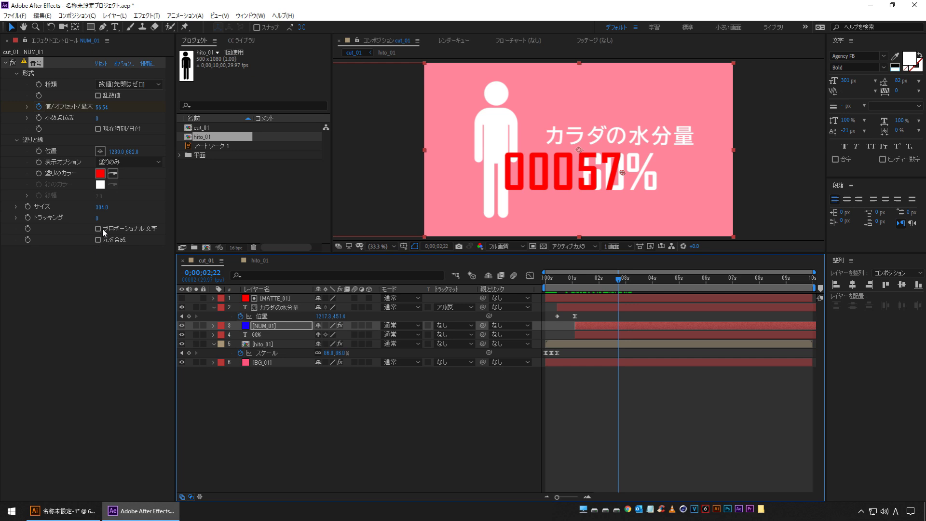
pyautogui.moveTo(96, 219); pyautogui.dragTo(93, 218)
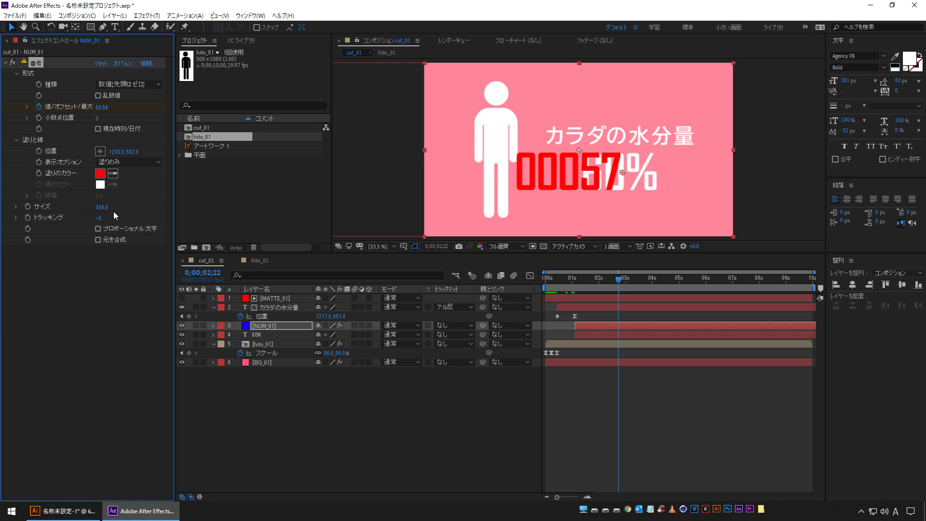
pyautogui.press('Up')
pyautogui.press('Up')
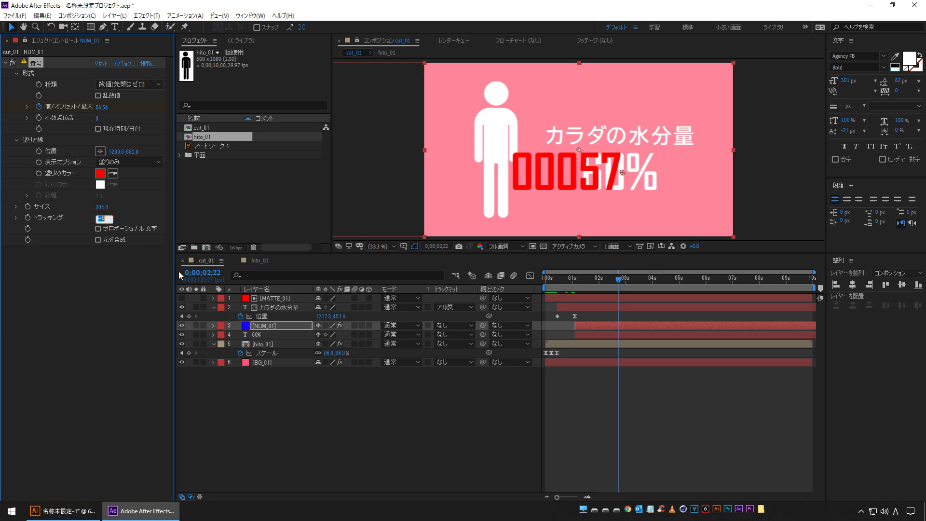
pyautogui.press('Down')
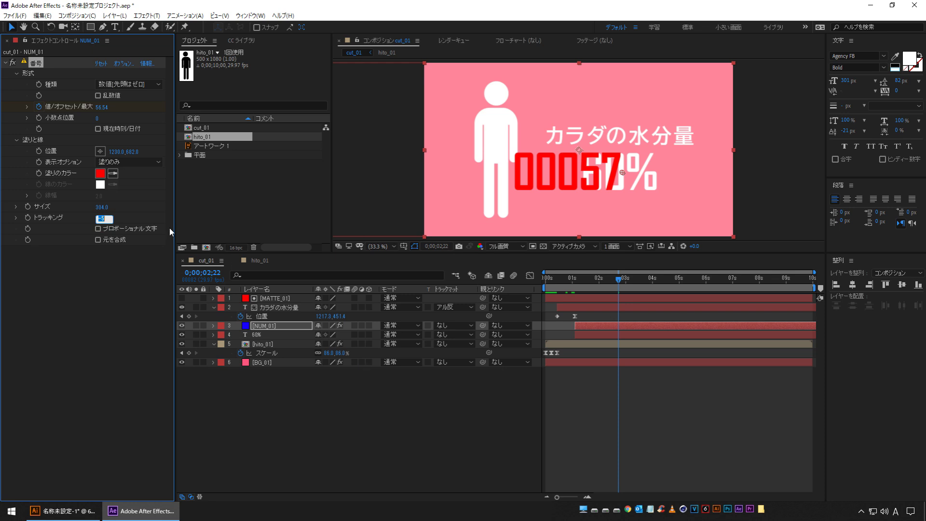
pyautogui.moveTo(113, 154); pyautogui.dragTo(119, 152)
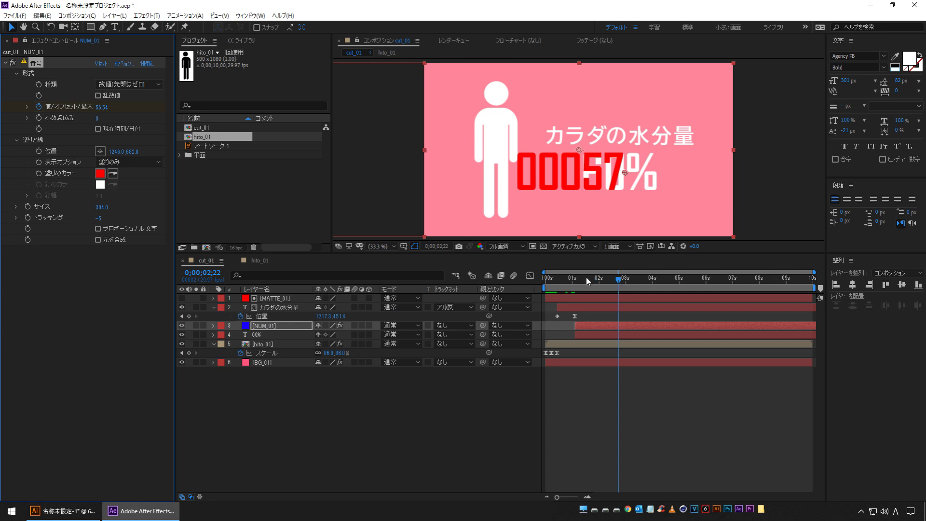
# Preview the count-up together with the title slide from 0;00;00;26 and move to 0;00;02;13
pyautogui.click(570, 282)
pyautogui.press('space')
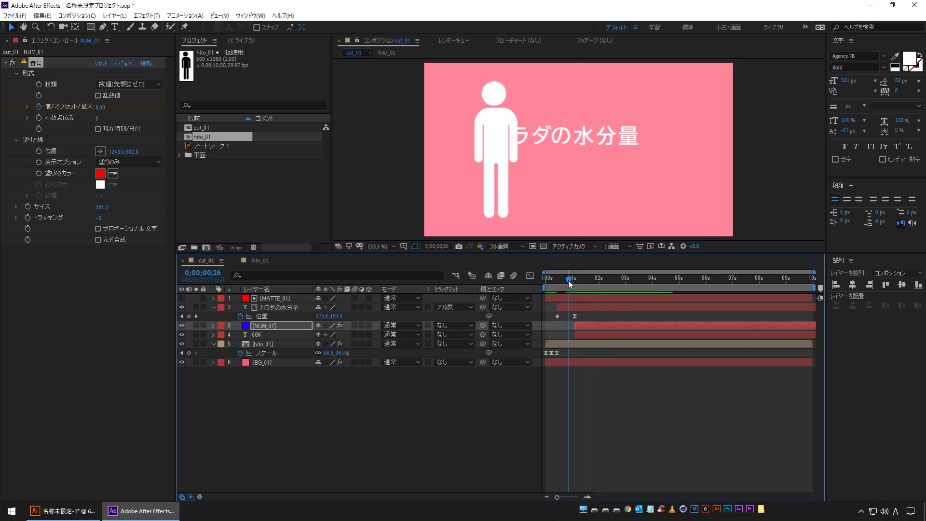
pyautogui.moveTo(608, 283); pyautogui.dragTo(611, 286)
# Delete the digits 60 from the 60% text layer so that only the % sign is left
pyautogui.doubleClick(263, 334)
pyautogui.click(629, 168)
pyautogui.moveTo(563, 171); pyautogui.dragTo(539, 175)
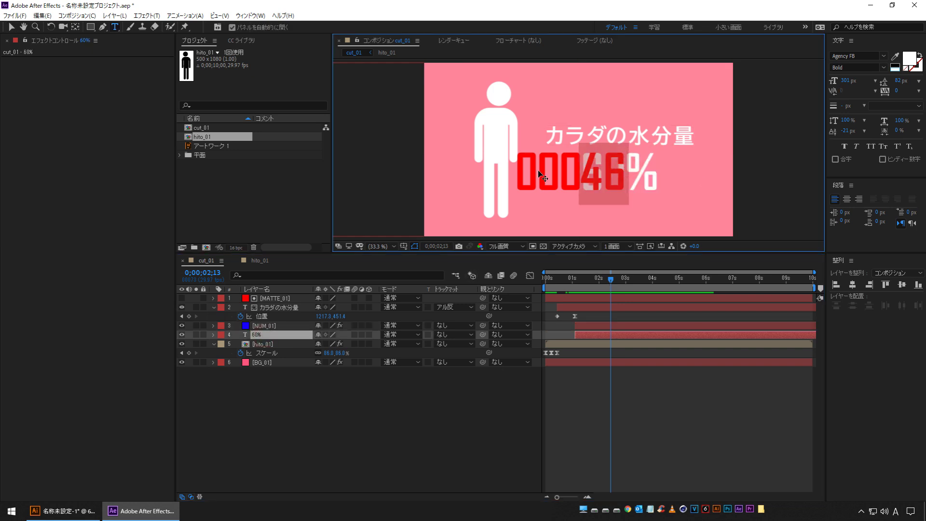
pyautogui.press('BackSpace')
# Move the % text right until it sits just after the red counter, and shrink its font size to roughly half
pyautogui.click(266, 336)
pyautogui.hotkey('shift', 'Right')
pyautogui.hotkey('shift', 'Right')
pyautogui.hotkey('shift', 'Right')
pyautogui.hotkey('shift', 'Right')
pyautogui.hotkey('shift', 'Right')
pyautogui.hotkey('shift', 'Right')
pyautogui.hotkey('shift', 'Right')
pyautogui.hotkey('shift', 'Right')
pyautogui.hotkey('shift', 'Right')
pyautogui.hotkey('shift', 'Right')
pyautogui.hotkey('shift', 'Right')
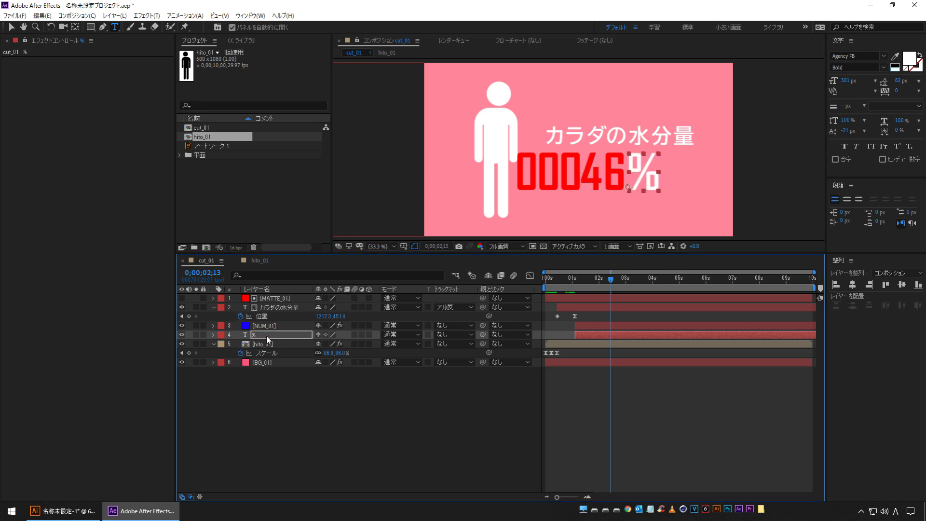
pyautogui.moveTo(845, 82); pyautogui.dragTo(780, 84)
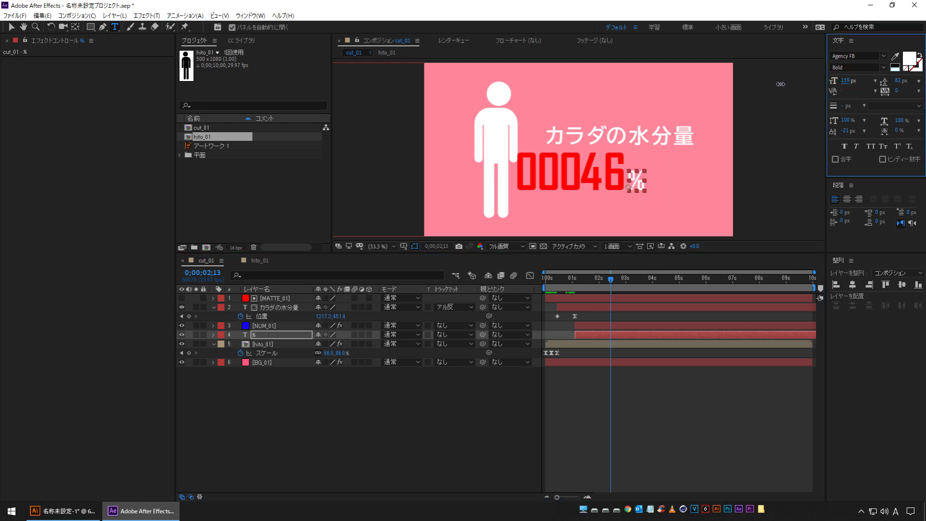
pyautogui.click(434, 383)
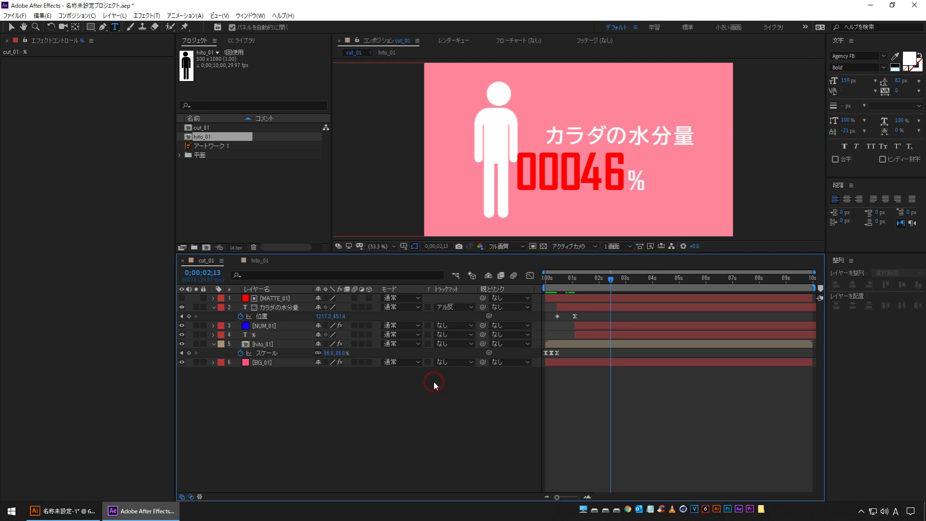
# Change the fill color of the counter on NUM_01 to white (FFFFFF) and return to the Selection tool
pyautogui.click(273, 328)
pyautogui.click(97, 172)
pyautogui.moveTo(307, 269); pyautogui.dragTo(223, 190)
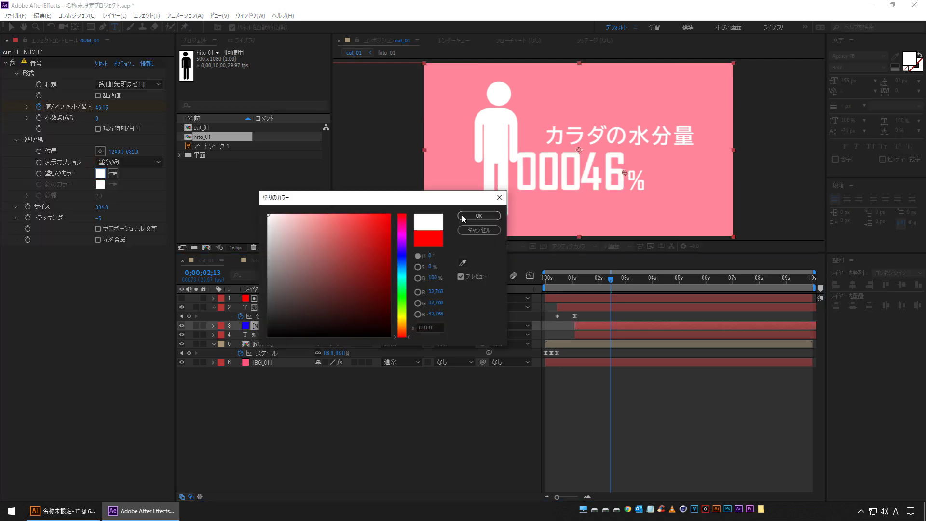
pyautogui.click(477, 216)
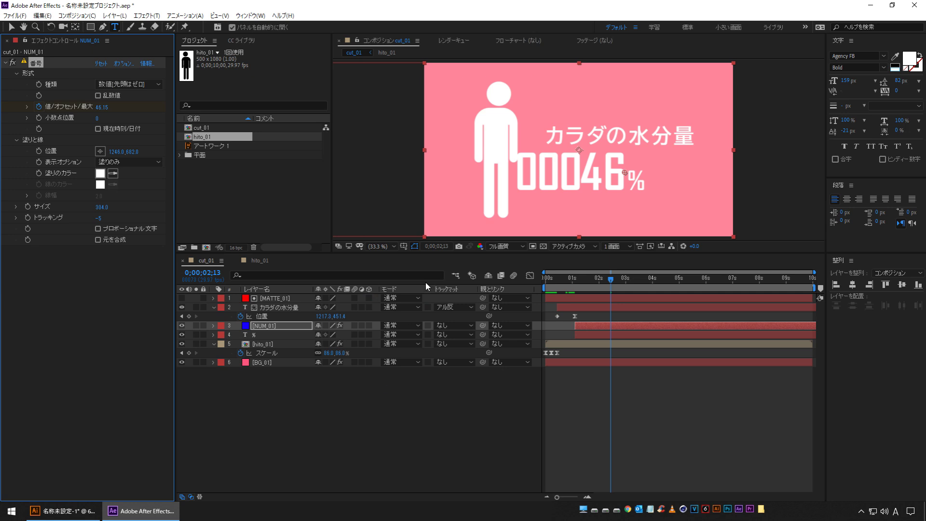
pyautogui.press('v')
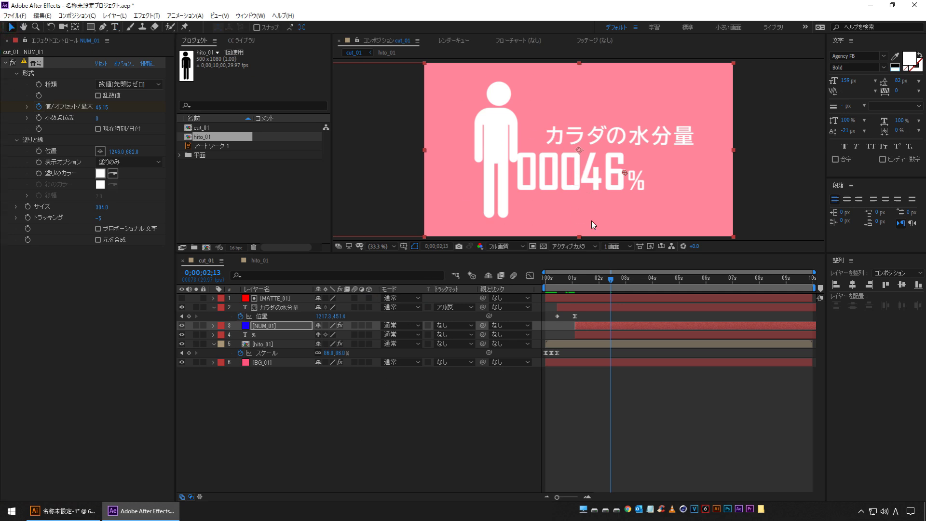
# Add the MATTE_01 solid directly above NUM_01 and shift it left so it covers the leading zeros but not the final two digits
pyautogui.click(218, 203)
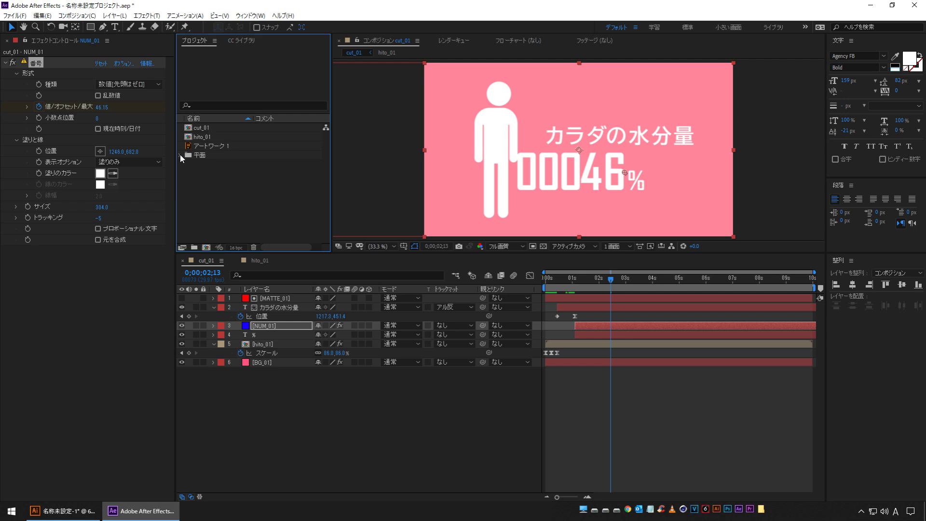
pyautogui.click(180, 155)
pyautogui.moveTo(210, 173); pyautogui.dragTo(260, 327)
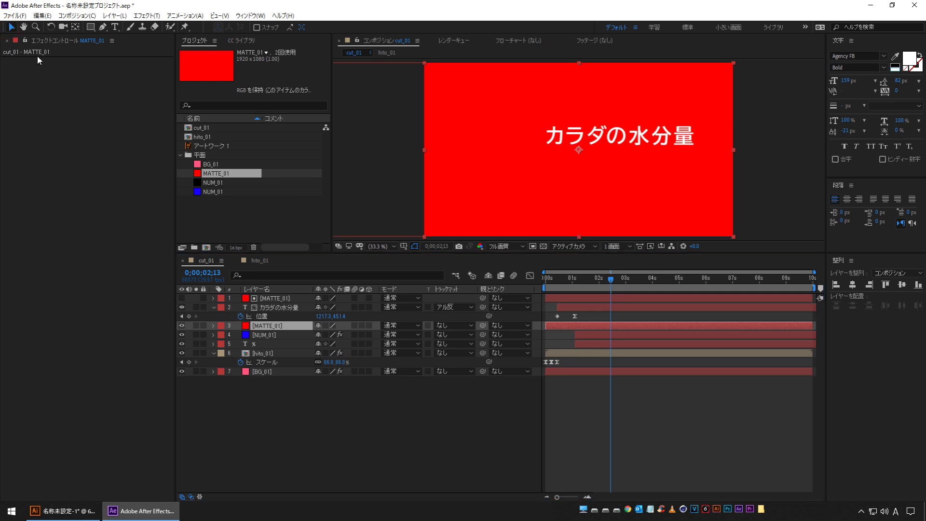
pyautogui.moveTo(700, 193); pyautogui.dragTo(548, 189)
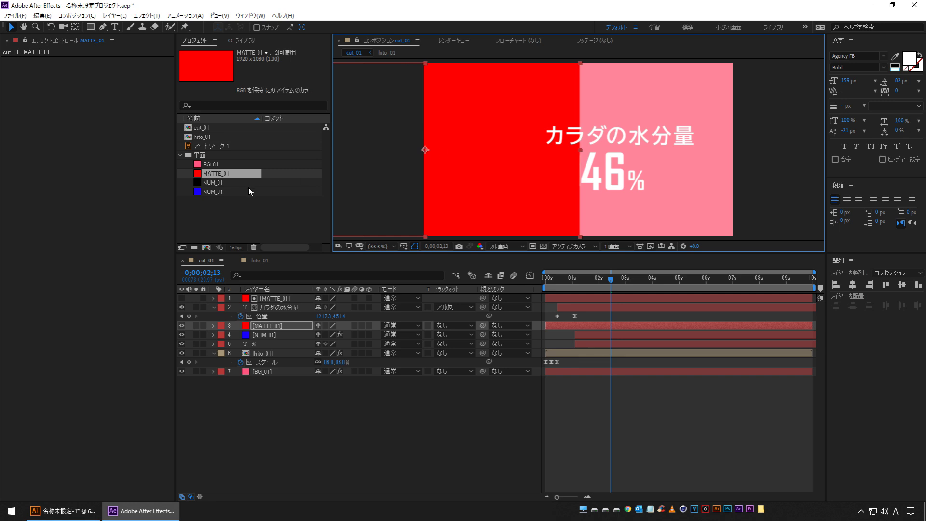
# Set the track matte of NUM_01 to alpha inverted, using the MATTE_01 layer above it
pyautogui.click(272, 334)
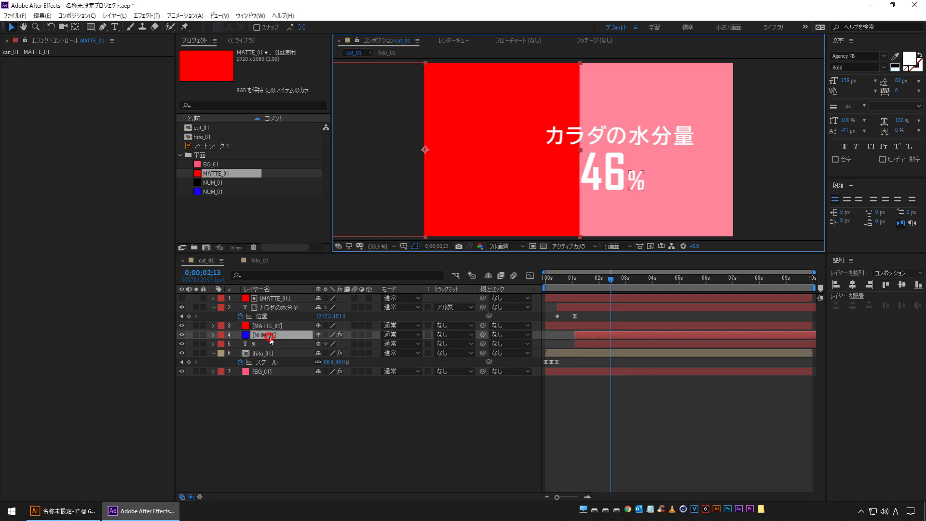
pyautogui.click(433, 334)
pyautogui.click(480, 371)
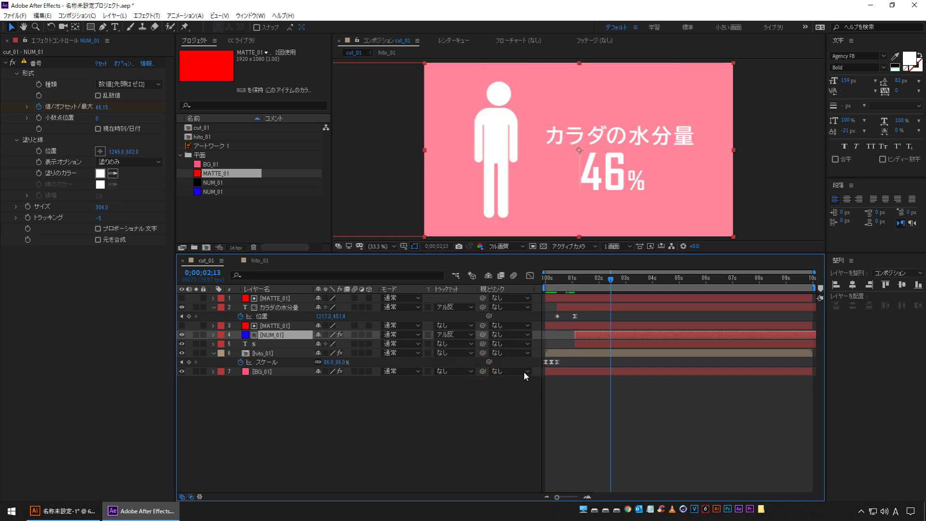
# Trim the start of the counter's MATTE_01 layer to NUM_01's in point at 0;00;01;03
pyautogui.press('i')
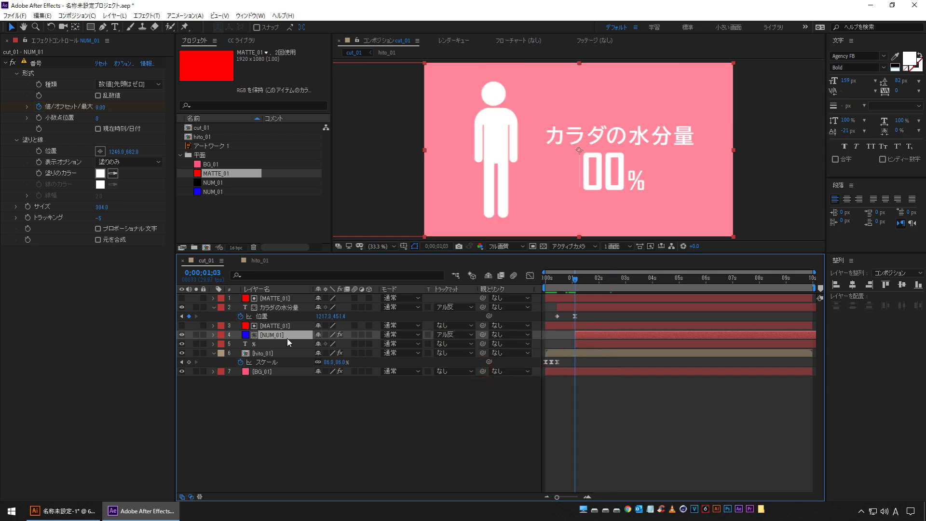
pyautogui.click(598, 328)
pyautogui.hotkey('alt', '[')
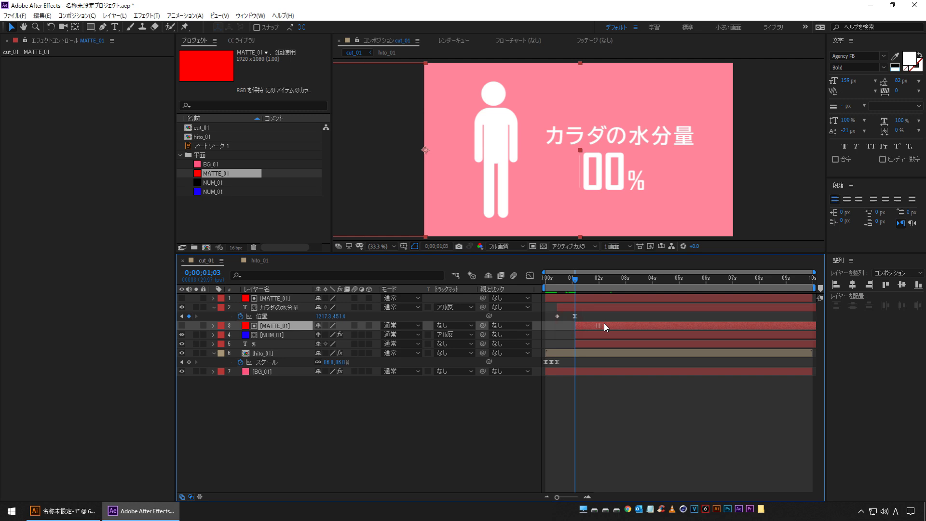
# Preview the animation from the first frame, and replay the count-up from 0;00;01;02
pyautogui.press('Home')
pyautogui.press('space')
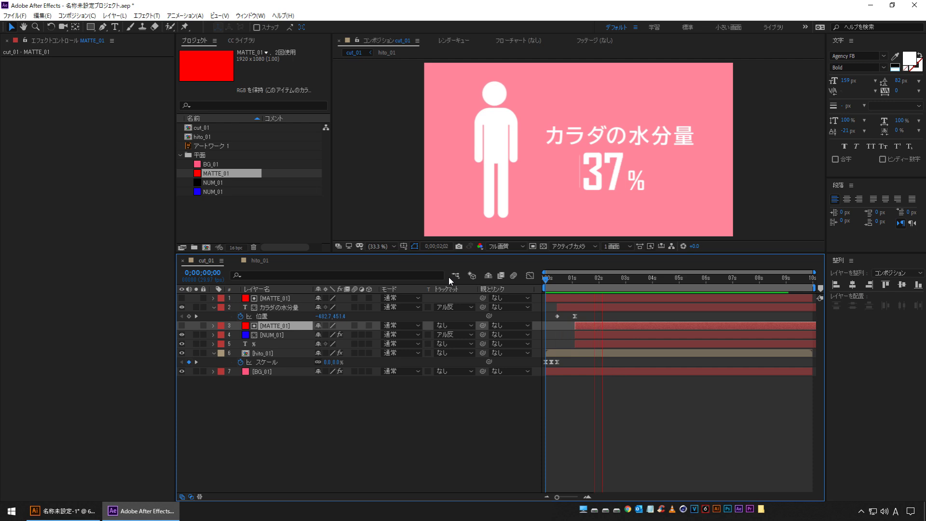
pyautogui.press('space')
pyautogui.click(574, 288)
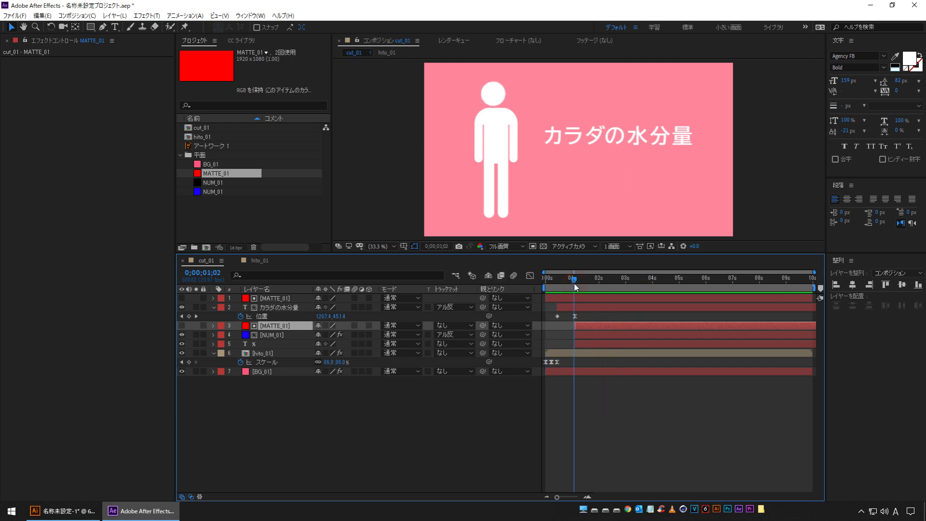
pyautogui.press('space')
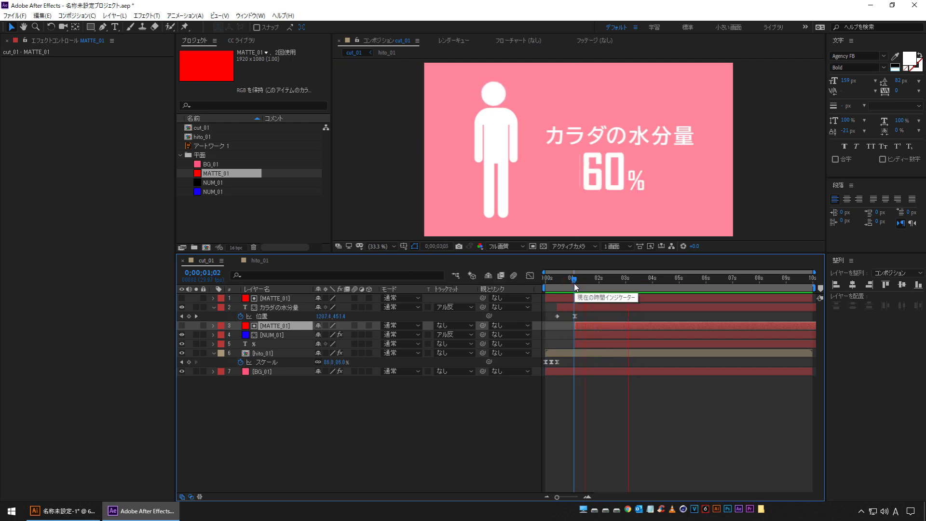
pyautogui.press('space')
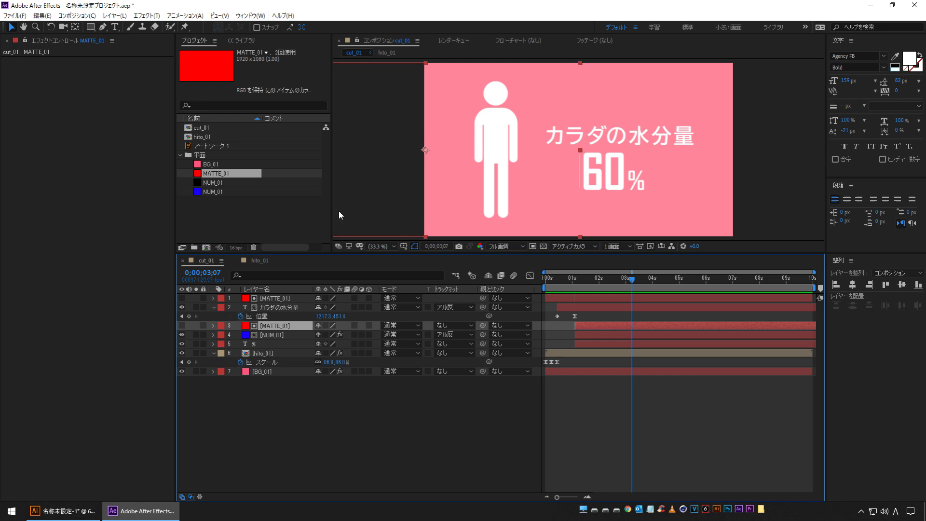
# Create a null object and place it over the counter, between the last digit and the % sign
pyautogui.click(115, 15)
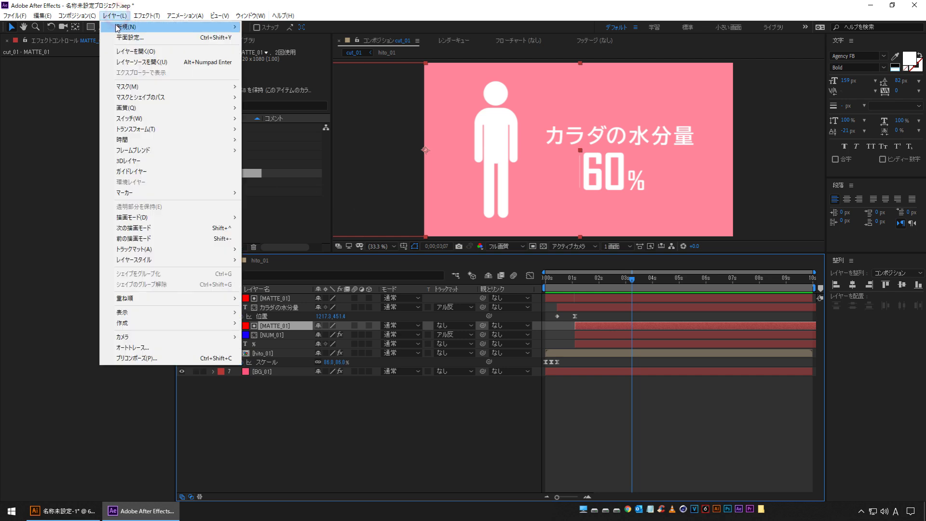
pyautogui.moveTo(118, 28)
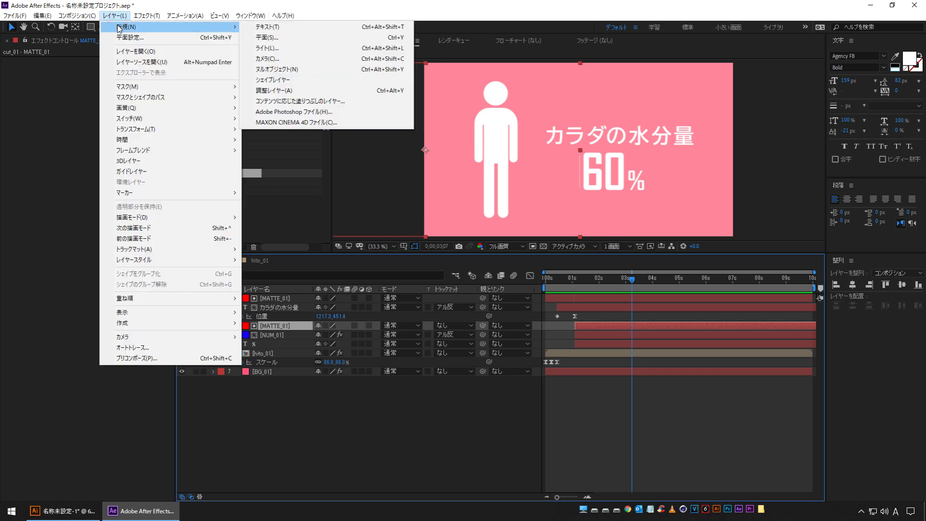
pyautogui.click(287, 69)
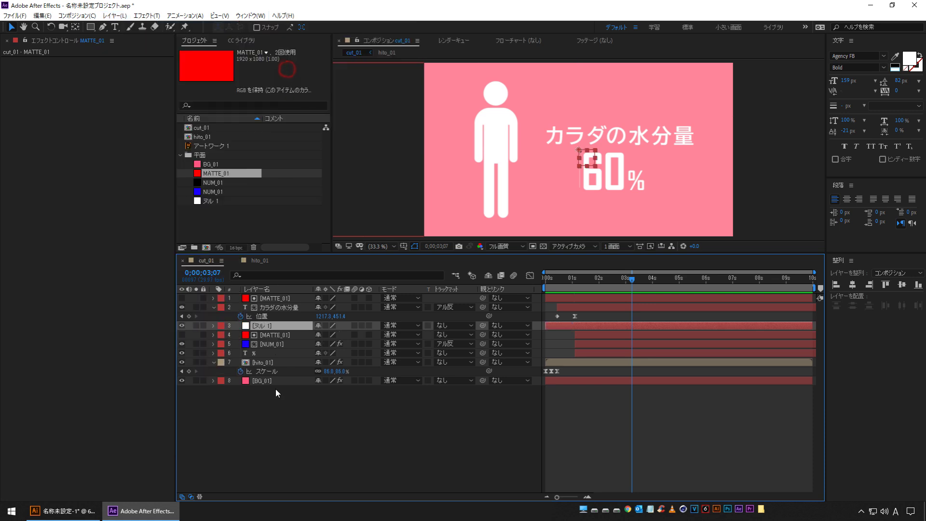
pyautogui.moveTo(587, 160); pyautogui.dragTo(622, 182)
# Parent the counter's MATTE_01, NUM_01 and % layers to the null ヌル 1
pyautogui.click(275, 335)
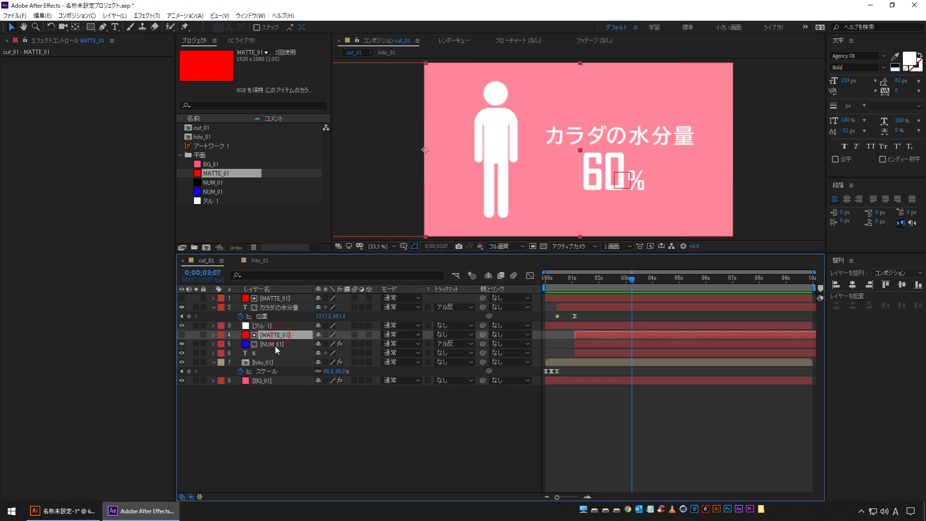
pyautogui.keyDown('ctrl'); pyautogui.click(273, 344); pyautogui.keyUp('ctrl')
pyautogui.keyDown('ctrl'); pyautogui.click(271, 354); pyautogui.keyUp('ctrl')
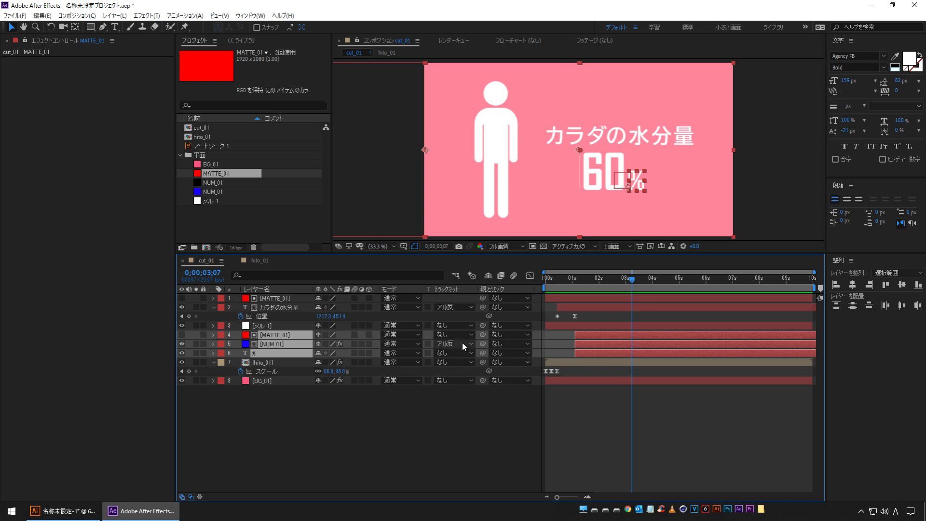
pyautogui.moveTo(483, 335); pyautogui.dragTo(266, 326)
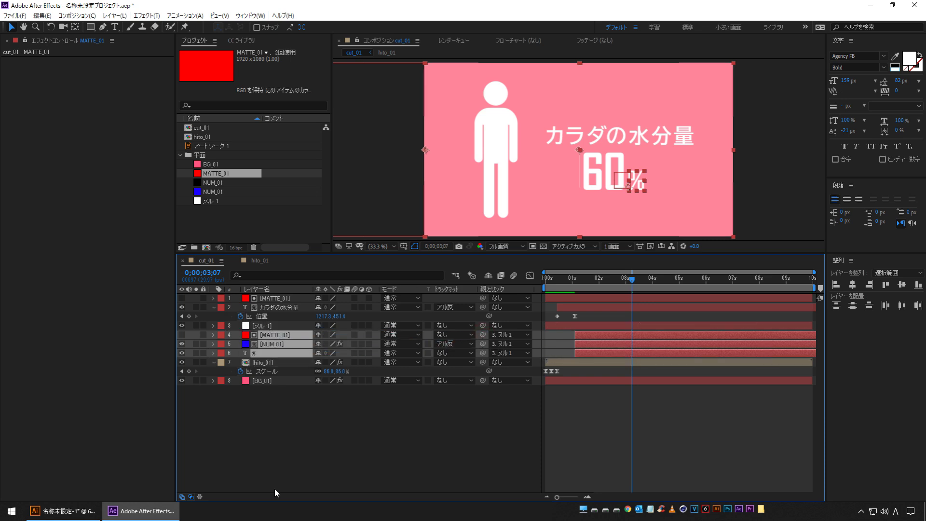
# Make the null ヌル 1 start at 0;00;01;03, aligned with the counter layers
pyautogui.click(267, 327)
pyautogui.click(604, 334)
pyautogui.press('i')
pyautogui.moveTo(562, 324); pyautogui.dragTo(590, 326)
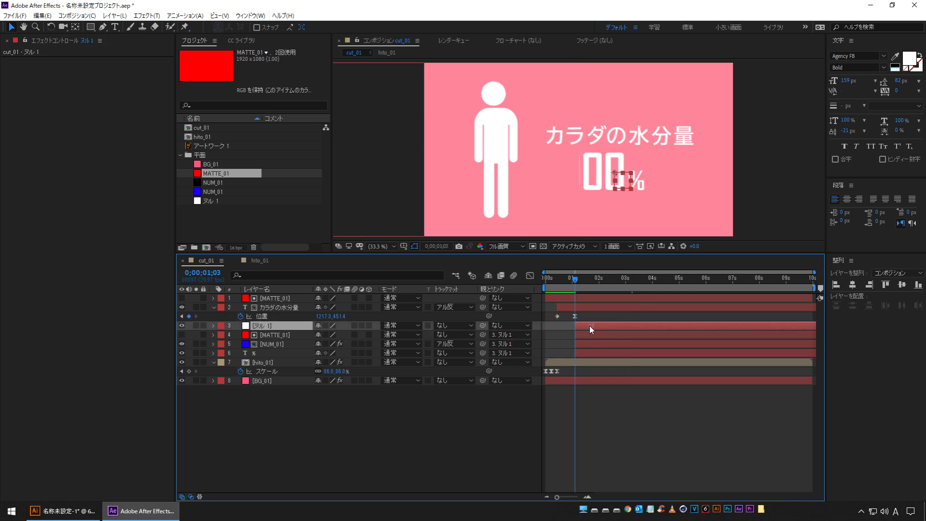
# Add scale keyframes of 100% to the null at 0;00;01;03, 0;00;01;13 and 0;00;01;23
pyautogui.click(268, 327)
pyautogui.press('s')
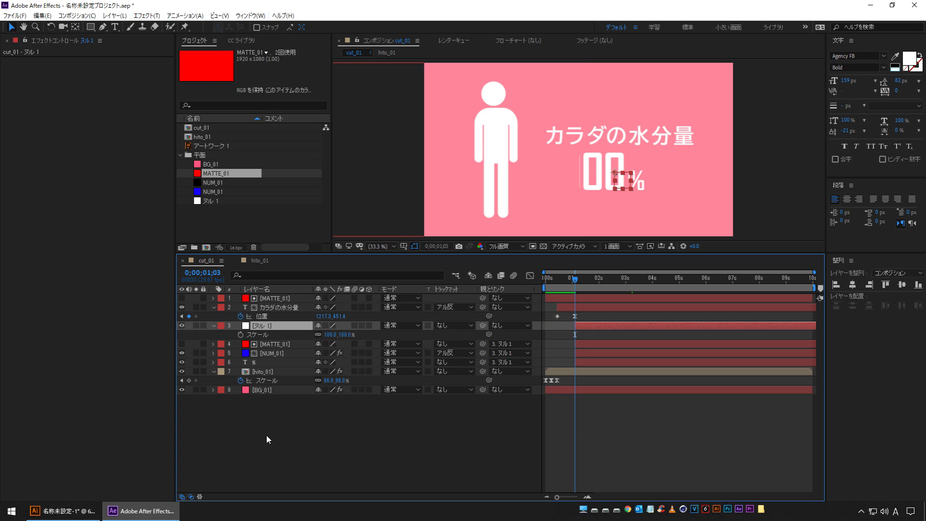
pyautogui.click(241, 334)
pyautogui.hotkey('shift', 'pagedown')
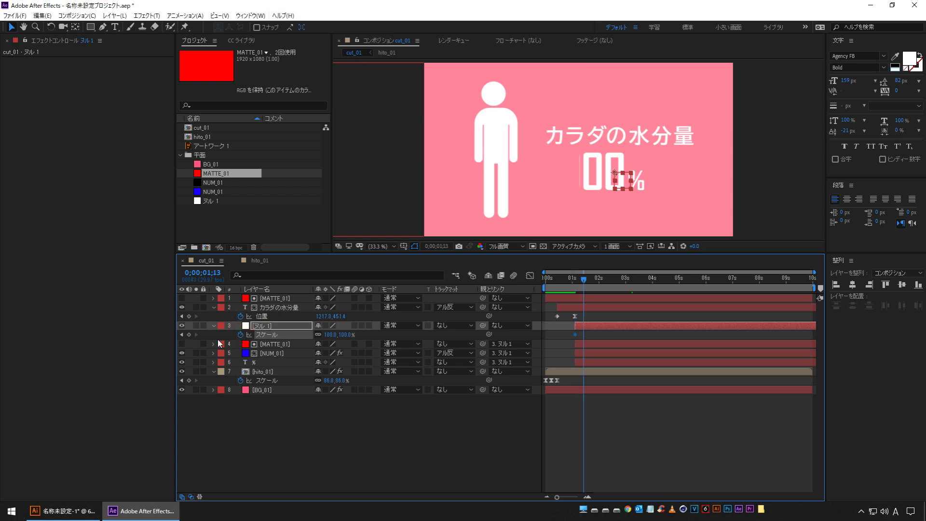
pyautogui.click(189, 334)
pyautogui.hotkey('shift', 'pagedown')
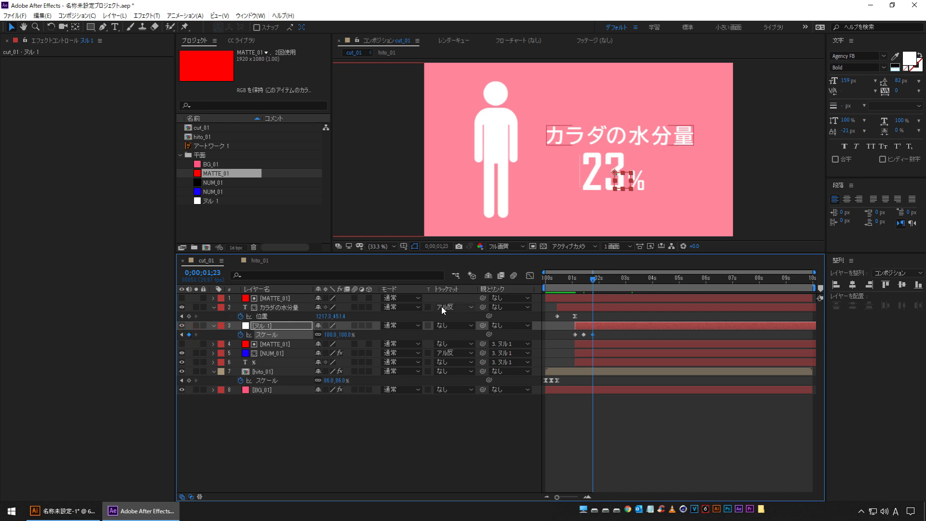
# Enlarge the null's scale at the 0;00;01;13 keyframe, first to 120% and finally to 130%
pyautogui.click(181, 335)
pyautogui.click(331, 334)
pyautogui.write('120')
pyautogui.press('Return')
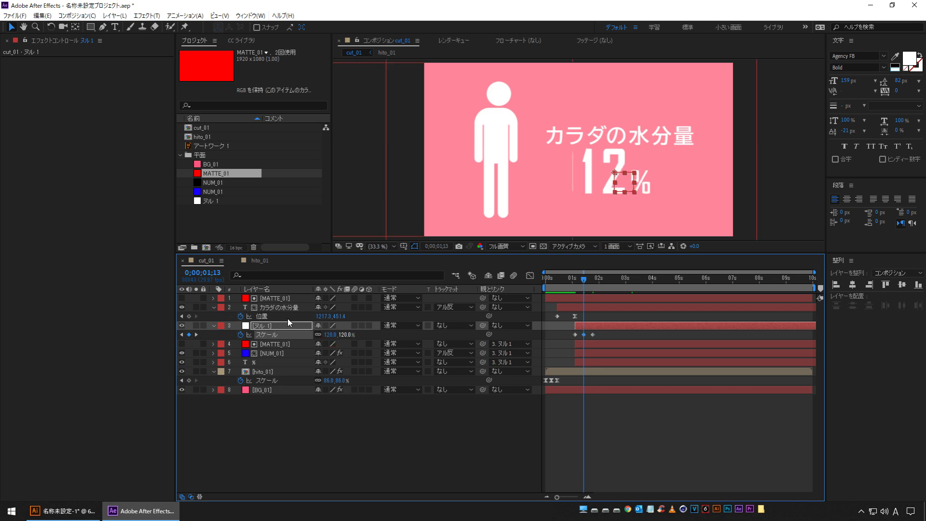
pyautogui.click(331, 335)
pyautogui.write('130')
pyautogui.press('Return')
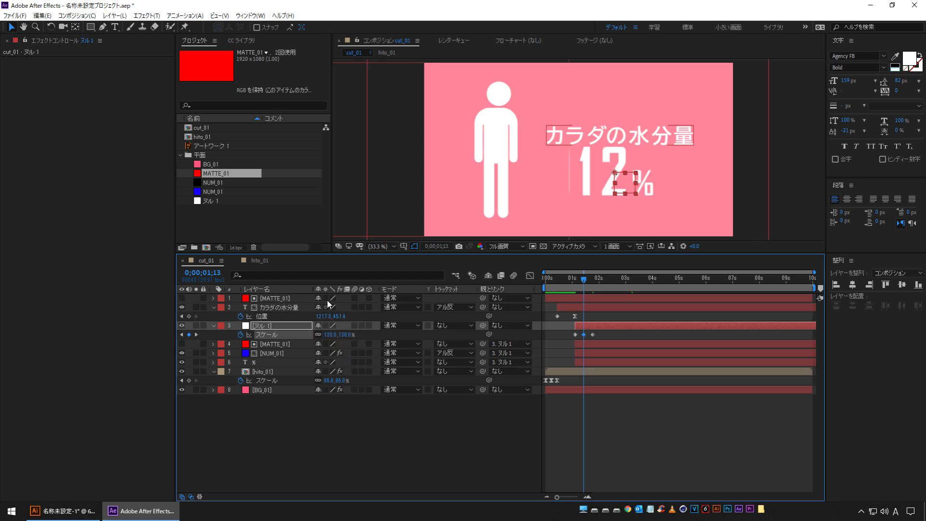
# Set the null's scale at 0;00;01;03 to 0% and apply easy ease to all three scale keyframes
pyautogui.click(181, 334)
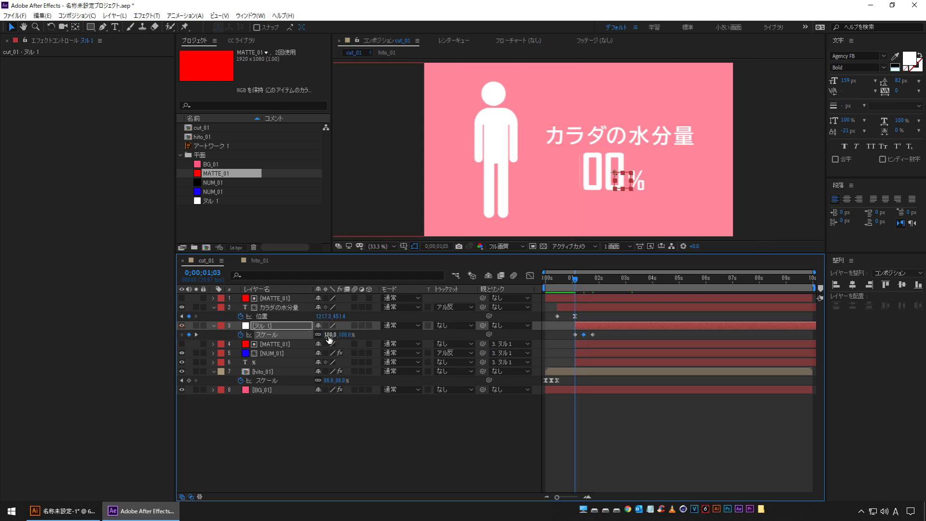
pyautogui.click(330, 335)
pyautogui.write('00')
pyautogui.press('Return')
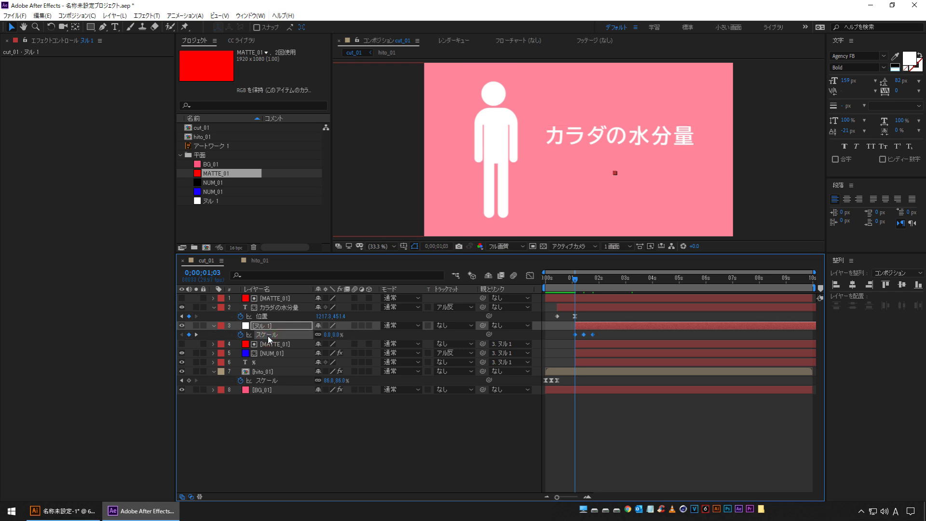
pyautogui.click(430, 439)
# Preview the counter's pop-in scale animation from 0;00;01;03
pyautogui.press('space')
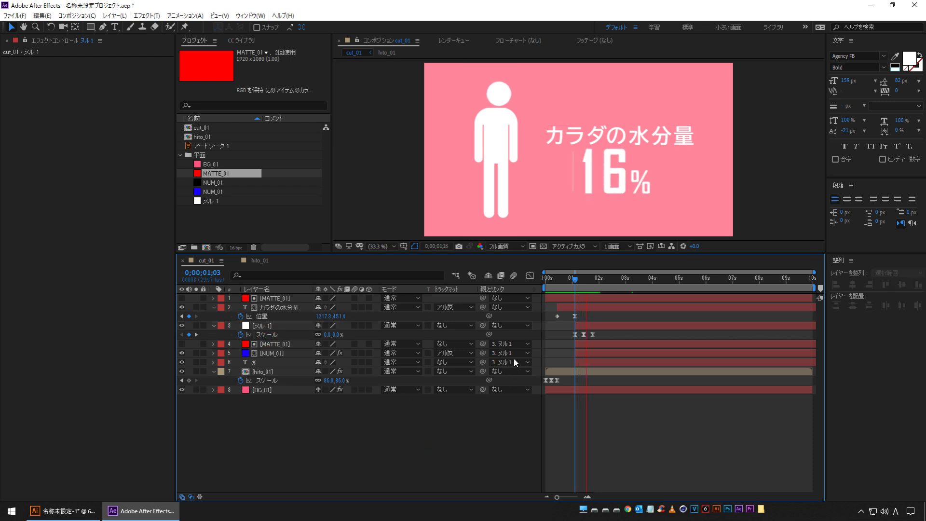
pyautogui.click(573, 285)
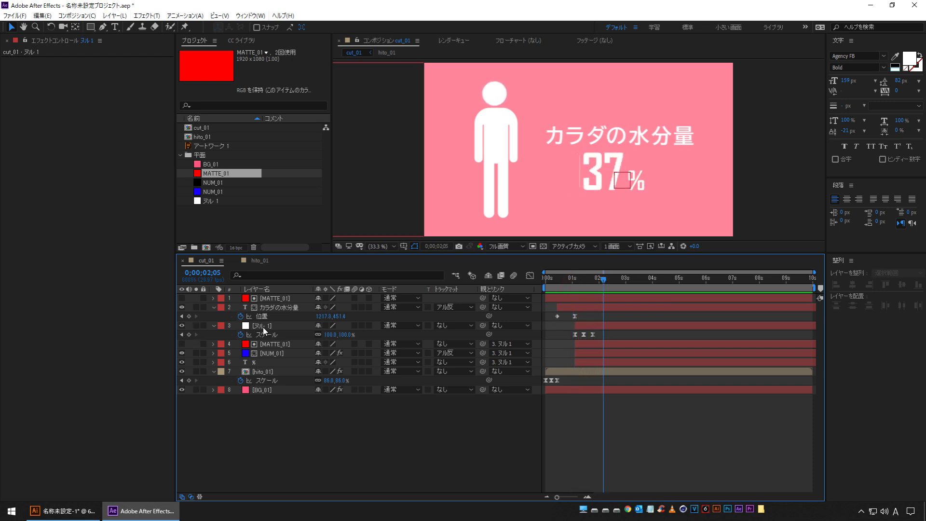
# Keyframe the null's rotation at 0° at 0;00;01;23 and 15° at 0;00;01;13, showing scale alongside rotation
pyautogui.click(181, 333)
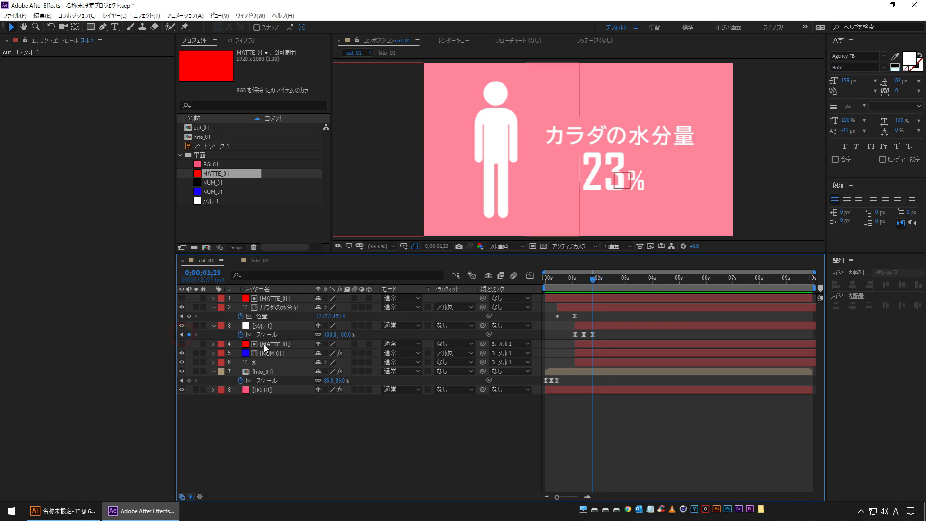
pyautogui.click(261, 326)
pyautogui.press('r')
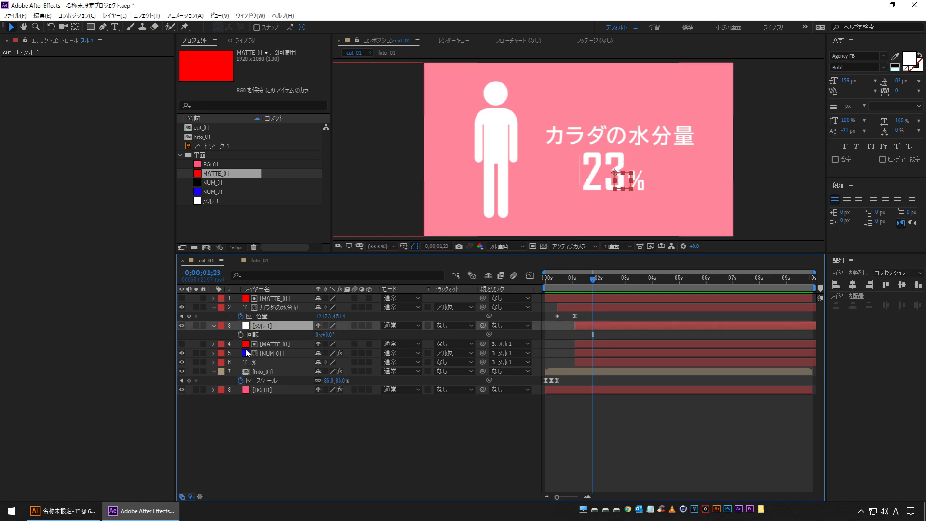
pyautogui.click(280, 327)
pyautogui.hotkey('shift', 's')
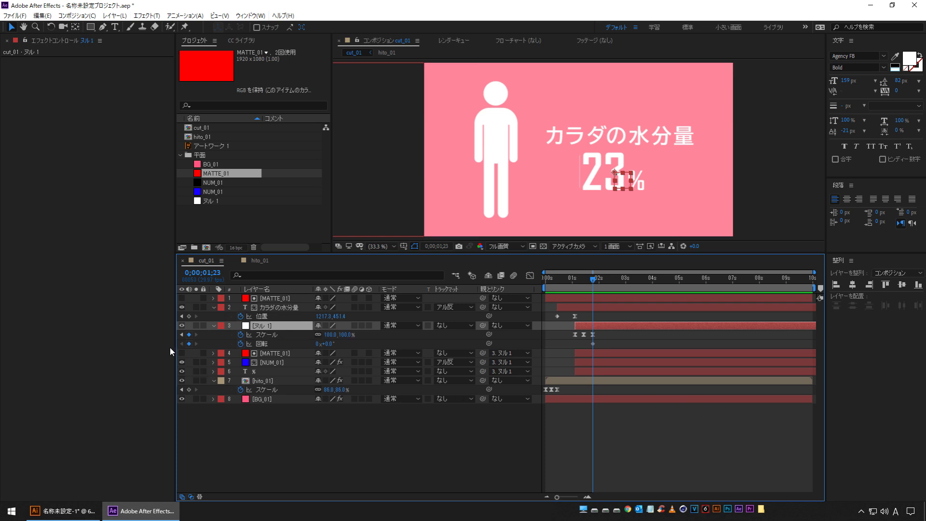
pyautogui.click(181, 334)
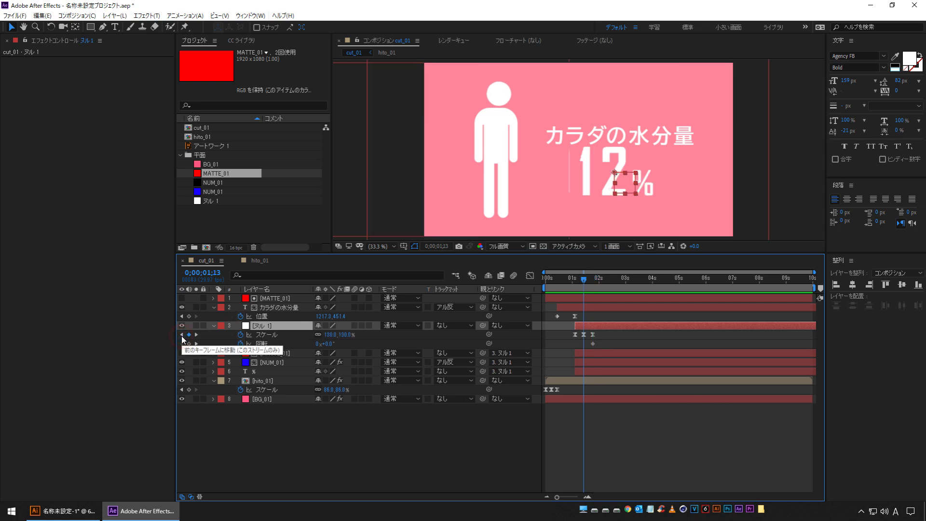
pyautogui.moveTo(330, 344); pyautogui.dragTo(338, 344)
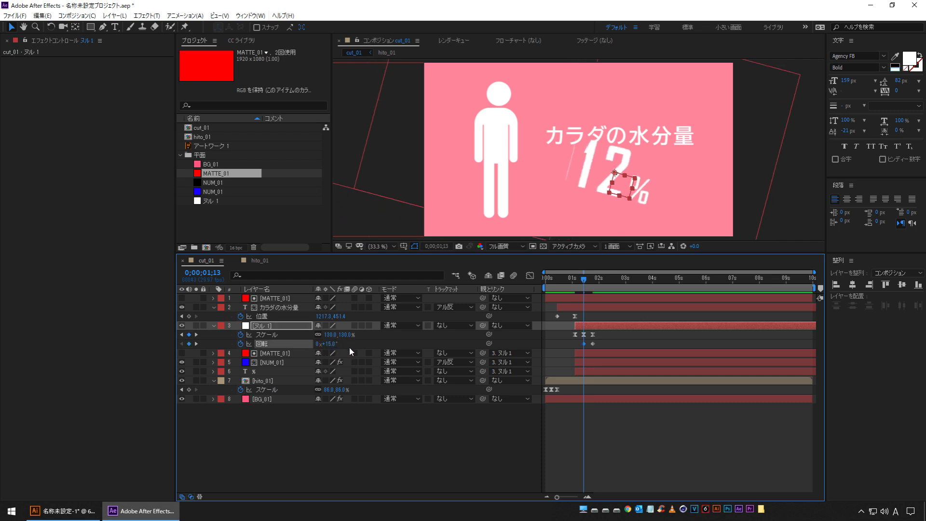
# Set the null's rotation at 0;00;01;03 to -90° and apply easy ease to all three rotation keyframes
pyautogui.click(181, 335)
pyautogui.moveTo(330, 346); pyautogui.dragTo(299, 347)
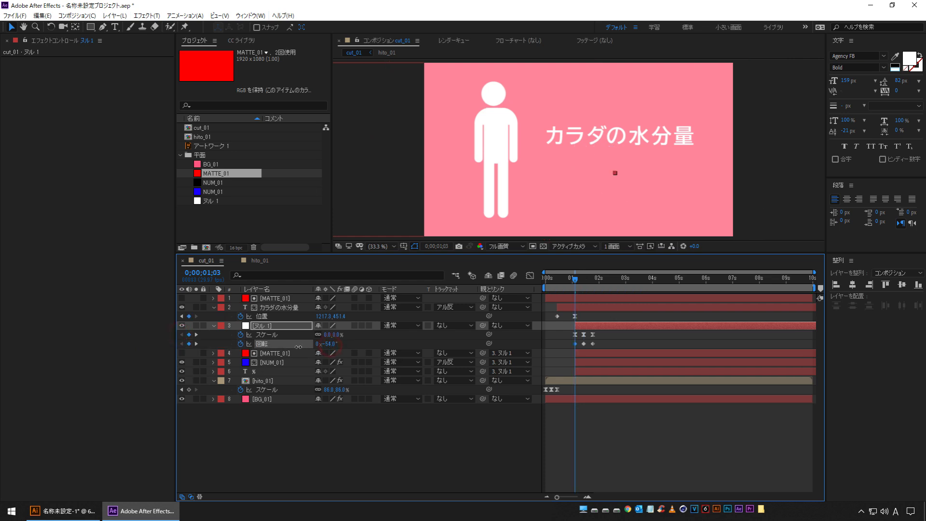
pyautogui.click(332, 344)
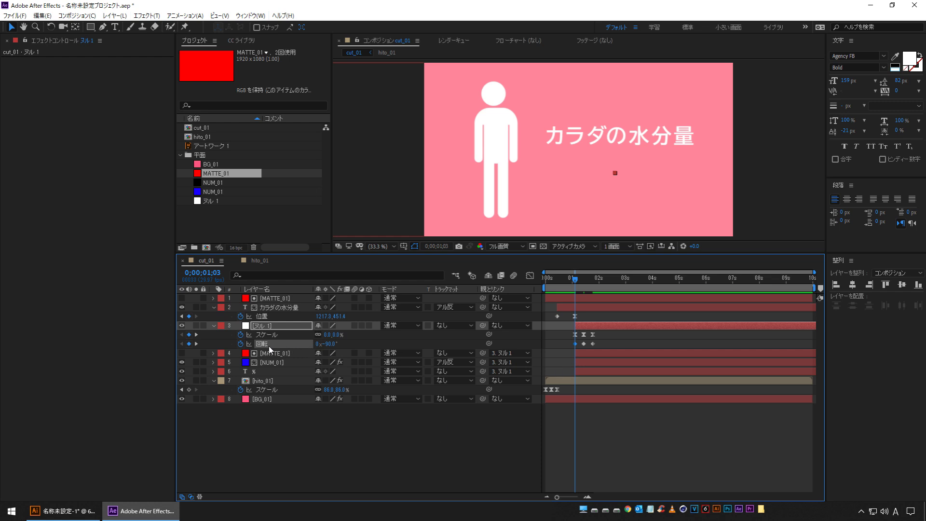
pyautogui.click(401, 456)
# Preview the counter's pop-in with the added rotation from just before 0;00;01;03
pyautogui.press('space')
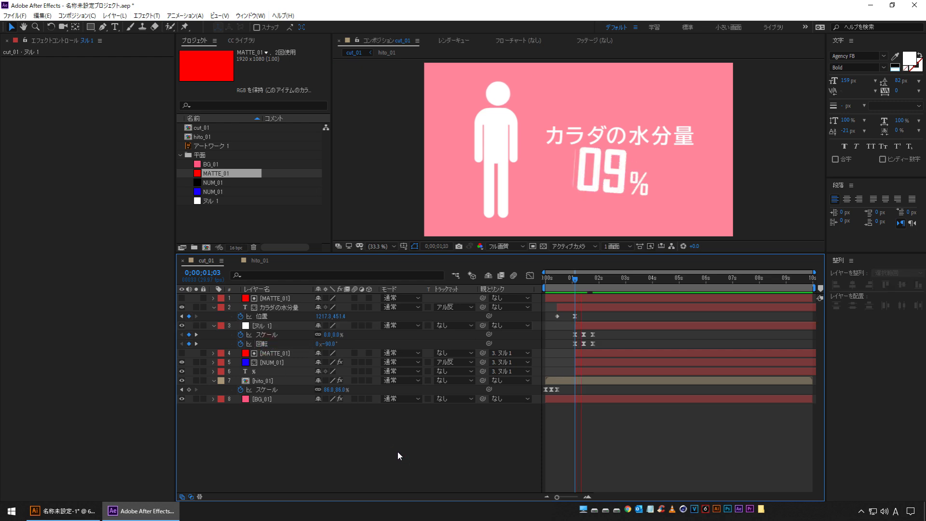
pyautogui.click(575, 282)
pyautogui.press('space')
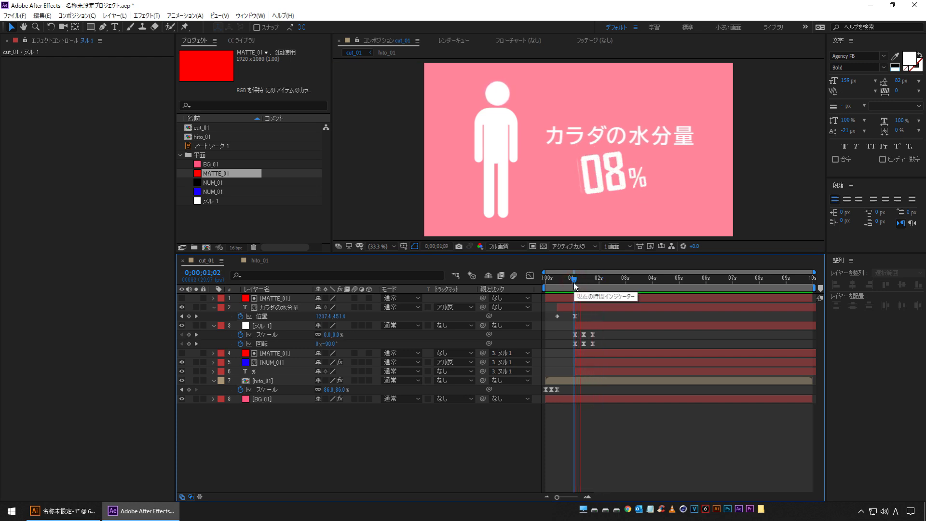
# Compress the null's scale and rotation keyframes proportionally into a shorter span starting at 0;00;01;03, and preview the pop-in
pyautogui.moveTo(563, 334); pyautogui.dragTo(598, 349)
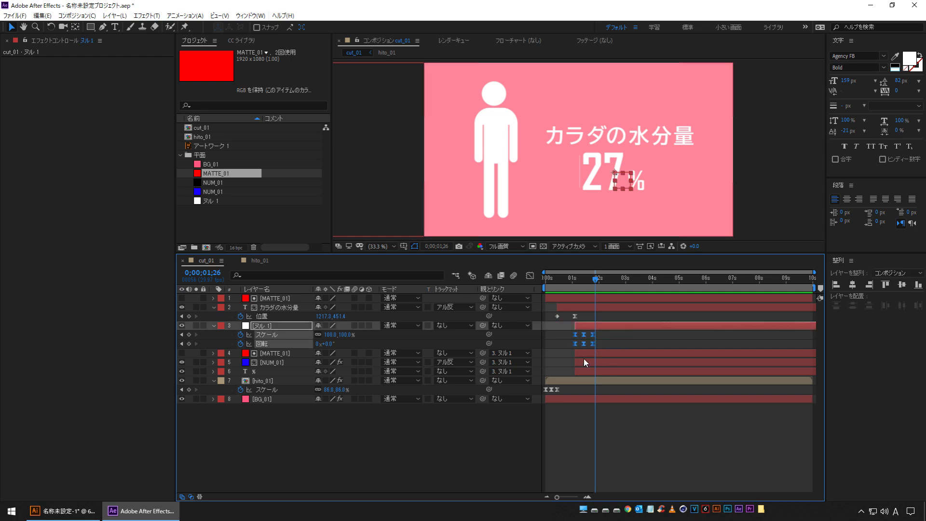
pyautogui.moveTo(588, 344); pyautogui.dragTo(585, 343)
pyautogui.click(568, 280)
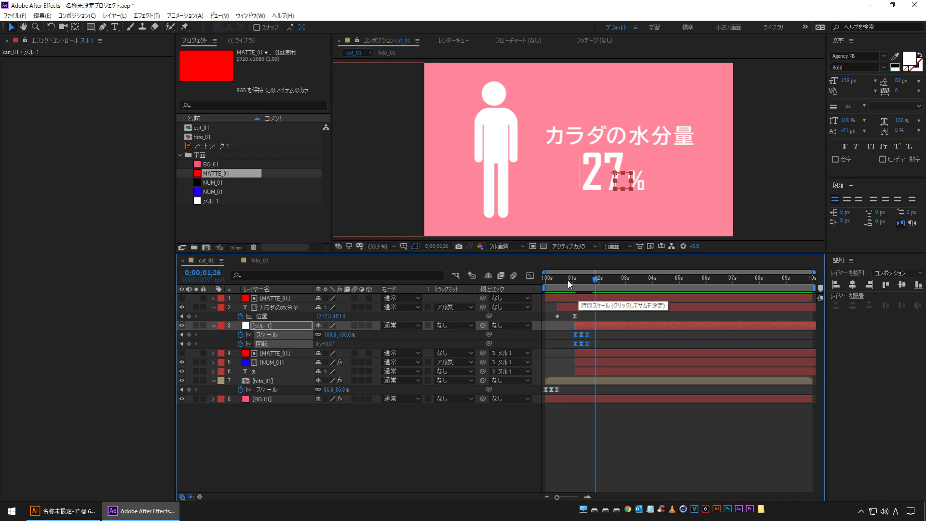
pyautogui.click(568, 280)
pyautogui.press('space')
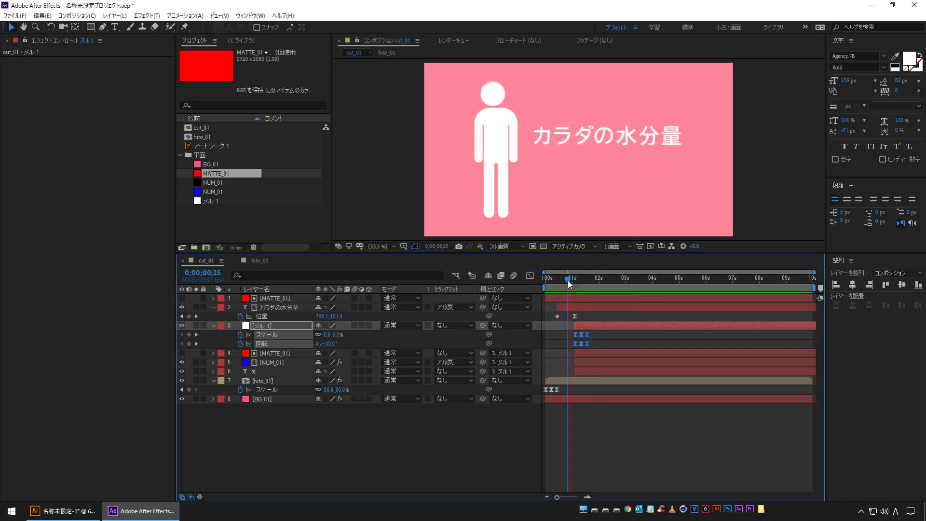
pyautogui.click(568, 280)
pyautogui.press('space')
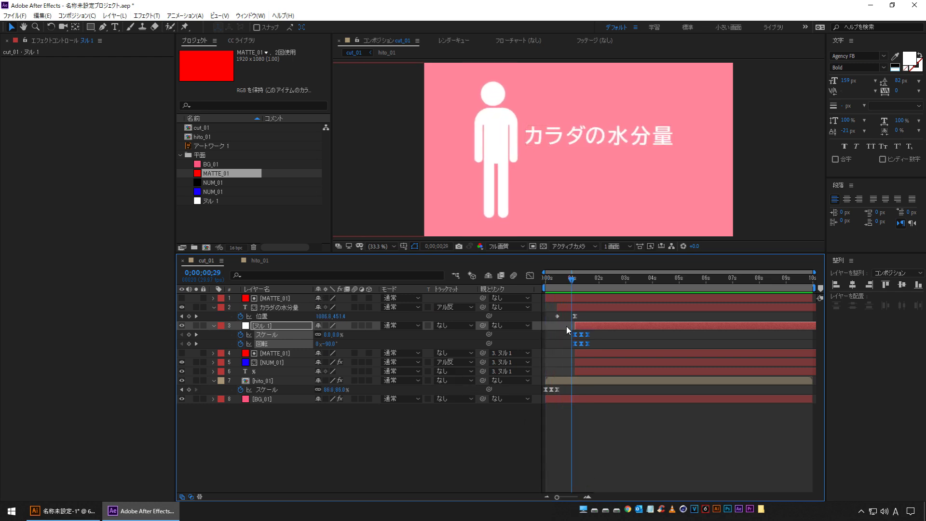
# Move the final position keyframe of the カラダの水分量 text to 0;00;01;00 and preview the composition from the start
pyautogui.moveTo(577, 317); pyautogui.dragTo(573, 317)
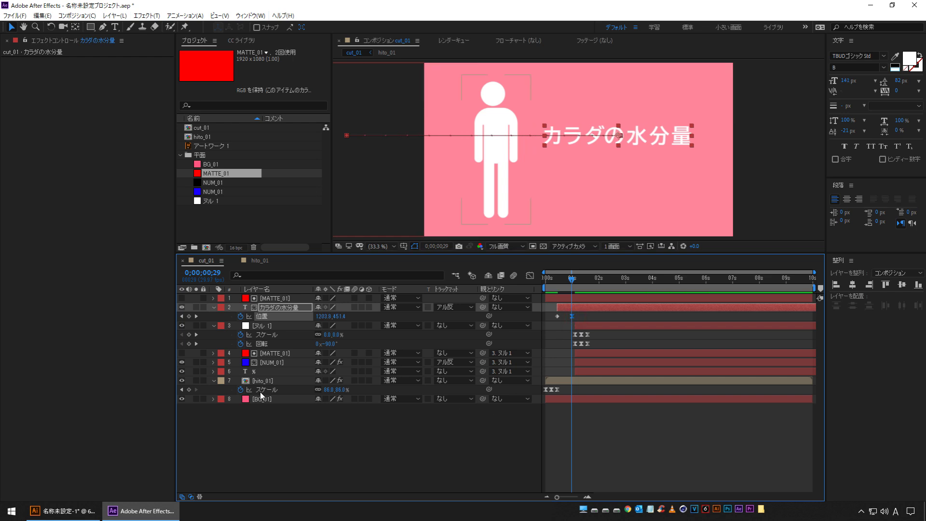
pyautogui.click(182, 389)
pyautogui.click(196, 389)
pyautogui.press('space')
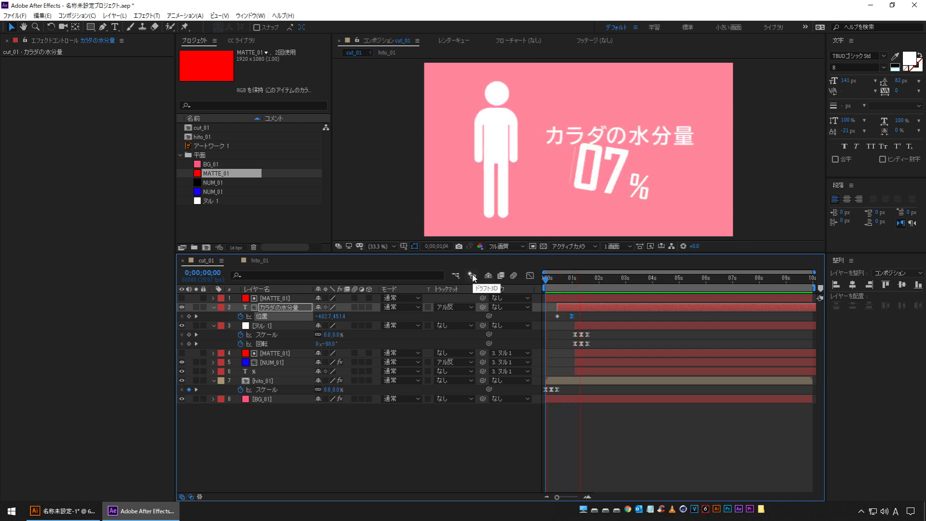
pyautogui.press('space')
# Shift the null, its MATTE_01, NUM_01 and % layers to start at 0;00;01;00, together with the null's keyframes
pyautogui.click(182, 317)
pyautogui.click(589, 325)
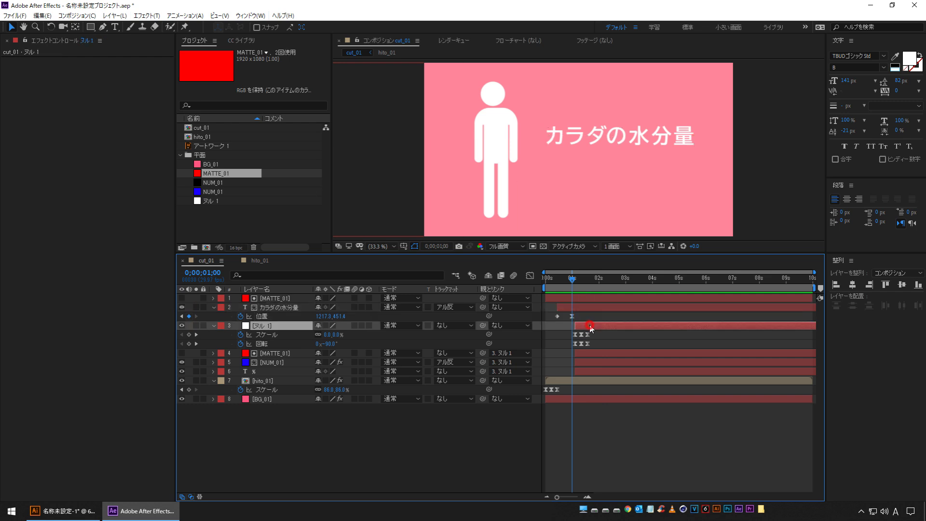
pyautogui.keyDown('shift'); pyautogui.click(590, 370); pyautogui.keyUp('shift')
pyautogui.moveTo(592, 323); pyautogui.dragTo(589, 346)
# Preview the retimed counter pop-in, including a playback from the beginning of the composition
pyautogui.press('space')
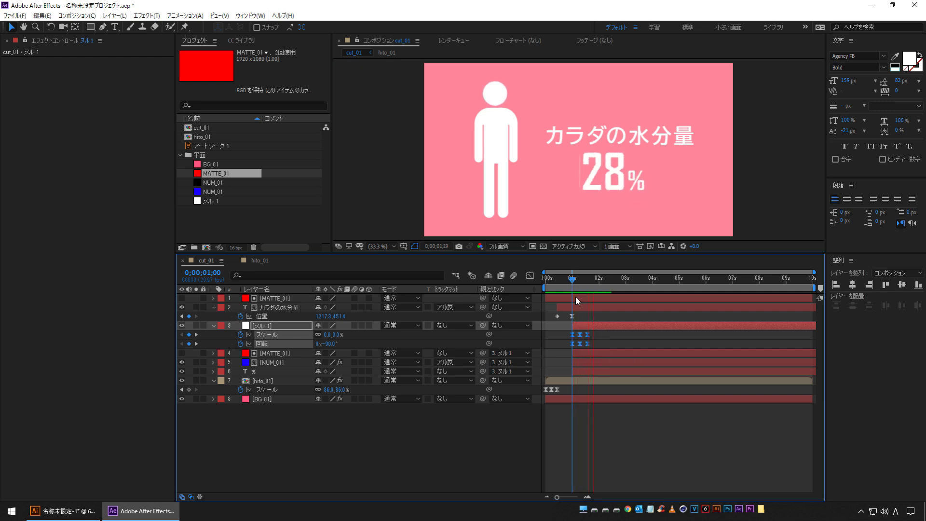
pyautogui.moveTo(574, 279); pyautogui.dragTo(535, 284)
pyautogui.click(379, 437)
pyautogui.press('space')
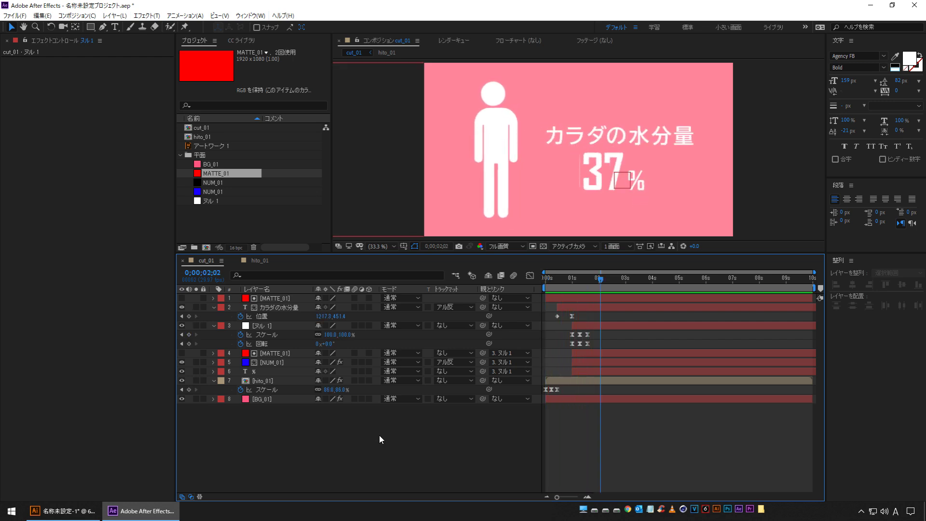
# Move NUM_01's two value/offset keyframes so the count-up starts at the null's last keyframe, 0;00;01;17
pyautogui.click(182, 344)
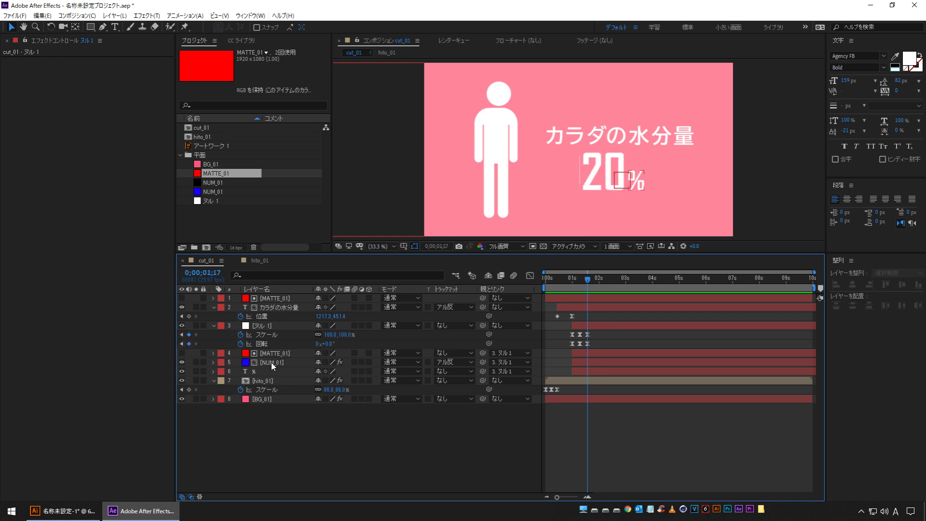
pyautogui.click(271, 362)
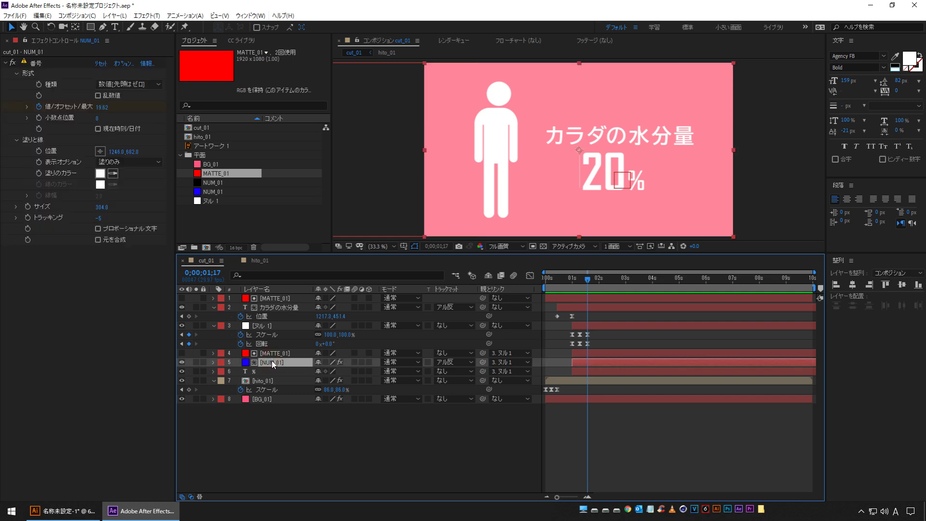
pyautogui.press('u')
pyautogui.click(297, 383)
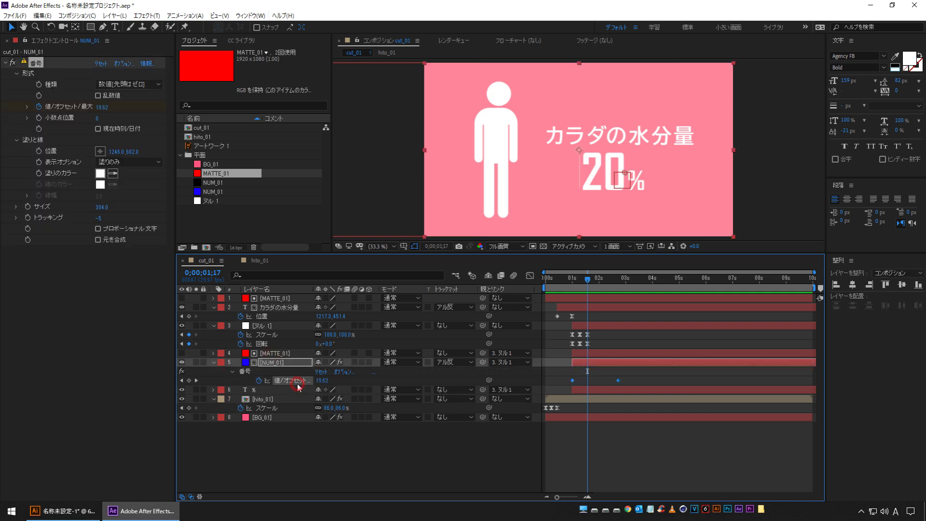
pyautogui.moveTo(574, 379); pyautogui.dragTo(589, 379)
# Preview the pop-in followed by the delayed count-up from shortly before 0;00;01;00
pyautogui.click(571, 290)
pyautogui.press('space')
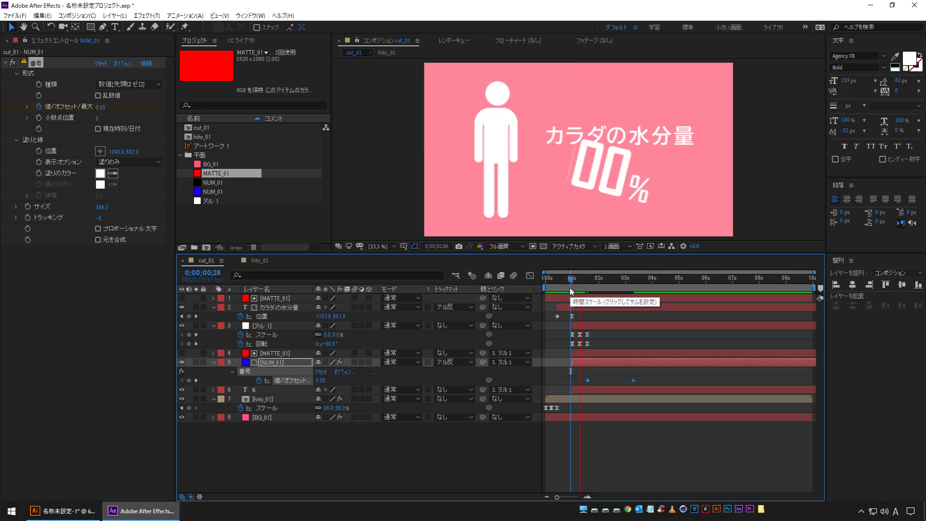
pyautogui.press('space')
pyautogui.press('space')
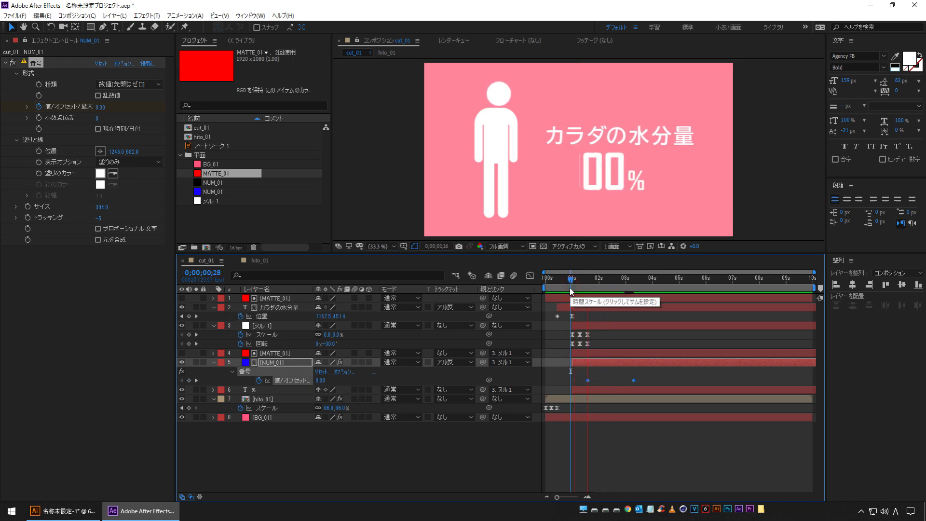
pyautogui.click(479, 453)
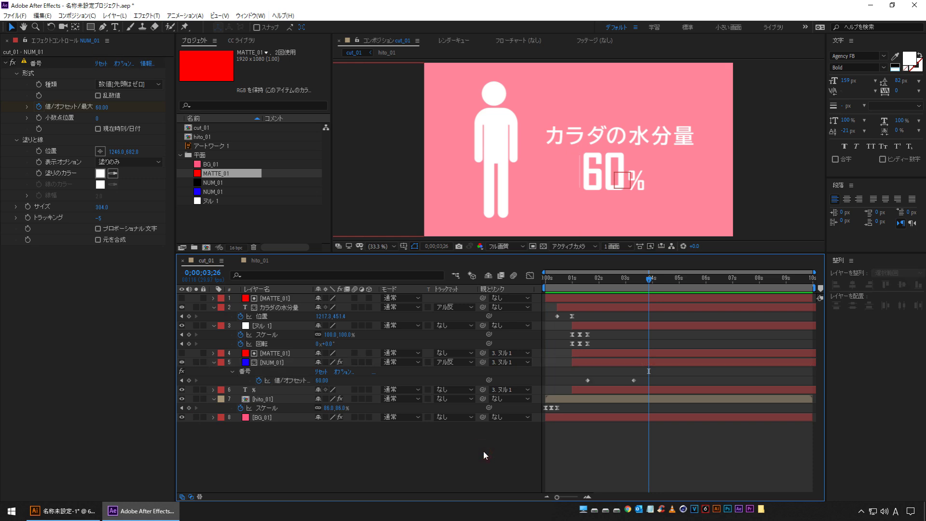
pyautogui.click(564, 285)
pyautogui.press('space')
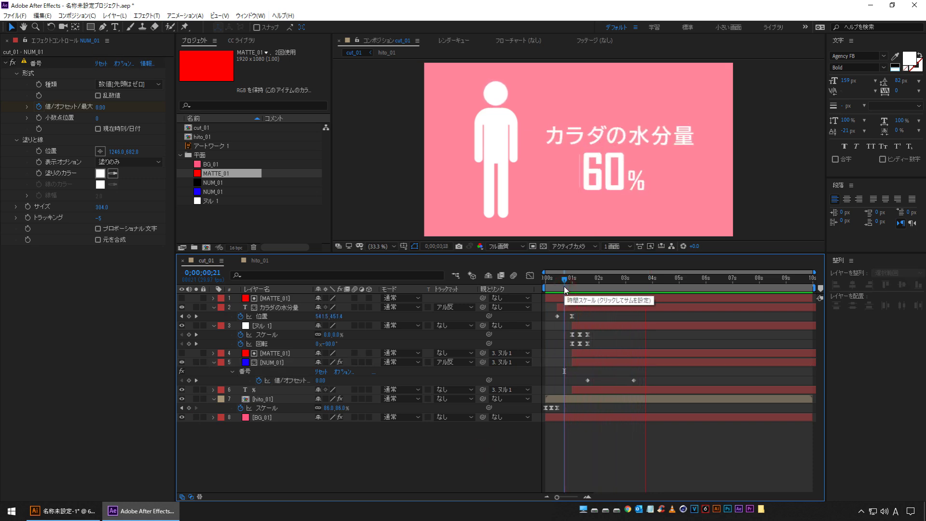
pyautogui.press('space')
# Nudge the null slightly to the right so the counter sits better beneath カラダの水分量, and check the count-up playback
pyautogui.click(261, 326)
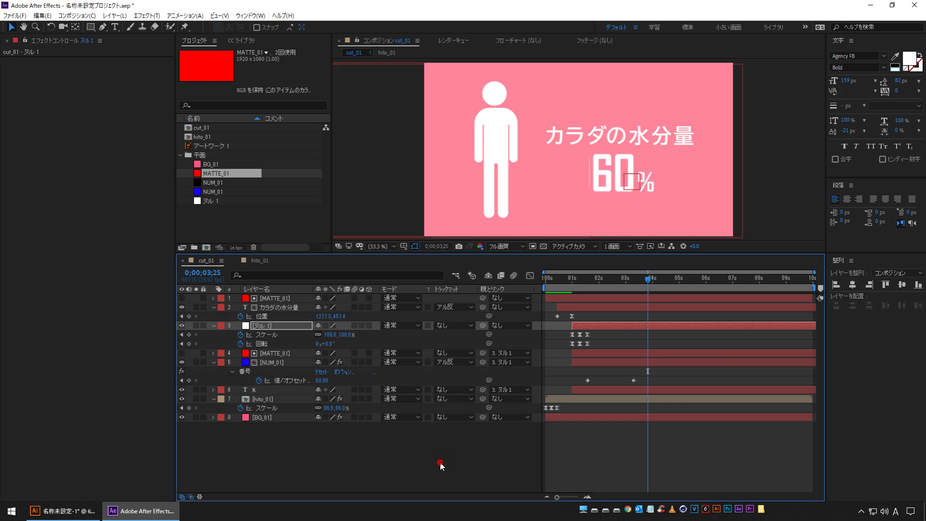
pyautogui.click(441, 467)
pyautogui.click(565, 277)
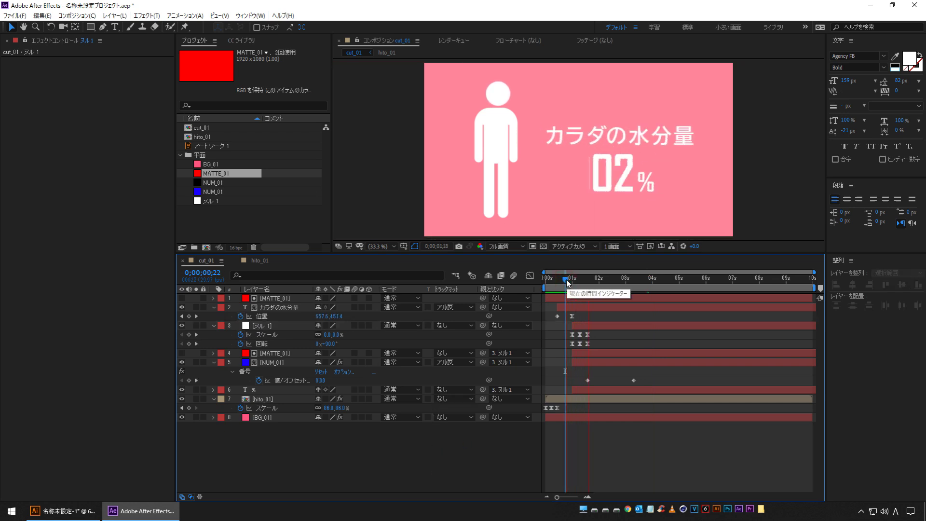
pyautogui.press('space')
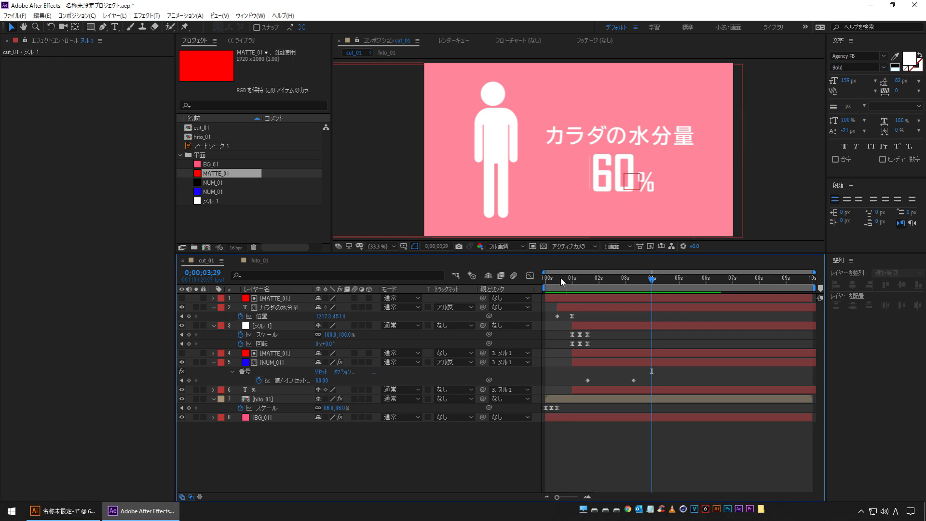
pyautogui.moveTo(586, 282); pyautogui.dragTo(632, 282)
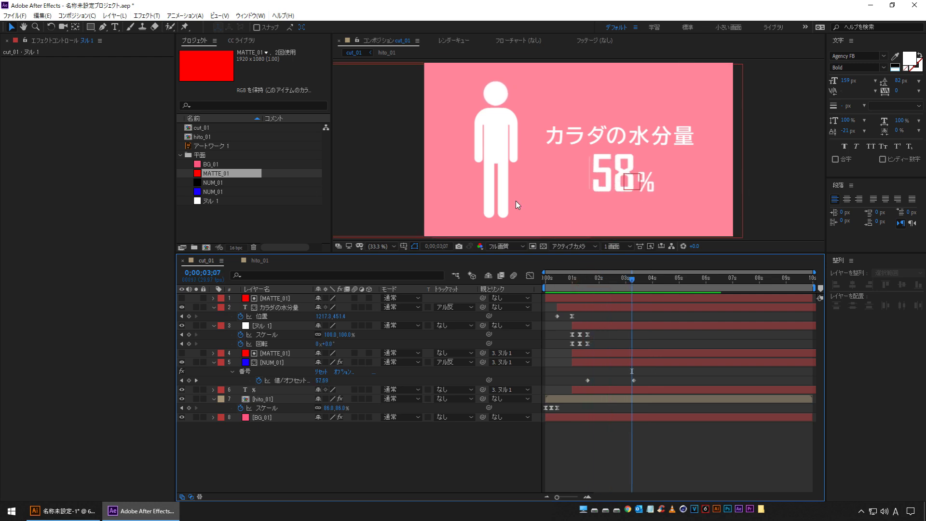
# Collapse the null and カラダの水分量 layer properties, and draw a rectangle shape covering the figure from the shoulders to below the feet
pyautogui.click(214, 326)
pyautogui.click(213, 308)
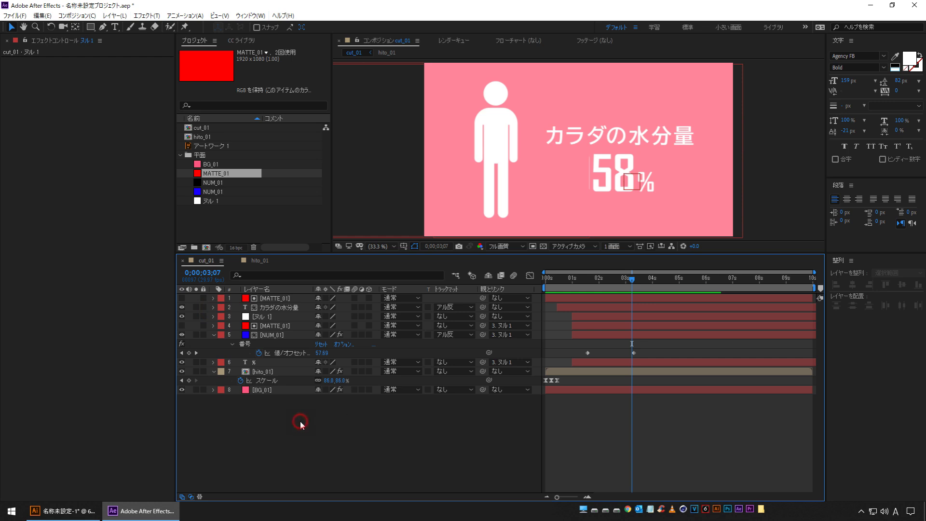
pyautogui.click(91, 27)
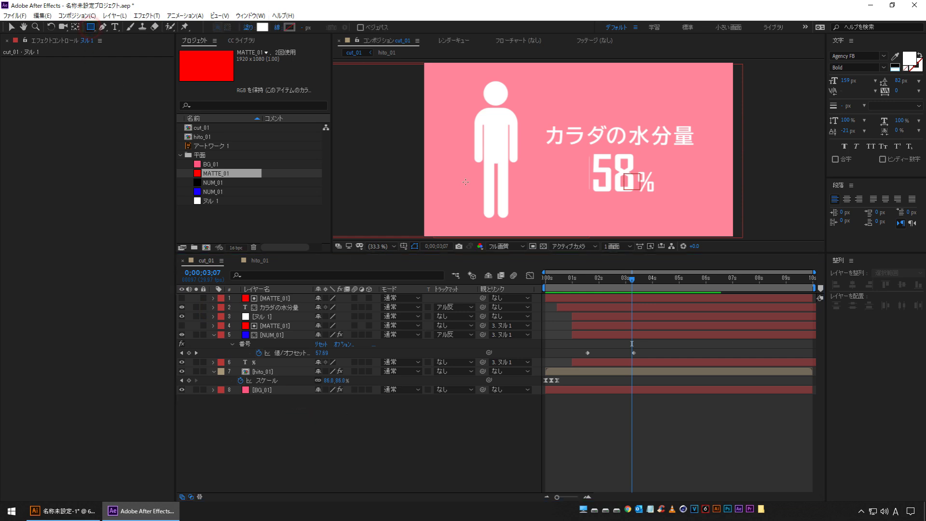
pyautogui.moveTo(454, 121); pyautogui.dragTo(542, 230)
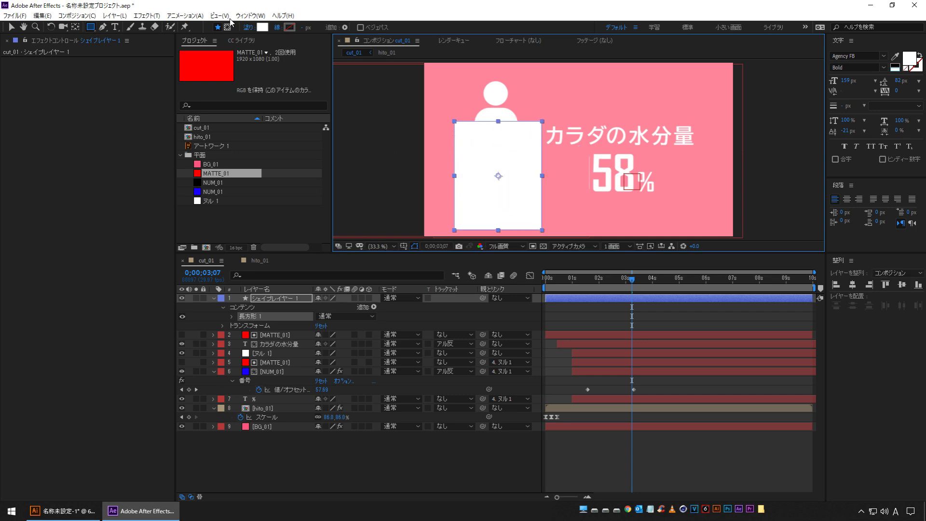
# Set the rectangle's fill color to light blue A8D7FF
pyautogui.click(262, 27)
pyautogui.click(401, 266)
pyautogui.moveTo(335, 229); pyautogui.dragTo(308, 206)
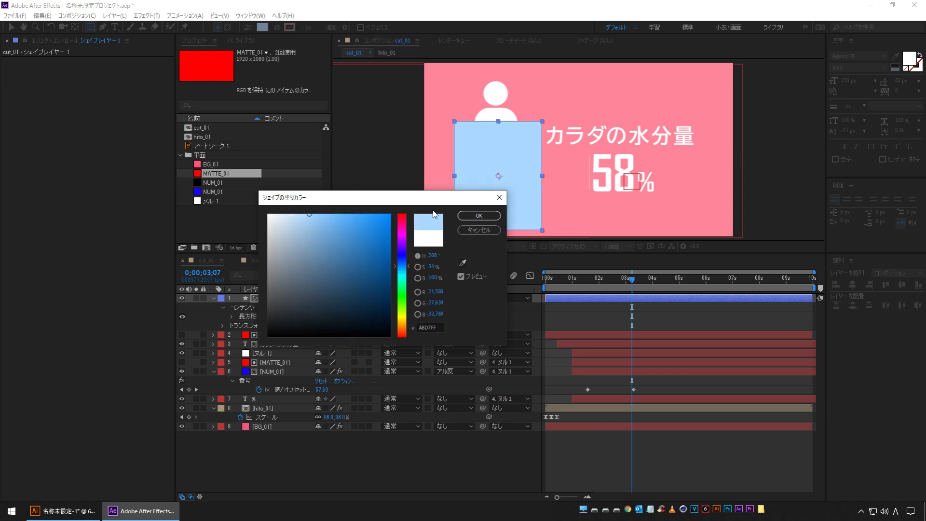
pyautogui.click(479, 216)
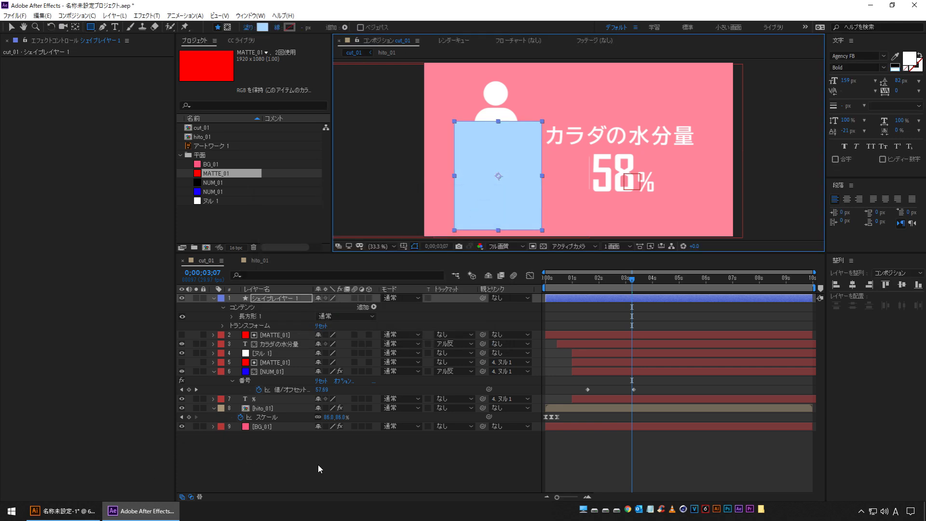
# Shift the rectangle's shape layer to start at 0;00;01;17, matching NUM_01's first count keyframe
pyautogui.click(278, 371)
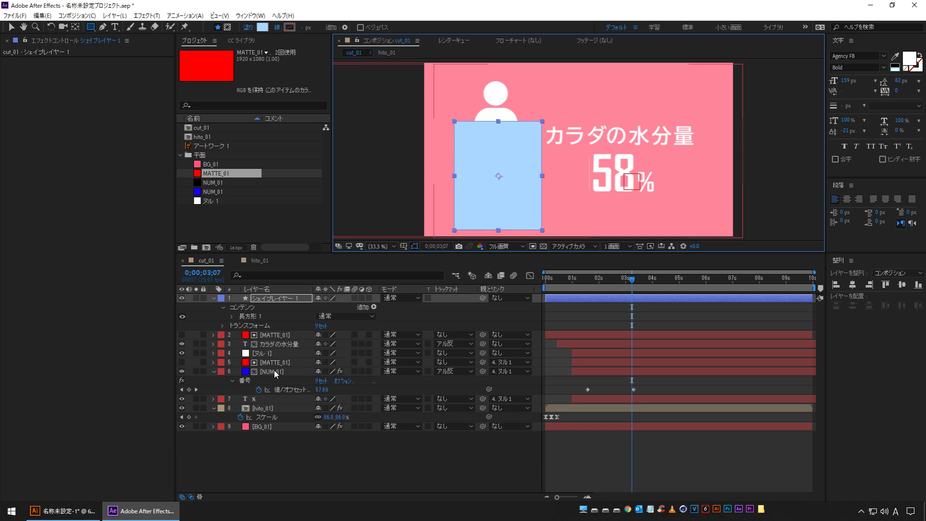
pyautogui.click(181, 390)
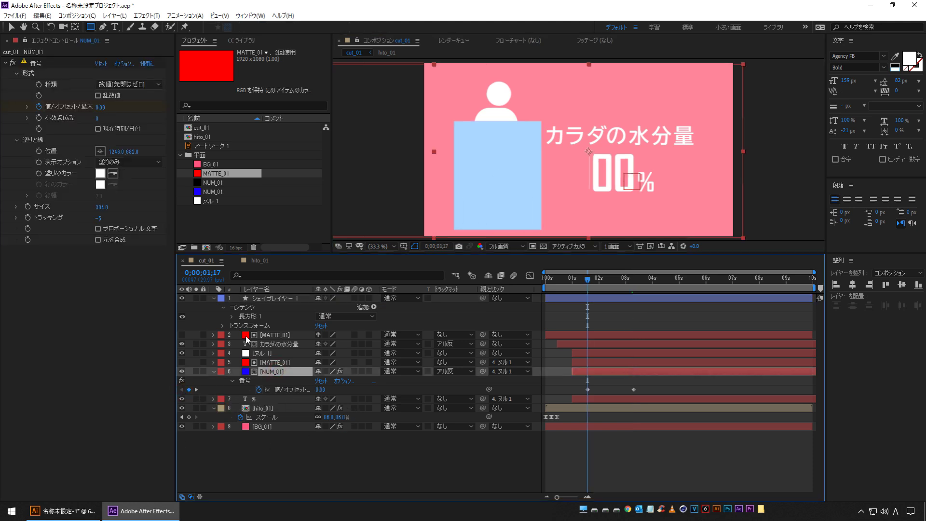
pyautogui.click(266, 299)
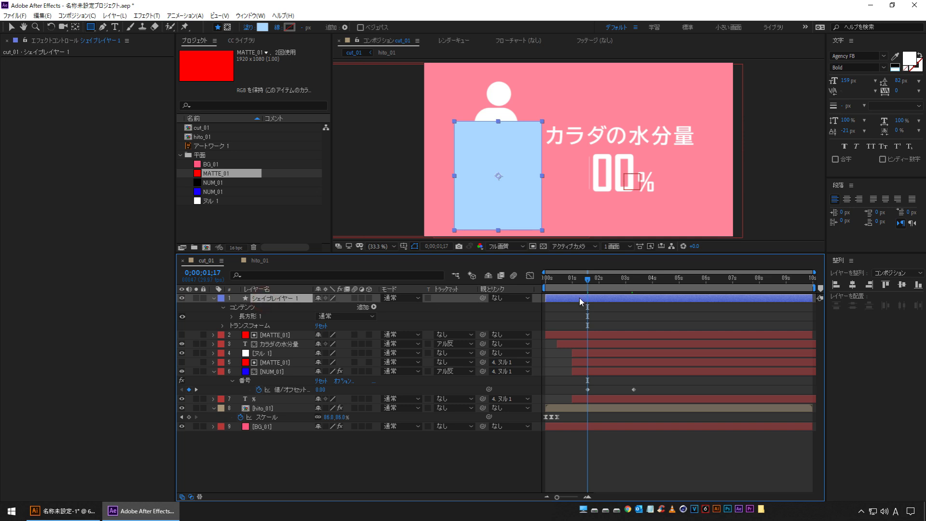
pyautogui.moveTo(568, 300); pyautogui.dragTo(606, 299)
# Rename the rectangle's shape layer as mizu and collapse its properties
pyautogui.write('mi')
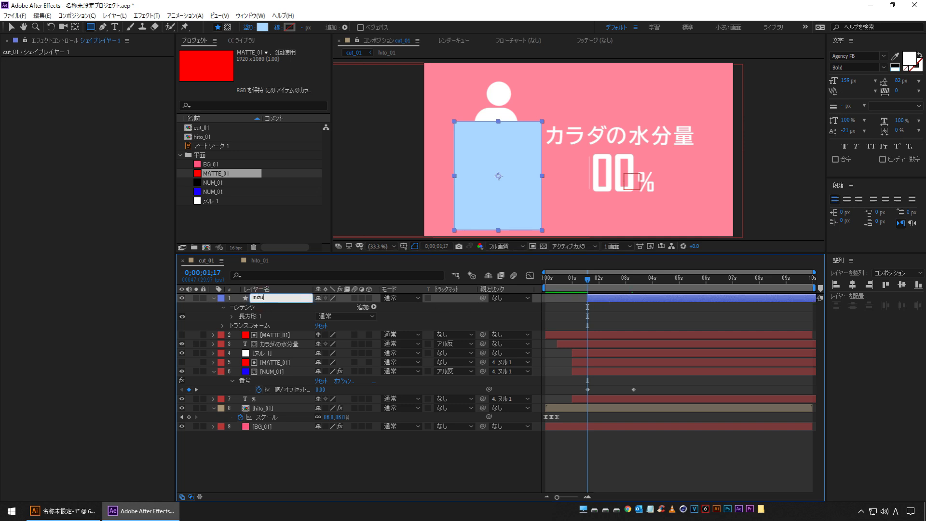
pyautogui.write('zu')
pyautogui.press('Return')
pyautogui.press('u')
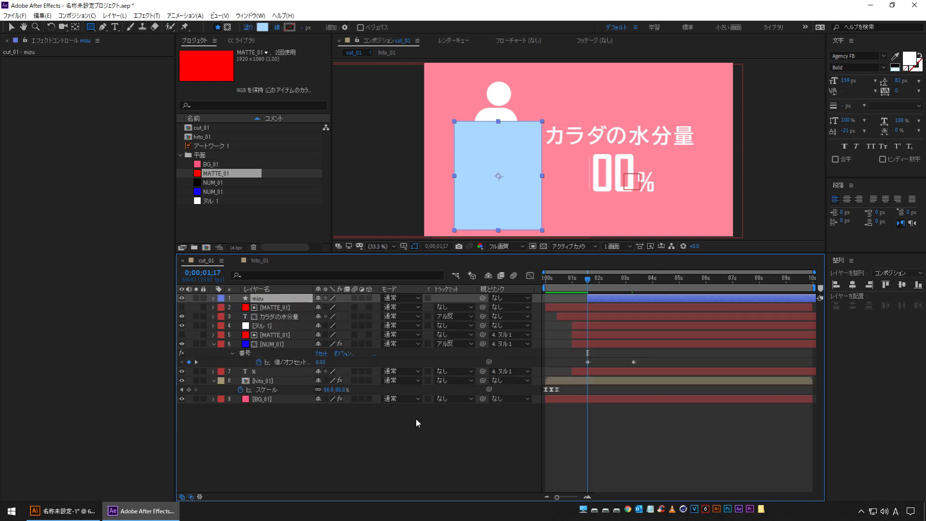
# Move the mizu rectangle's anchor point to the middle of its bottom edge and reveal the layer's scale property
pyautogui.click(75, 27)
pyautogui.moveTo(499, 179); pyautogui.dragTo(501, 235)
pyautogui.click(272, 299)
pyautogui.press('s')
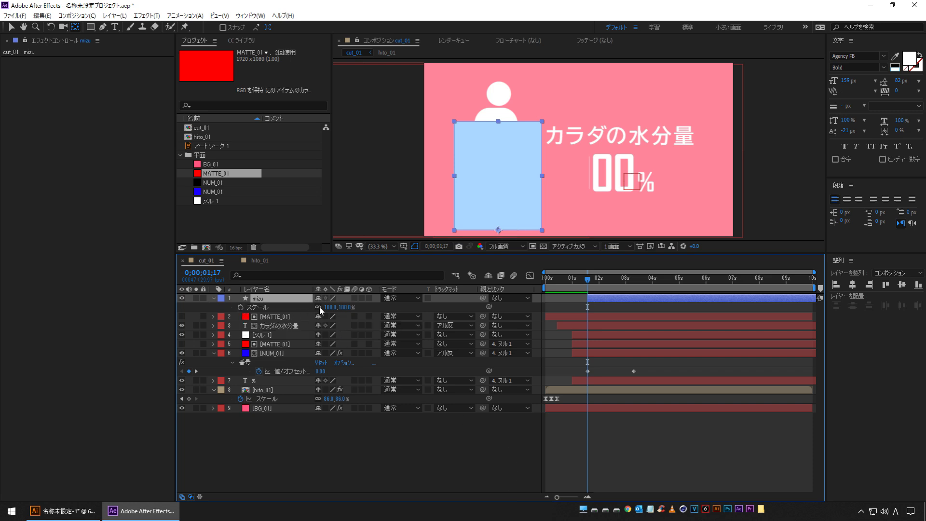
# Unlink the mizu layer's scale and keyframe its vertical scale at 10% at 0;00;01;17 and 102% at 0;00;03;09
pyautogui.moveTo(348, 309); pyautogui.dragTo(302, 309)
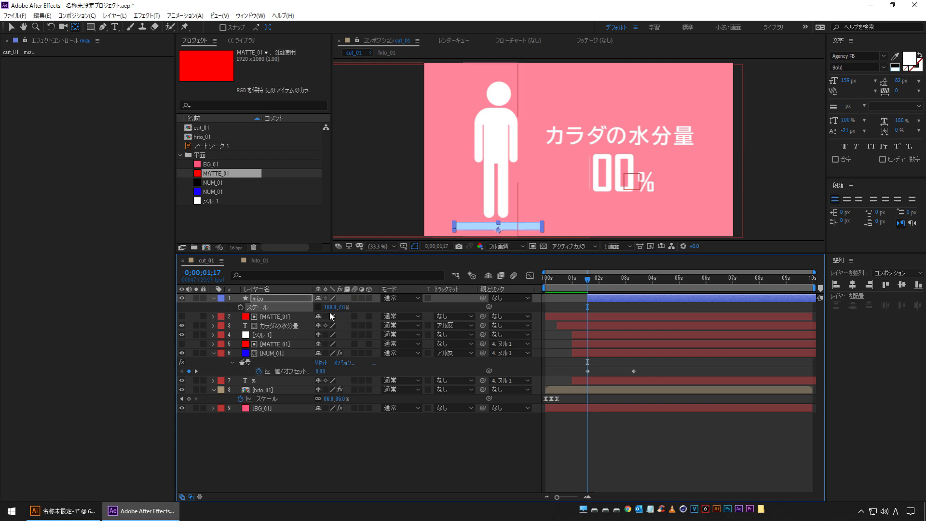
pyautogui.click(358, 308)
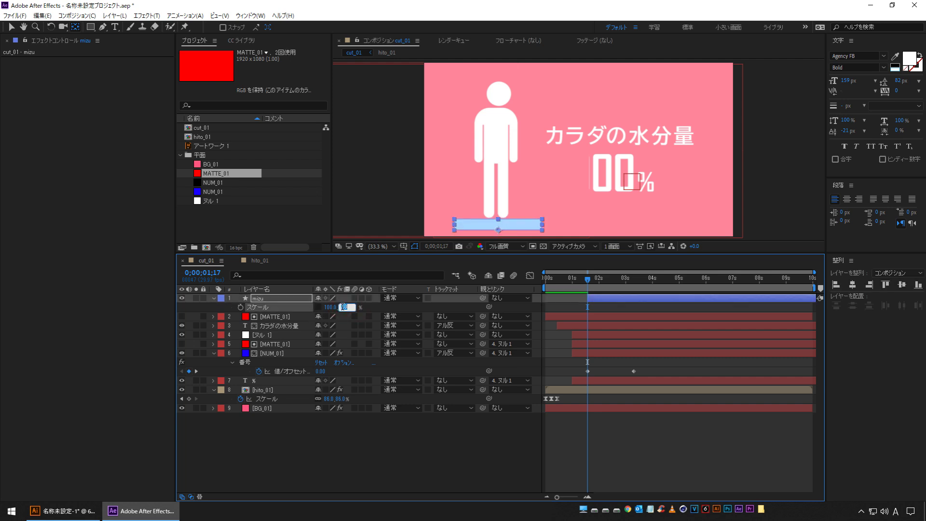
pyautogui.click(239, 307)
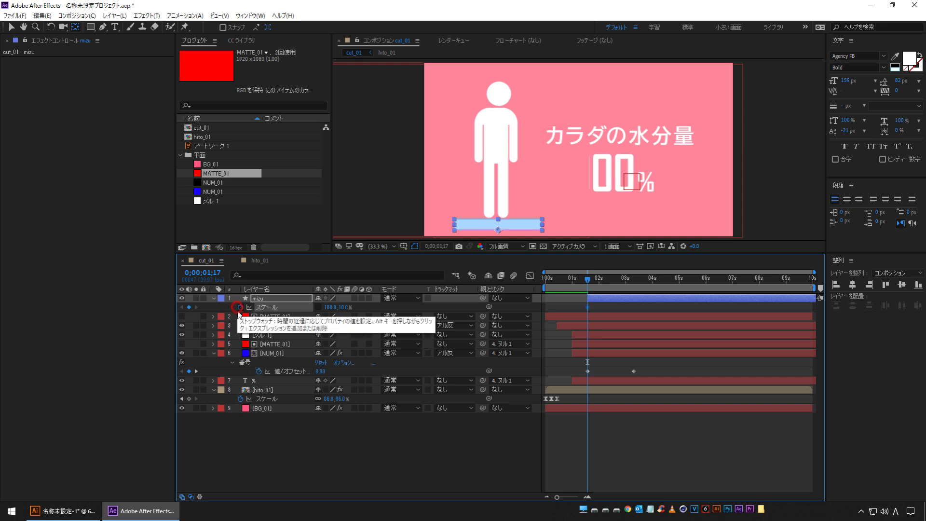
pyautogui.click(197, 371)
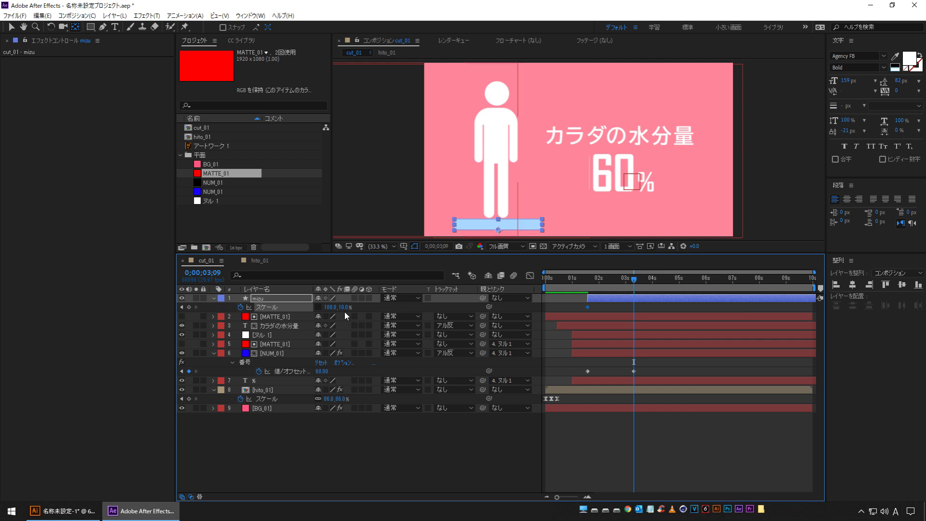
pyautogui.moveTo(344, 308); pyautogui.dragTo(388, 308)
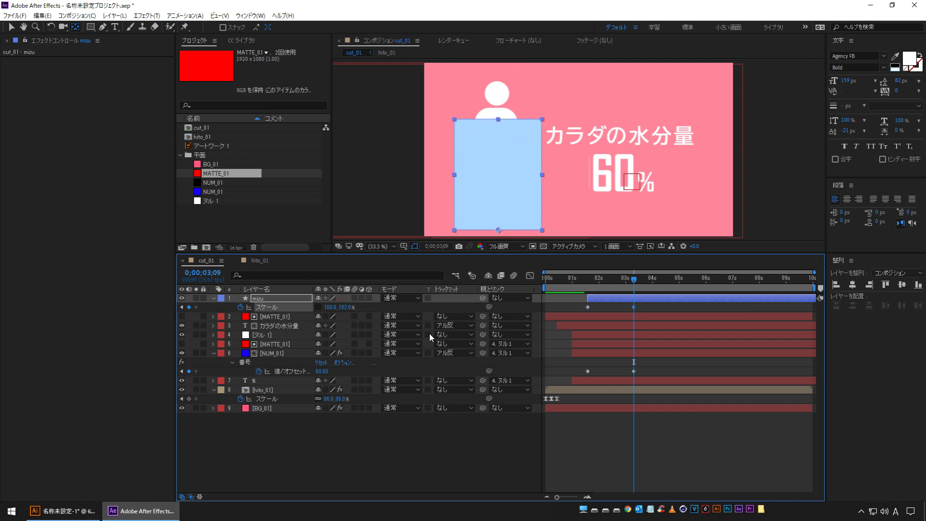
# Apply Easy Ease to the mizu layer's ending scale keyframe and preview the rising water
pyautogui.click(619, 309)
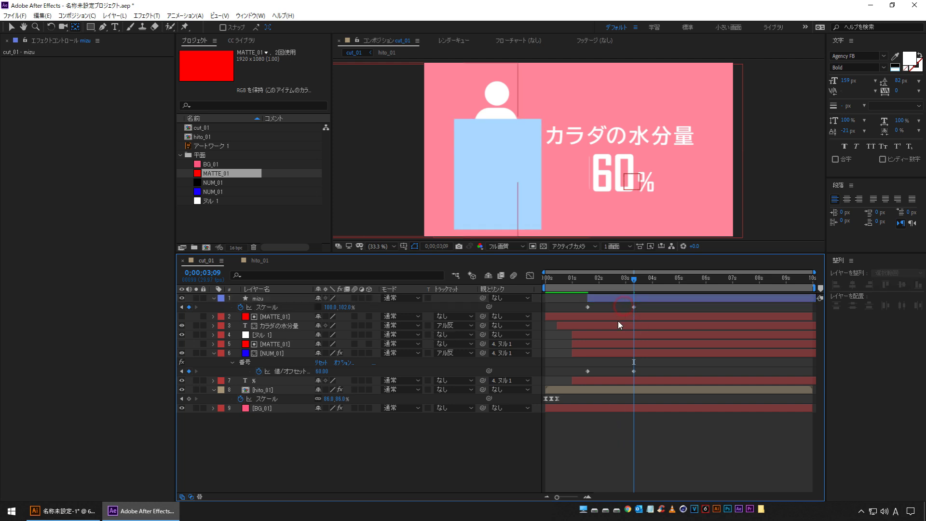
pyautogui.moveTo(619, 307); pyautogui.dragTo(658, 323)
pyautogui.press('F9')
pyautogui.click(583, 285)
pyautogui.press('space')
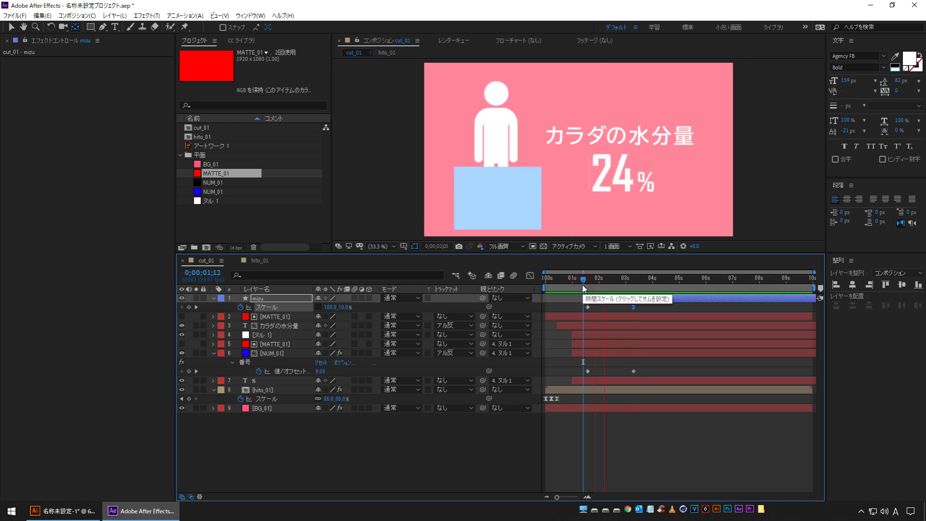
pyautogui.press('space')
# At 0;00;02;19, apply the Turbulent Displace effect (タービュレントディスプレイス) to the mizu layer
pyautogui.click(616, 287)
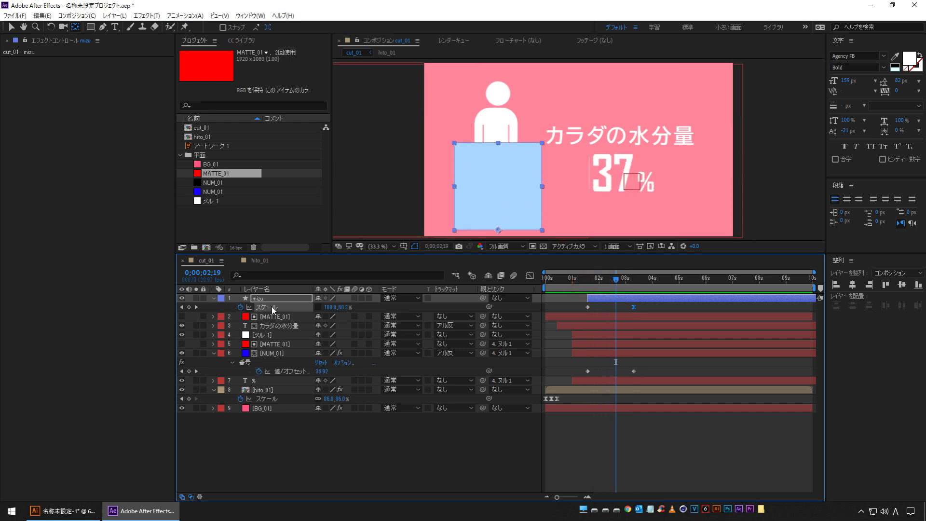
pyautogui.click(147, 16)
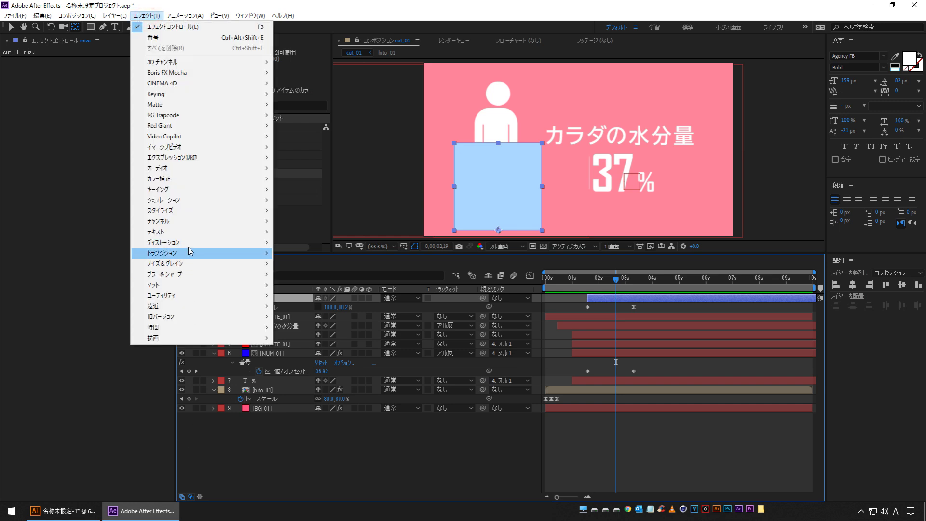
pyautogui.moveTo(186, 242)
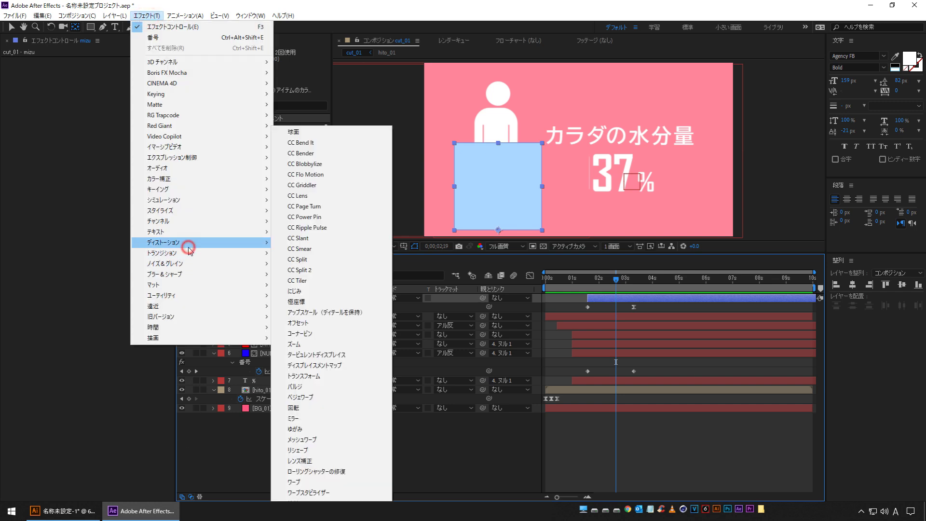
pyautogui.click(363, 354)
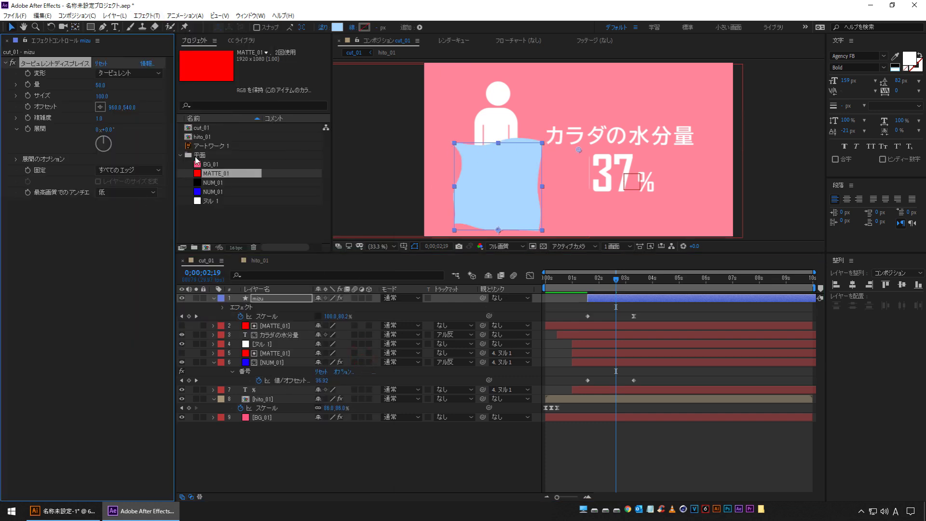
pyautogui.moveTo(170, 124); pyautogui.dragTo(148, 128)
pyautogui.hotkey('ctrl', 'z')
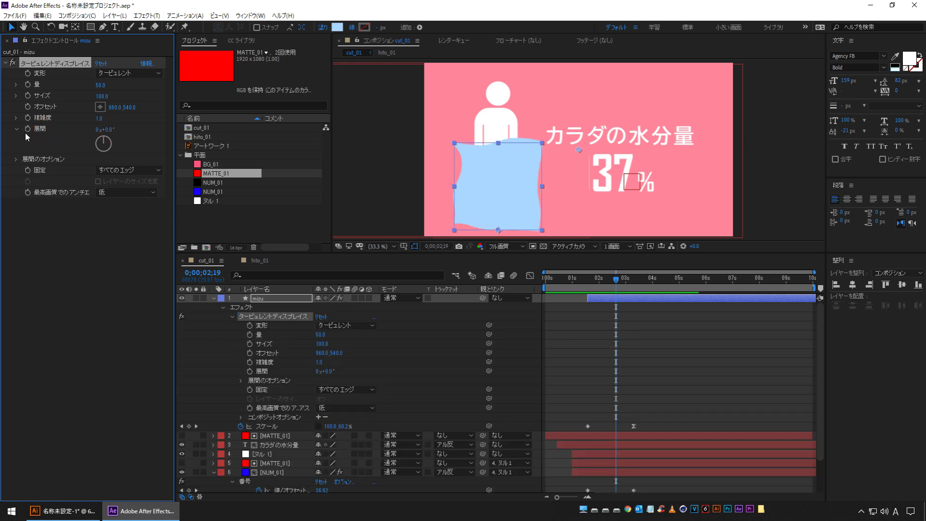
# Add the expression time*200 to the Turbulent Displace evolution (展開) and preview the water's motion
pyautogui.keyDown('alt'); pyautogui.click(27, 129); pyautogui.keyUp('alt')
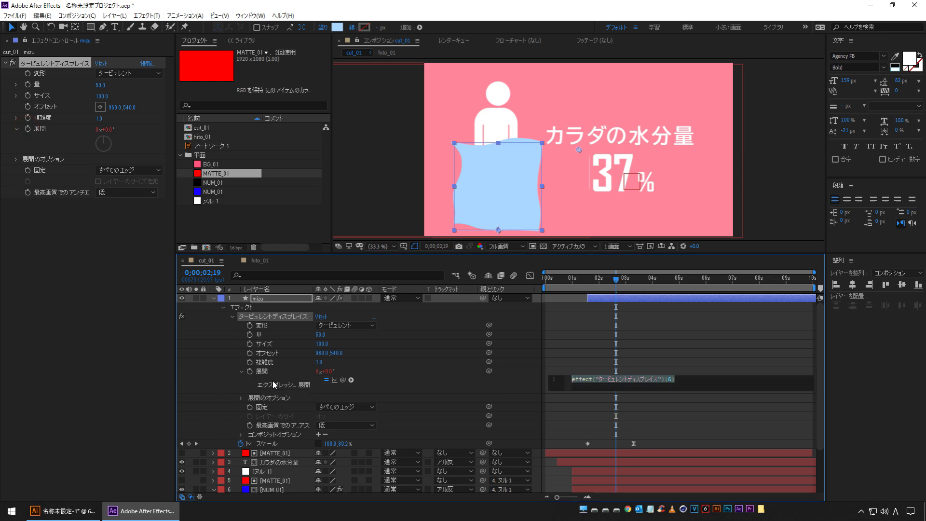
pyautogui.write('time')
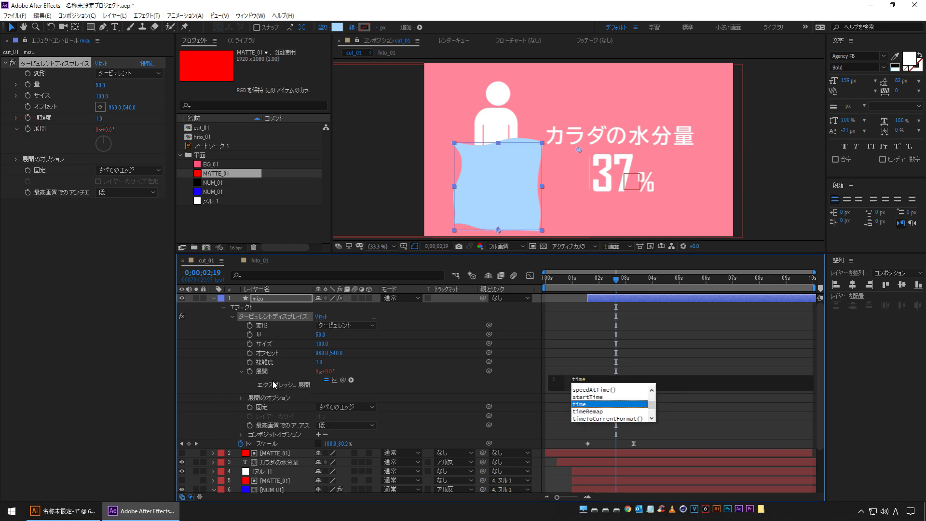
pyautogui.write('*')
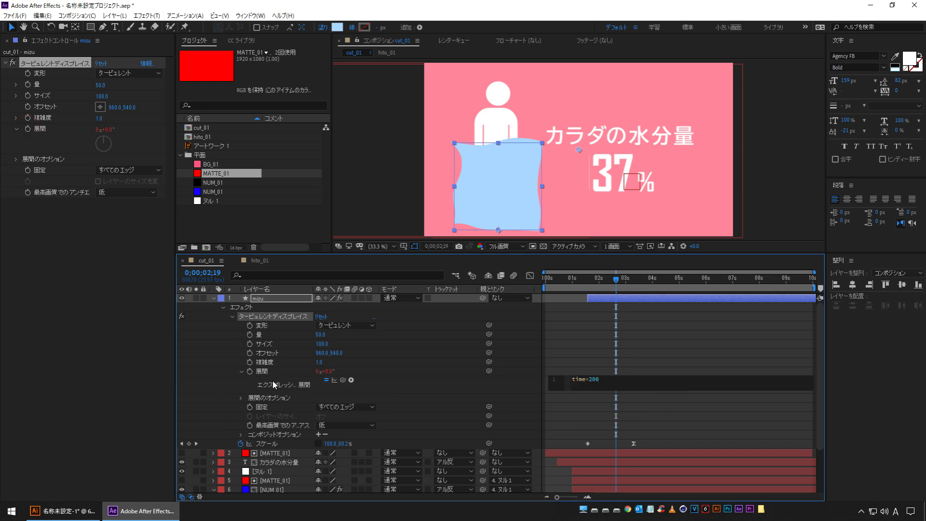
pyautogui.write('200')
pyautogui.moveTo(616, 279); pyautogui.dragTo(583, 280)
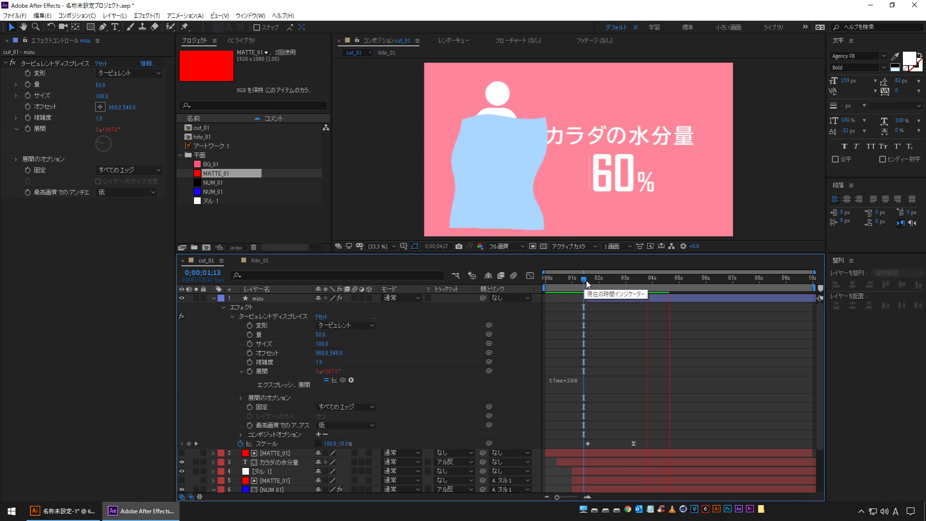
pyautogui.moveTo(586, 280); pyautogui.dragTo(670, 281)
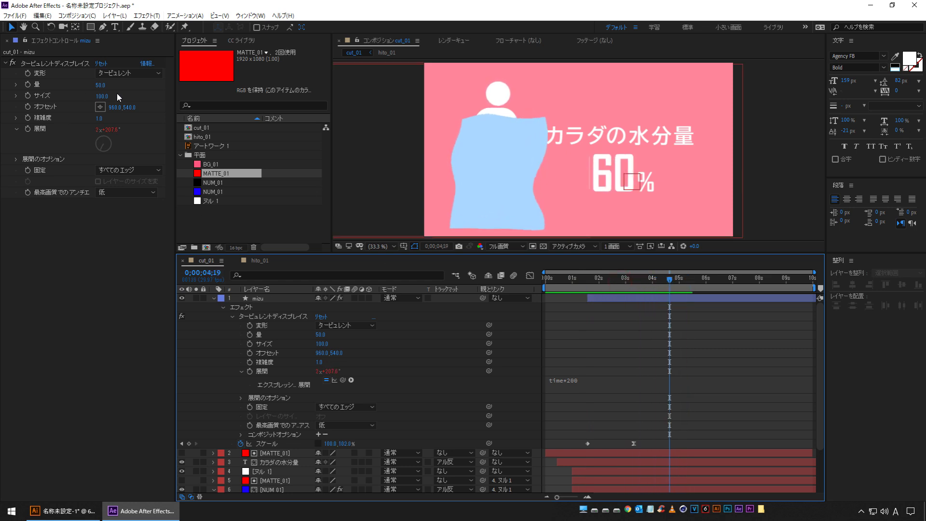
# Set the Turbulent Displace amount (量) to 30 and size (サイズ) to 50, and preview the gentler waves
pyautogui.click(100, 86)
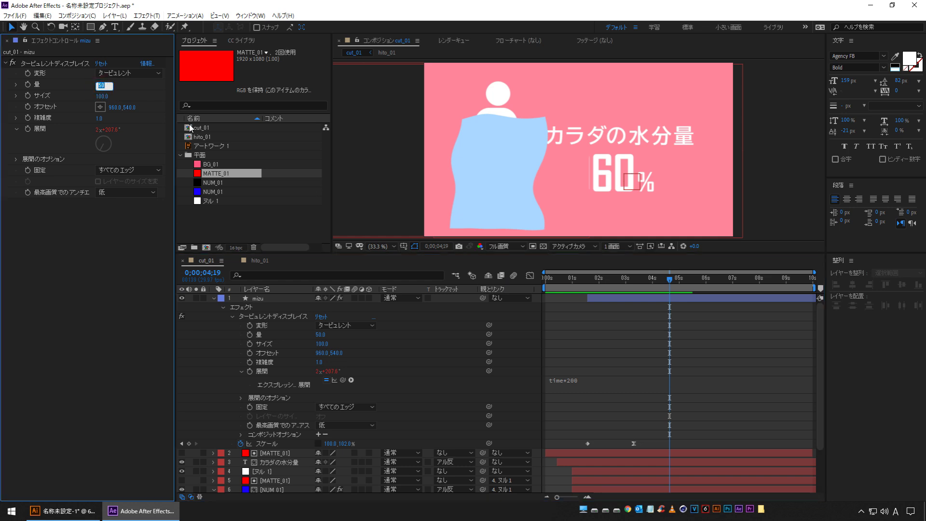
pyautogui.write('30')
pyautogui.press('Return')
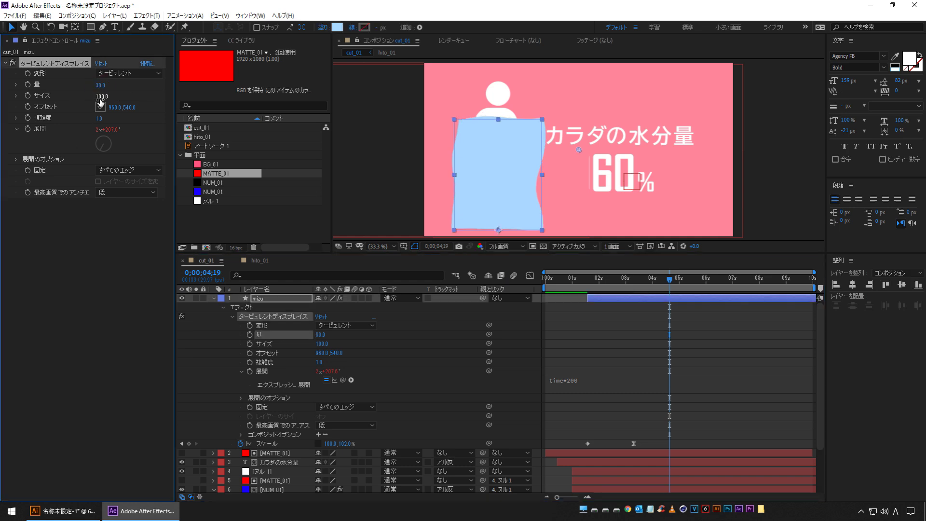
pyautogui.write('50')
pyautogui.press('Return')
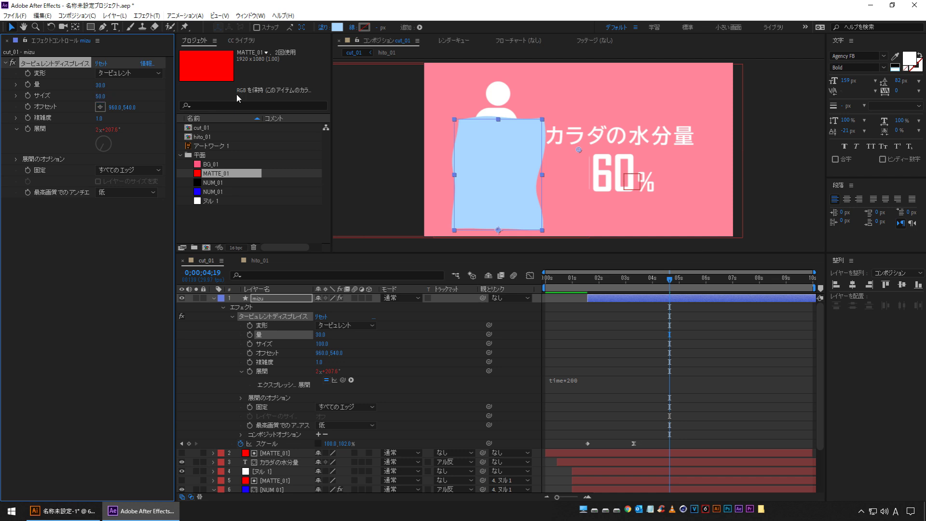
pyautogui.click(584, 277)
pyautogui.press('space')
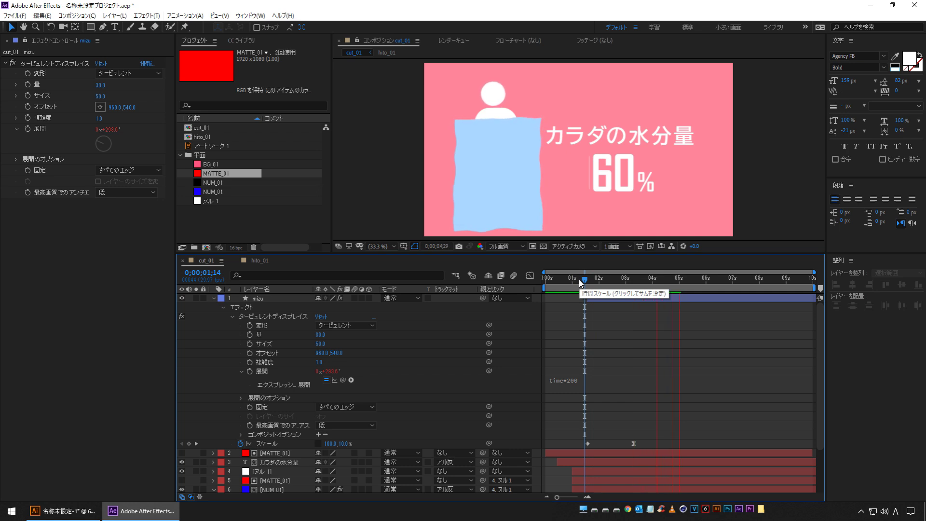
pyautogui.moveTo(579, 279); pyautogui.dragTo(605, 264)
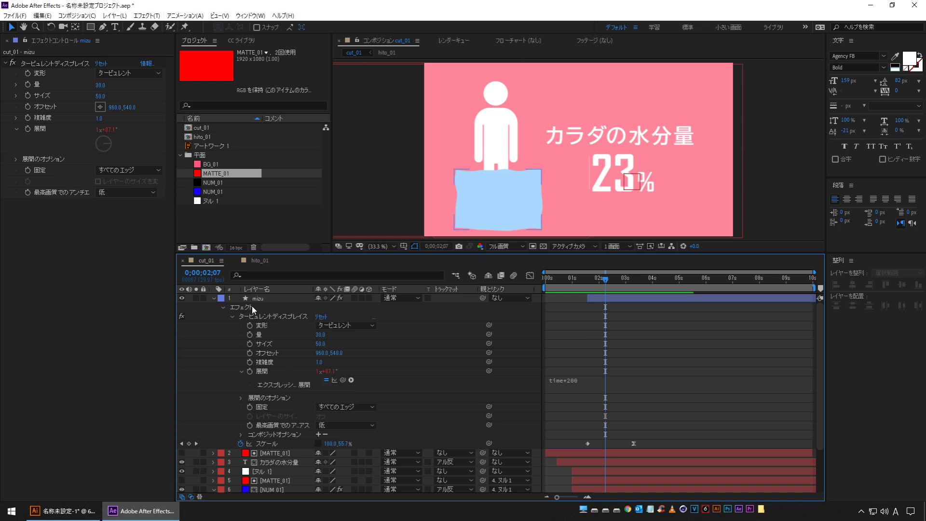
# Reduce the vertical scale of mizu's keyframe at 0;00;03;09 to 95% and preview the rise
pyautogui.click(267, 299)
pyautogui.press('u')
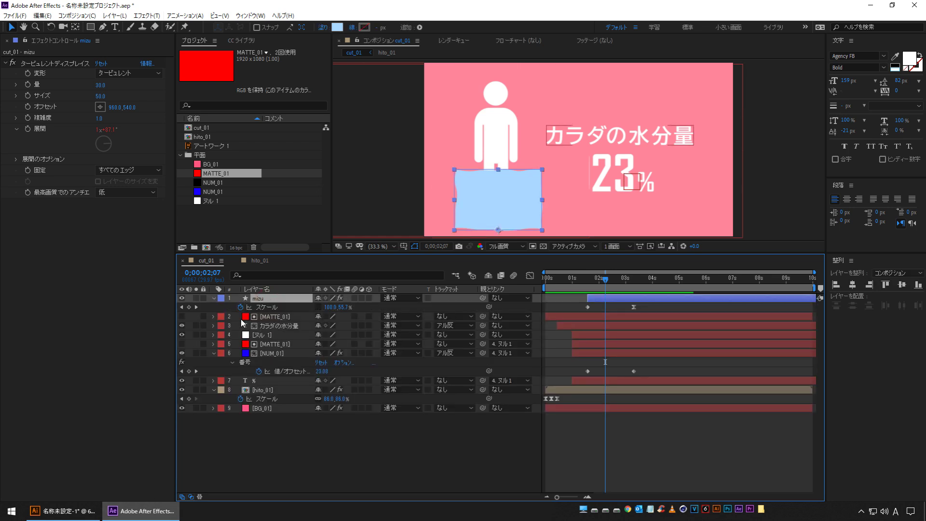
pyautogui.click(197, 308)
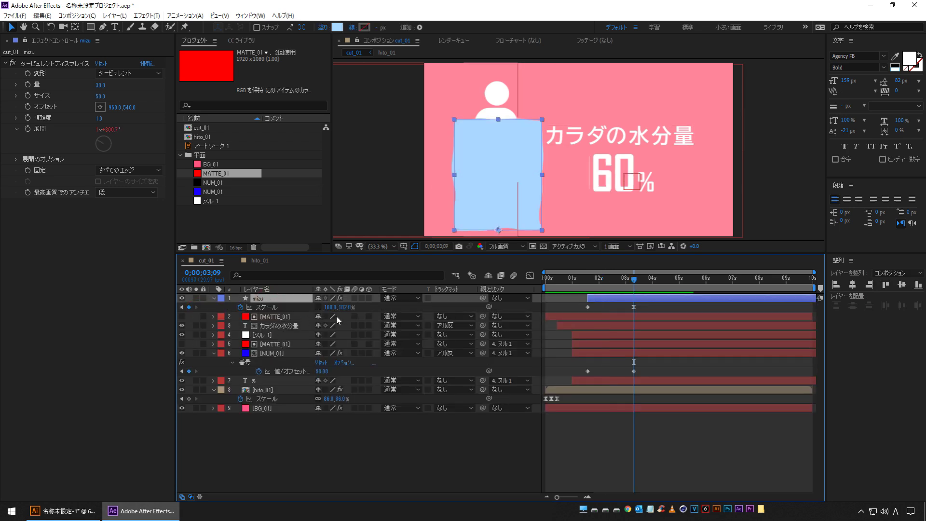
pyautogui.press('Down')
pyautogui.press('Down')
pyautogui.press('Down')
pyautogui.press('Down')
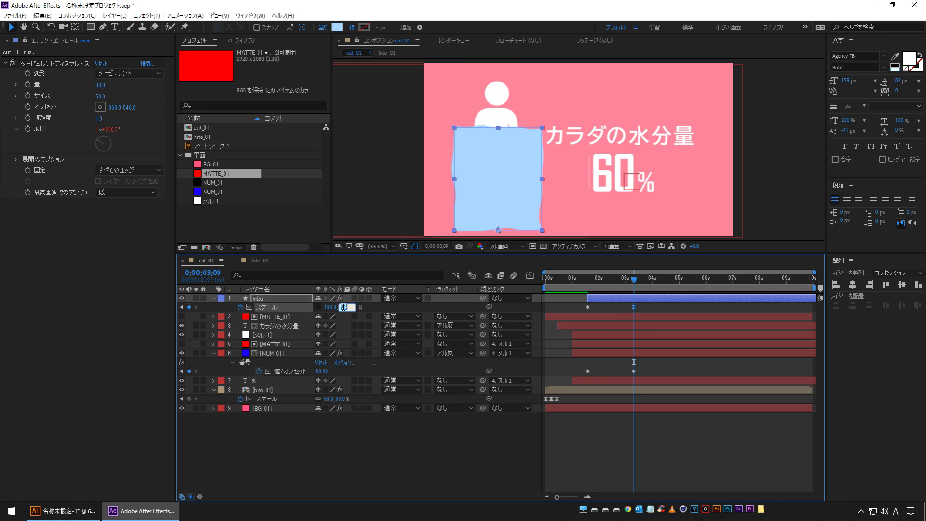
pyautogui.click(420, 455)
pyautogui.click(581, 280)
pyautogui.press('space')
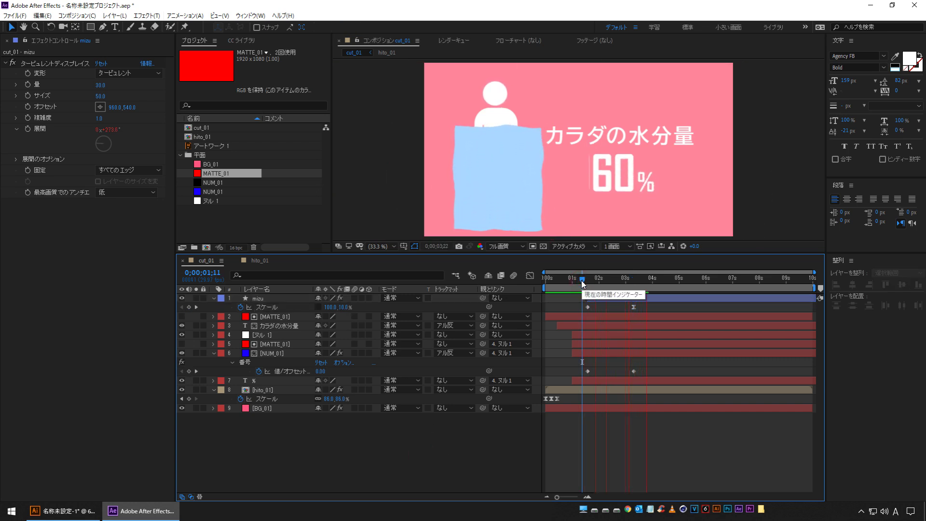
pyautogui.press('space')
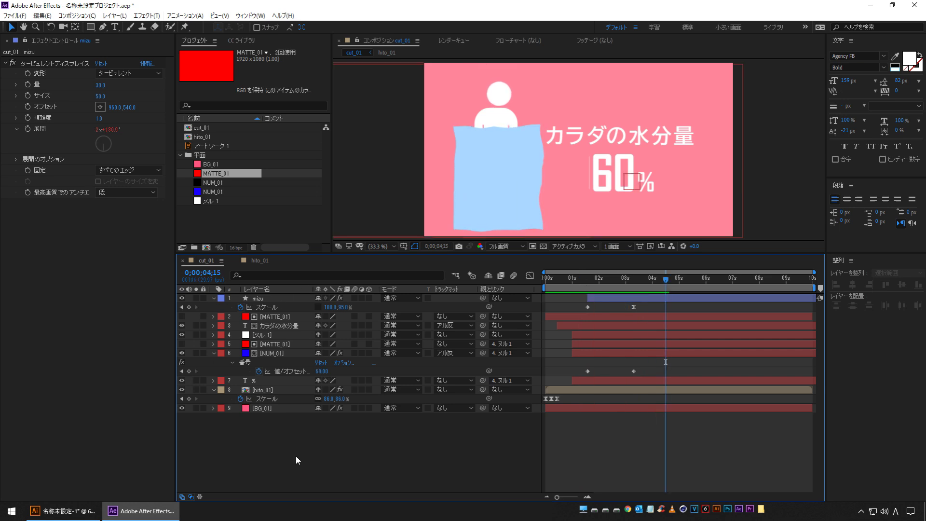
# Duplicate the hito_01 layer and place the copy directly above the mizu layer
pyautogui.click(266, 391)
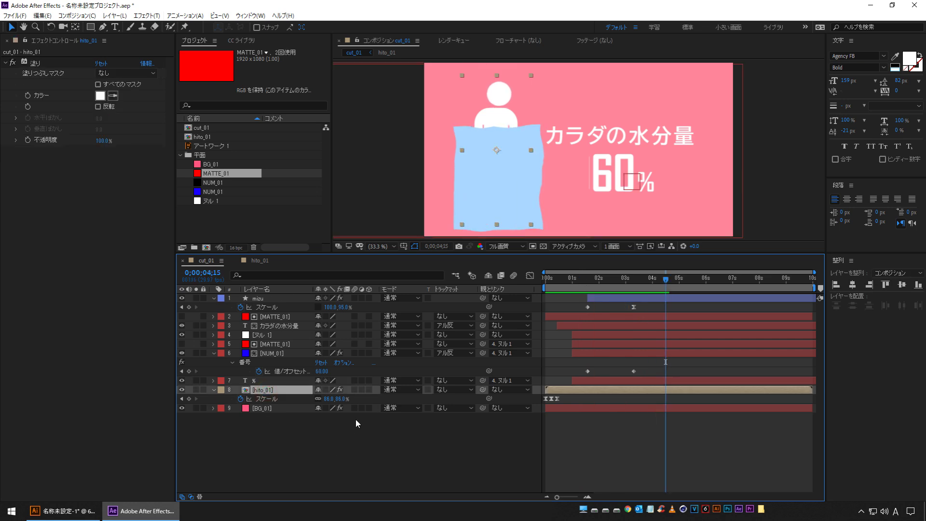
pyautogui.hotkey('ctrl', 'd')
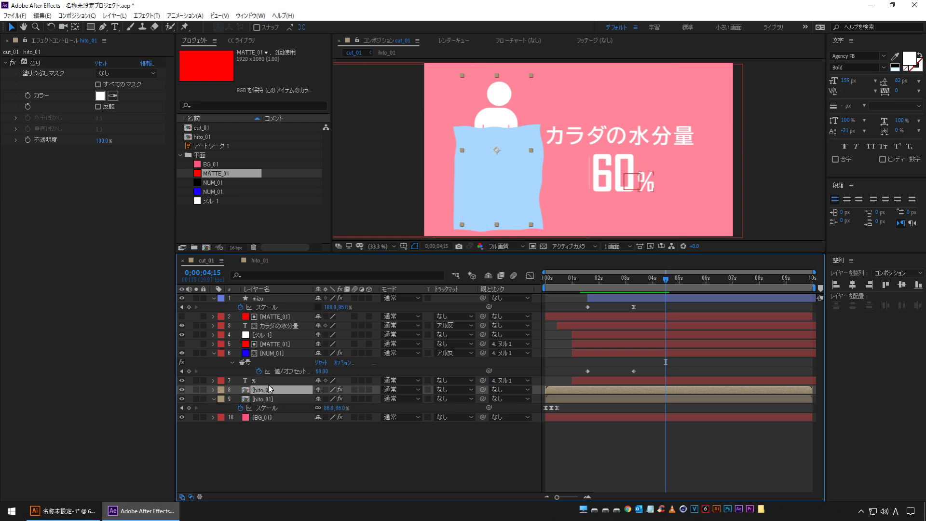
pyautogui.moveTo(260, 393); pyautogui.dragTo(273, 296)
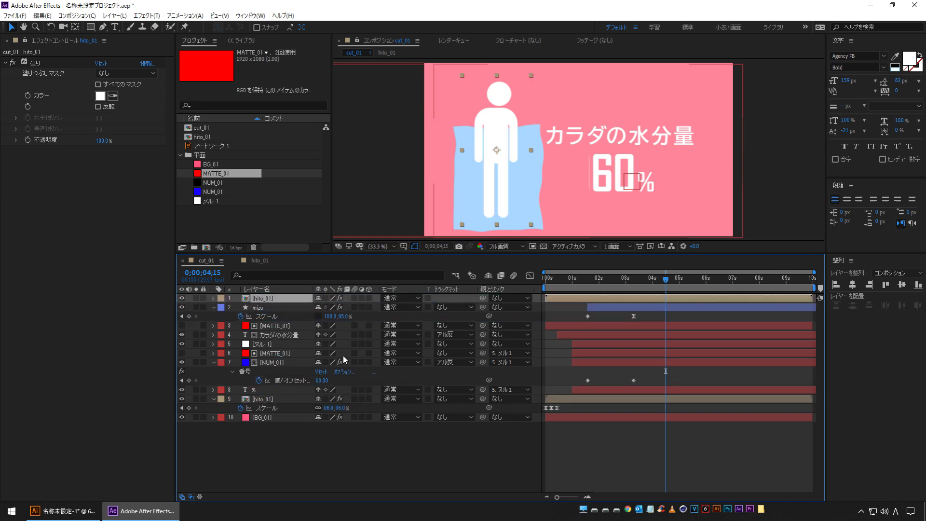
# Set mizu's track matte to the alpha matte of the hito_01 copy and preview the animation
pyautogui.click(259, 308)
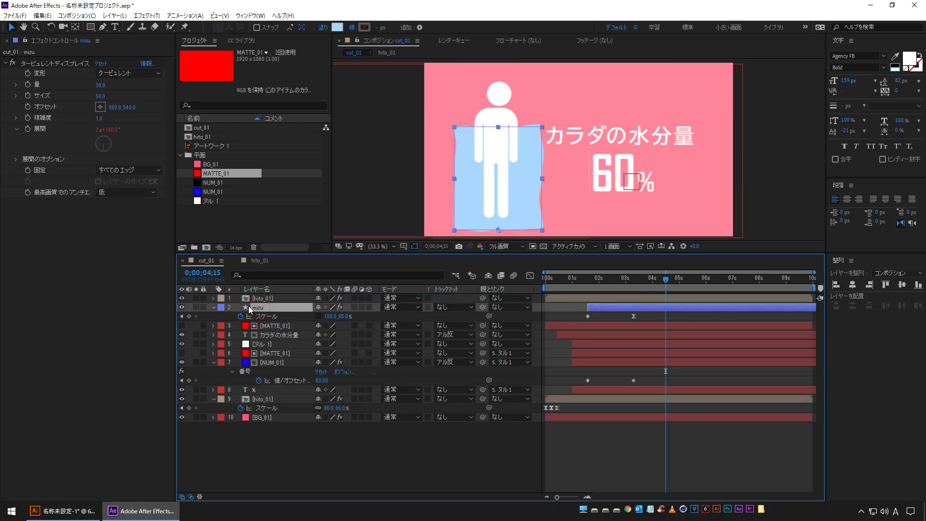
pyautogui.click(442, 307)
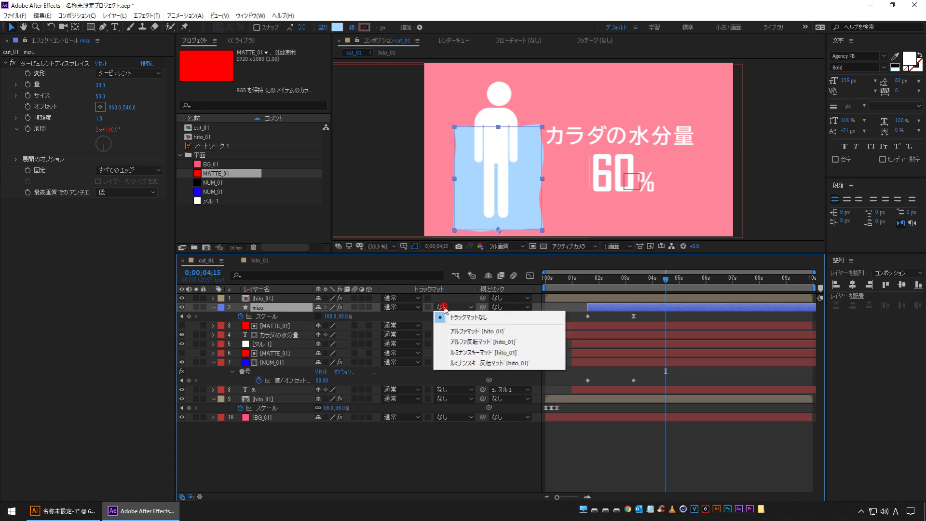
pyautogui.click(475, 333)
pyautogui.press('space')
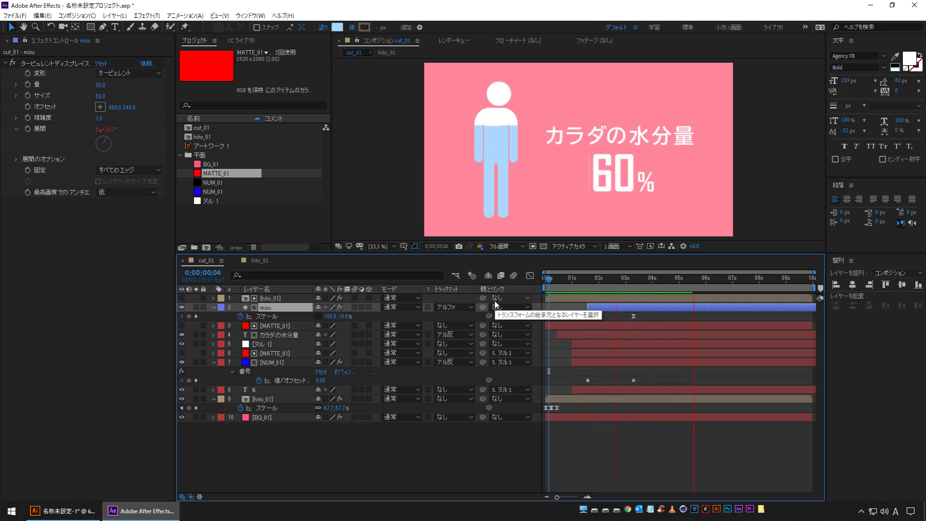
pyautogui.press('space')
pyautogui.press('space')
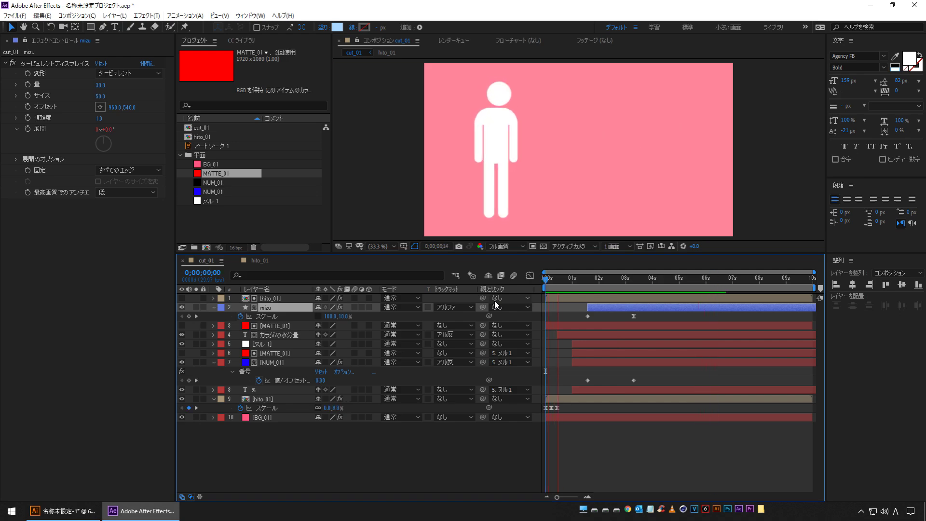